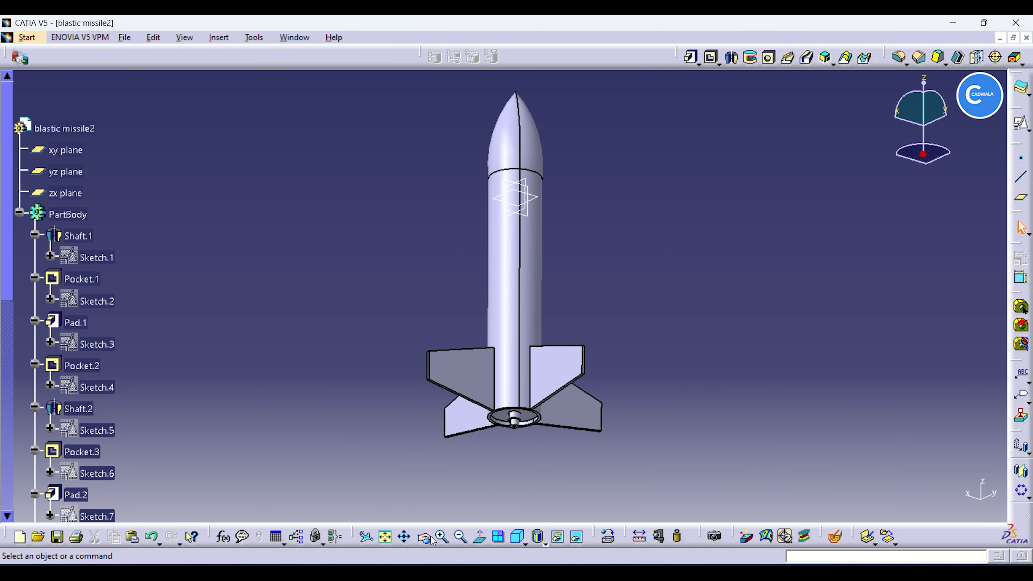
middle_click_drag(746, 451, 363, 214)
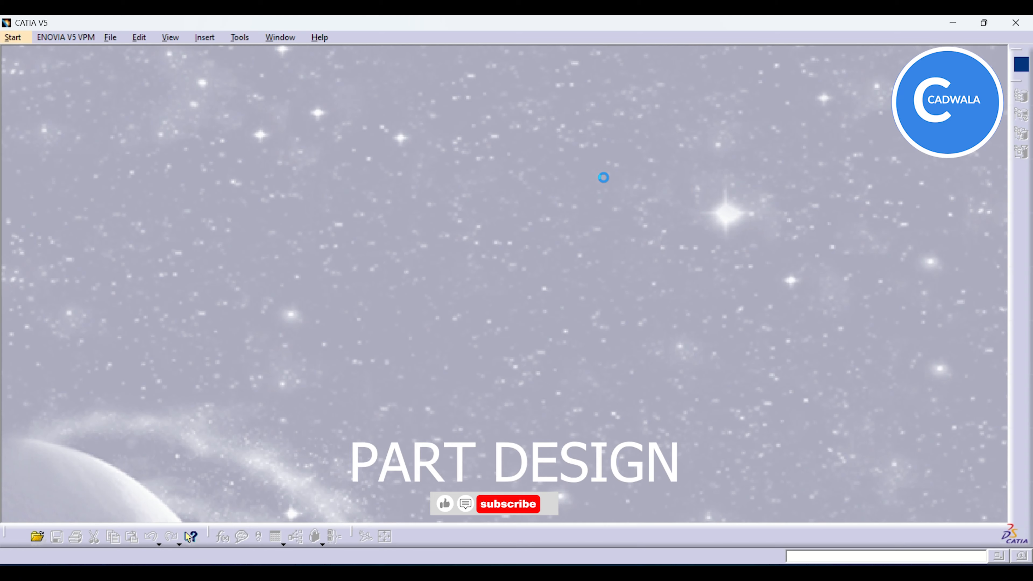
Step: Create a new part named "blastic missile2" with hybrid design enabled
key("ctrl+n")
key("Return")
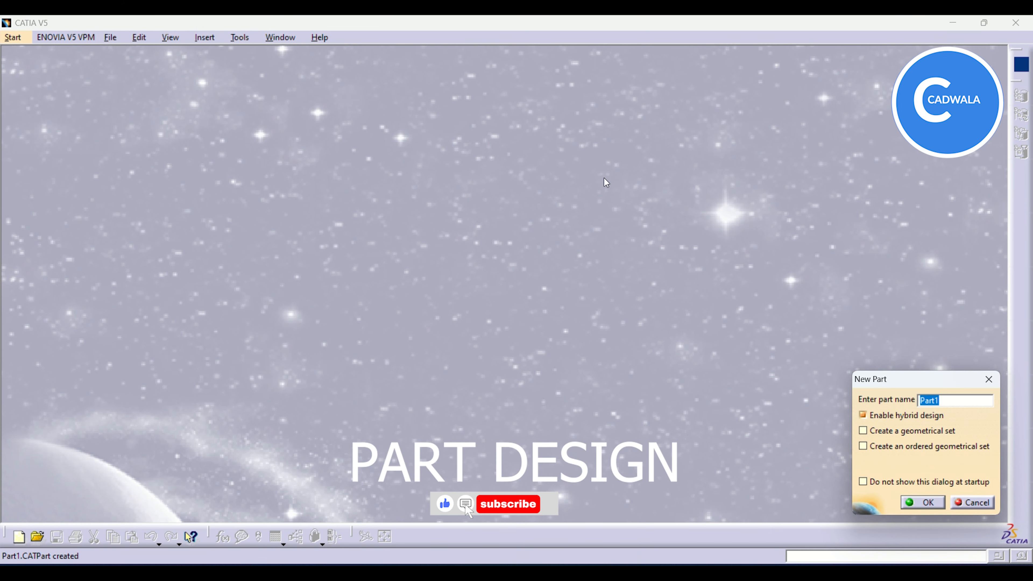
type("blast")
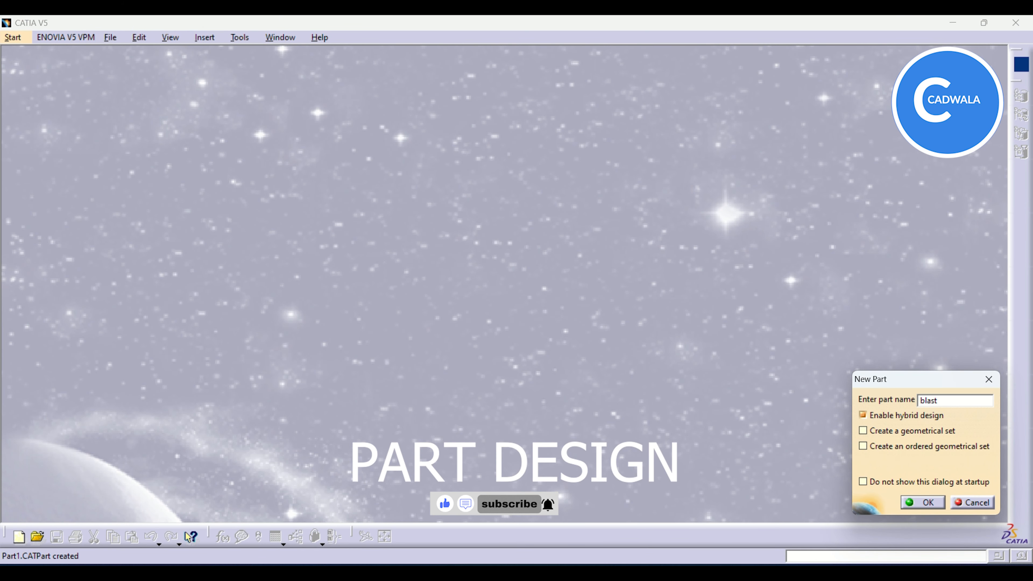
type("ic missile2")
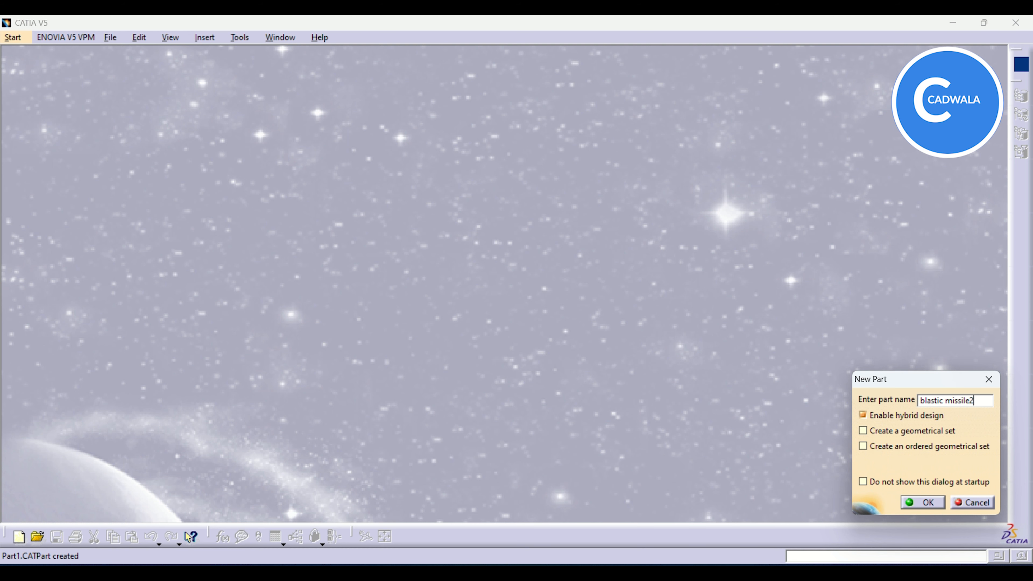
left_click(923, 502)
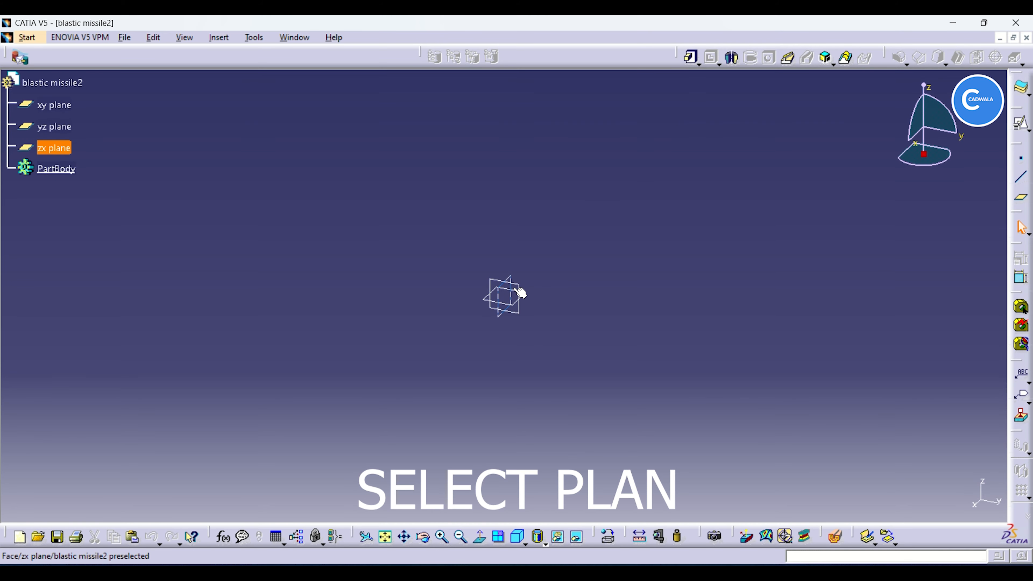
Step: Start a new sketch on the yz plane
left_click(520, 293)
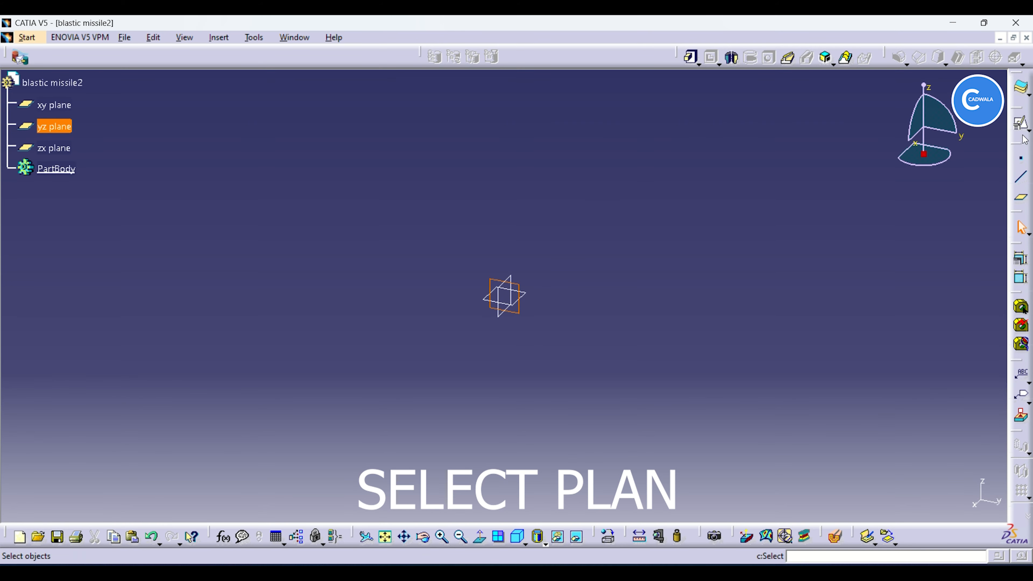
left_click(1021, 123)
left_click(919, 499)
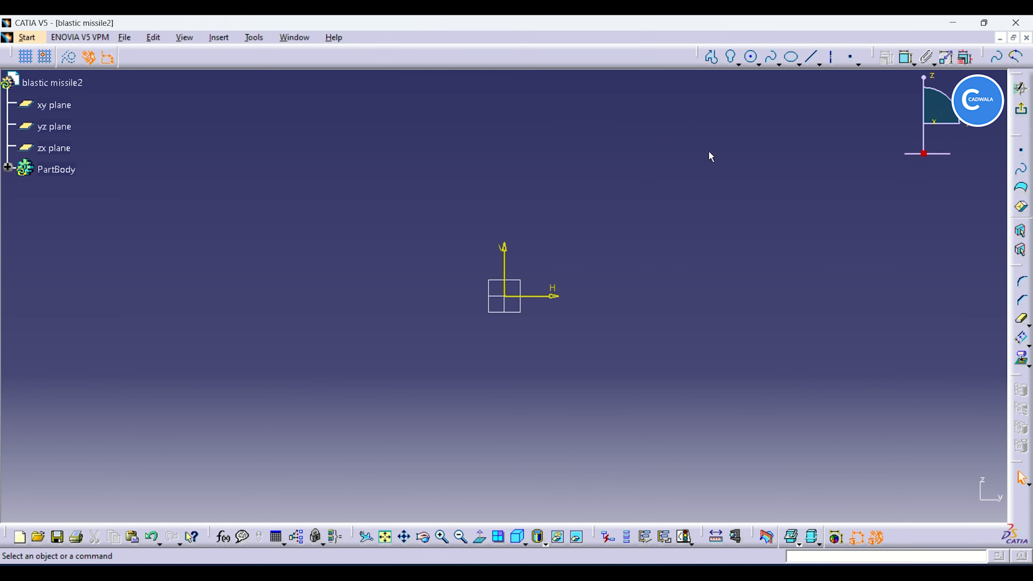
Step: Draw a vertical axis line along the sketch's V axis, from about 94 mm above the origin to below it
left_click(812, 58)
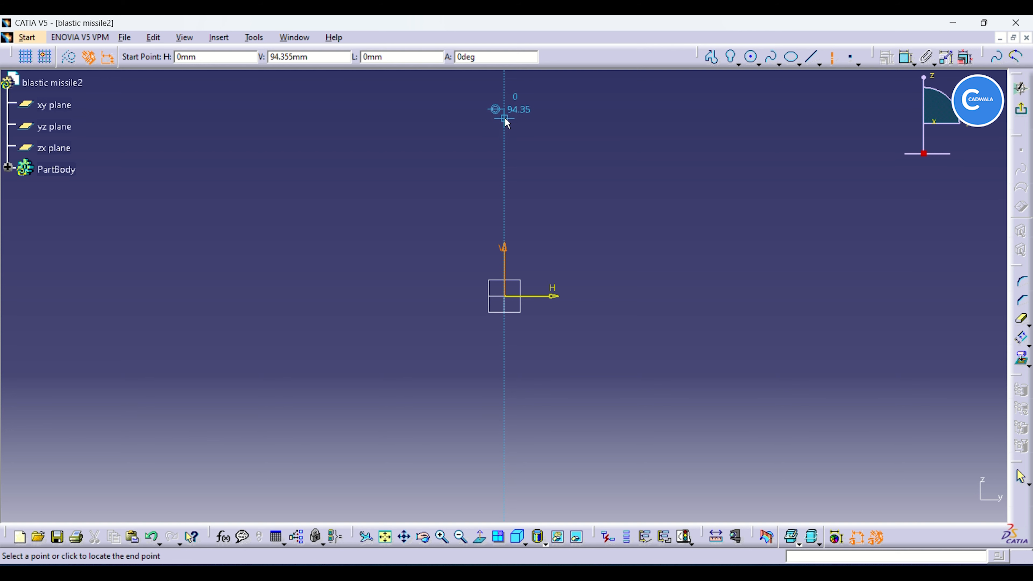
left_click(504, 119)
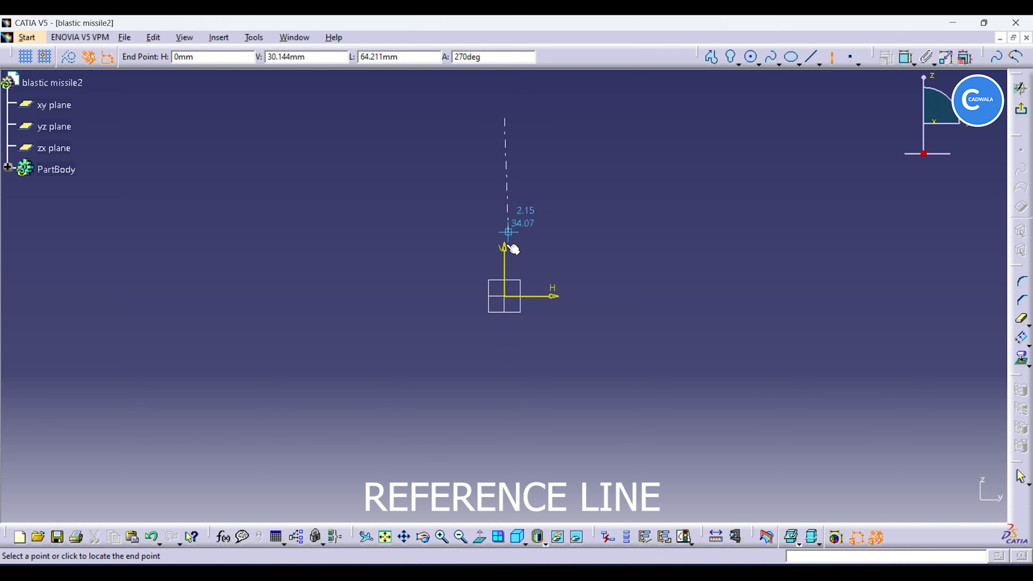
left_click(504, 378)
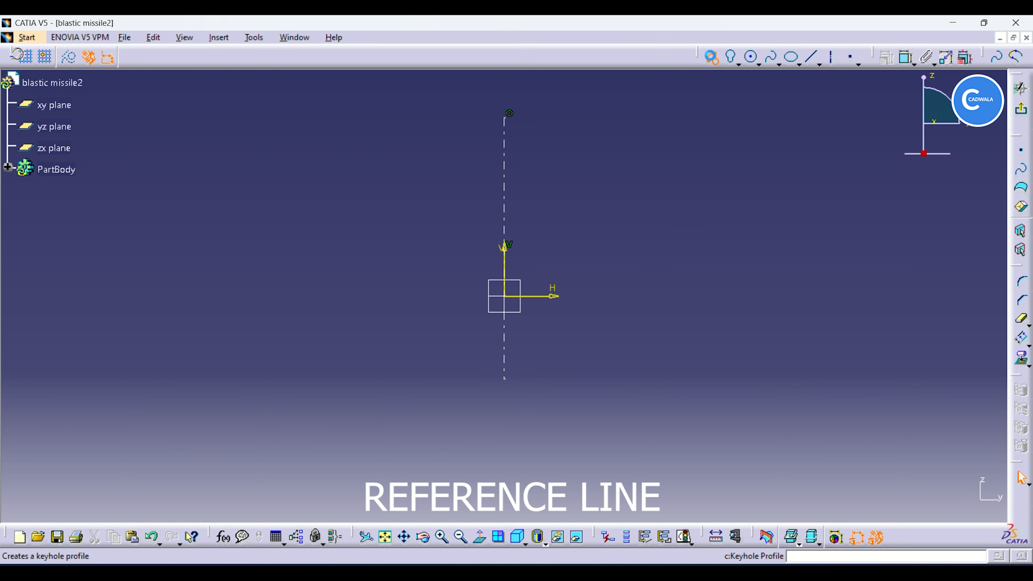
Step: Sketch the nose cone profile: an arc of about 70 mm radius from the axis, an inward ledge, a 15 mm vertical, and a base line to the axis
left_click(711, 57)
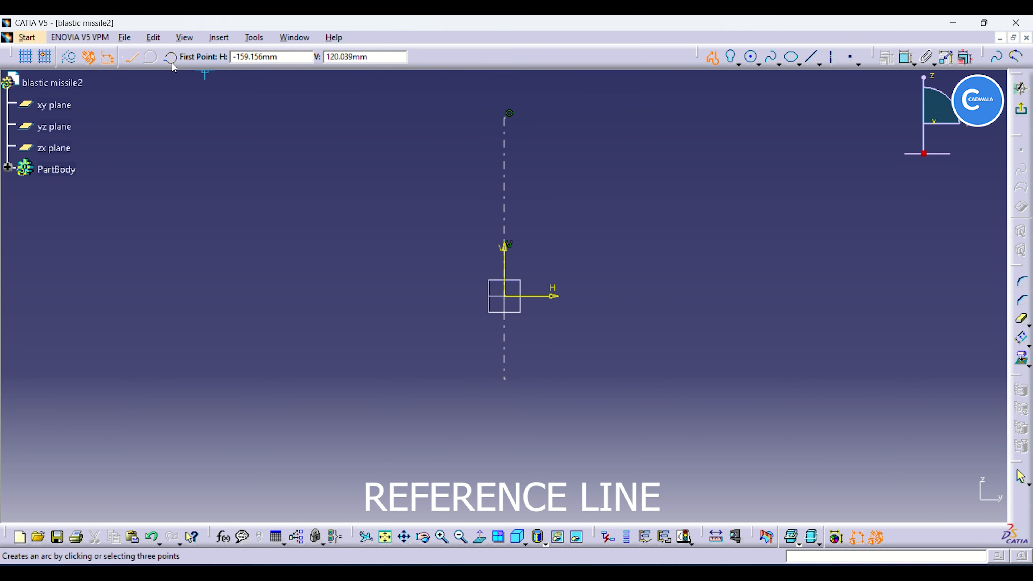
left_click(505, 144)
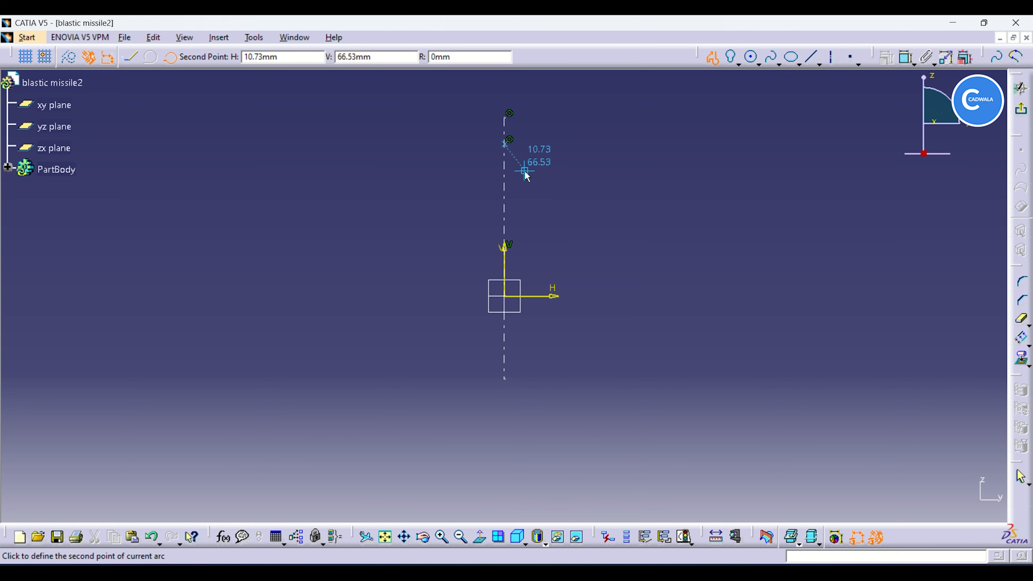
left_click(530, 183)
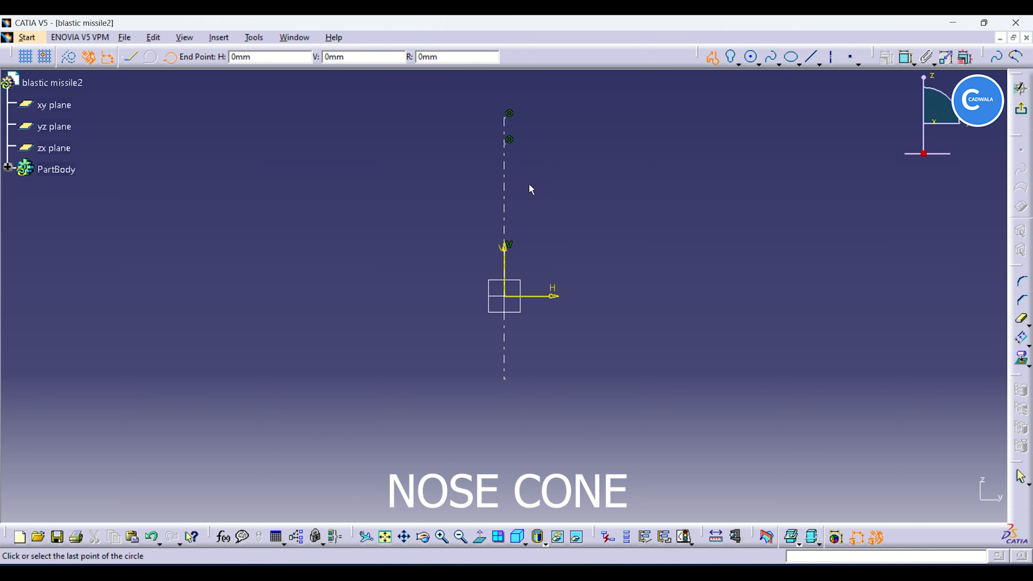
left_click(539, 240)
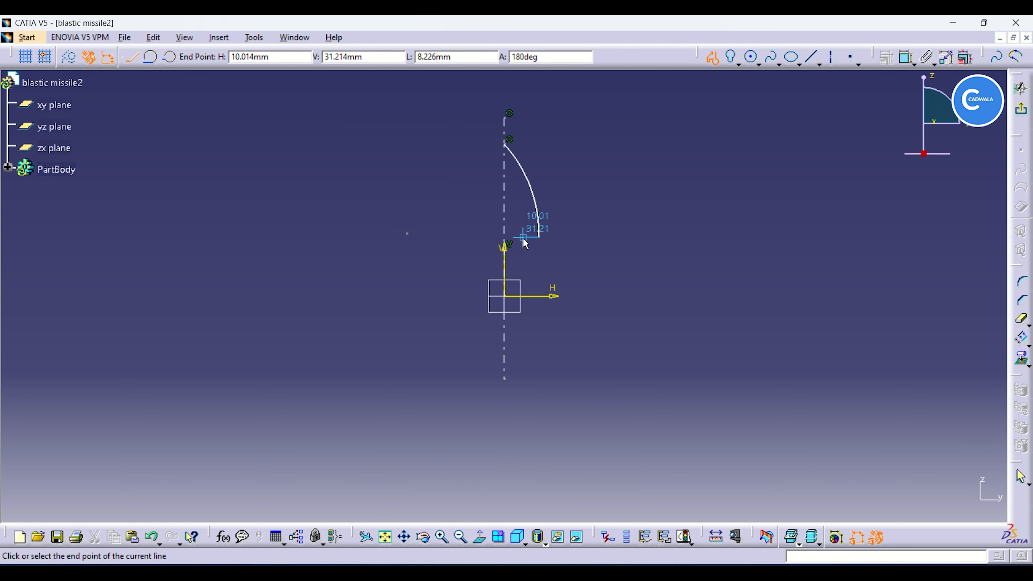
left_click(528, 237)
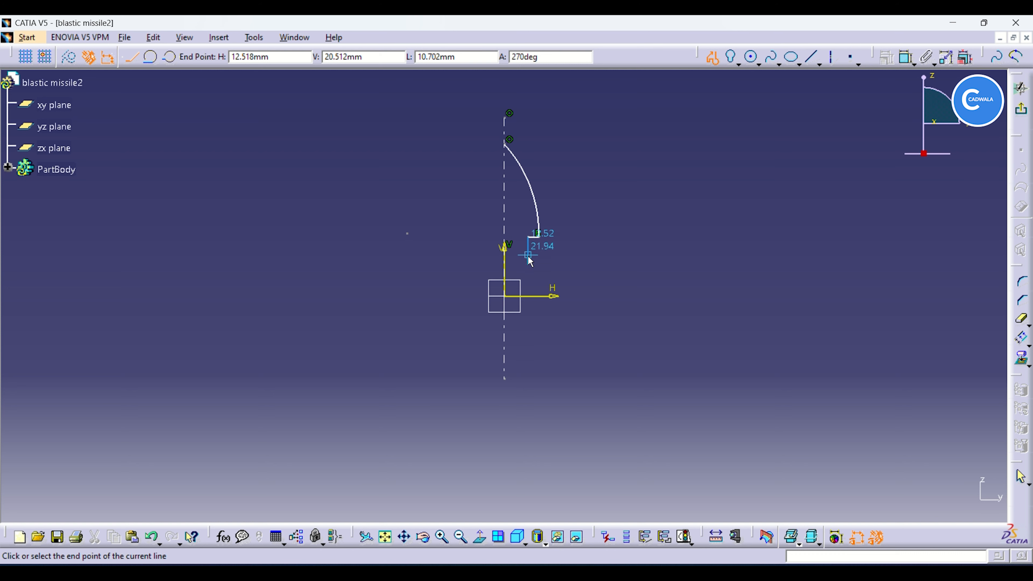
left_click(529, 265)
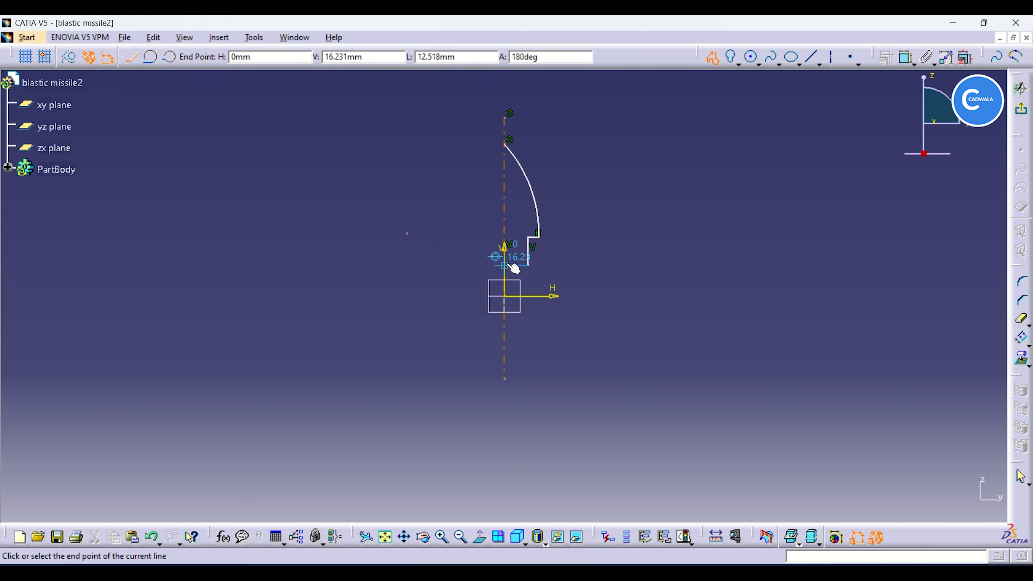
left_click(511, 268)
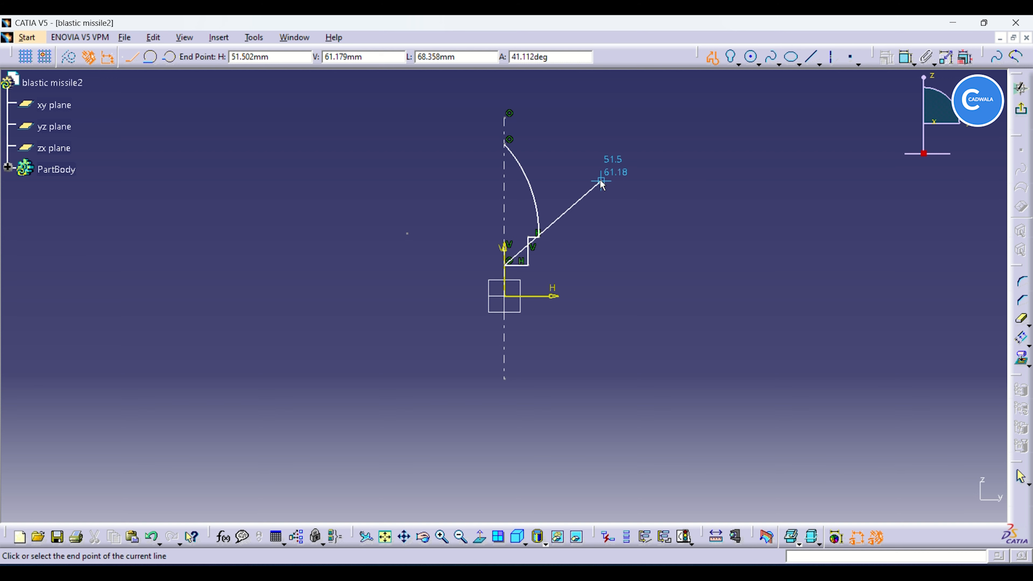
key("Escape")
Step: Dimension the nose cone arc's radius and set it to 90 mm
left_click(906, 57)
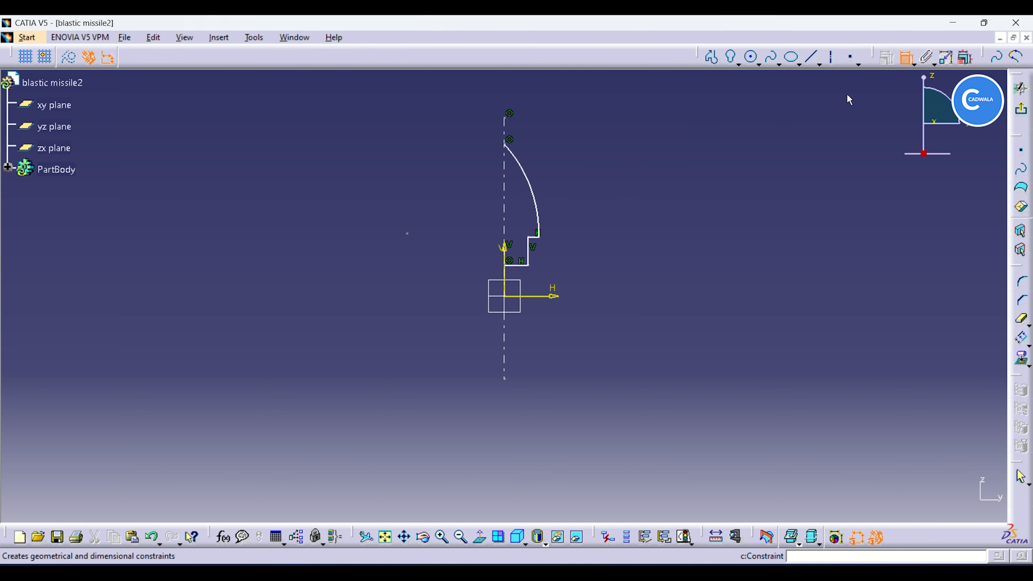
left_click(536, 204)
left_click(584, 176)
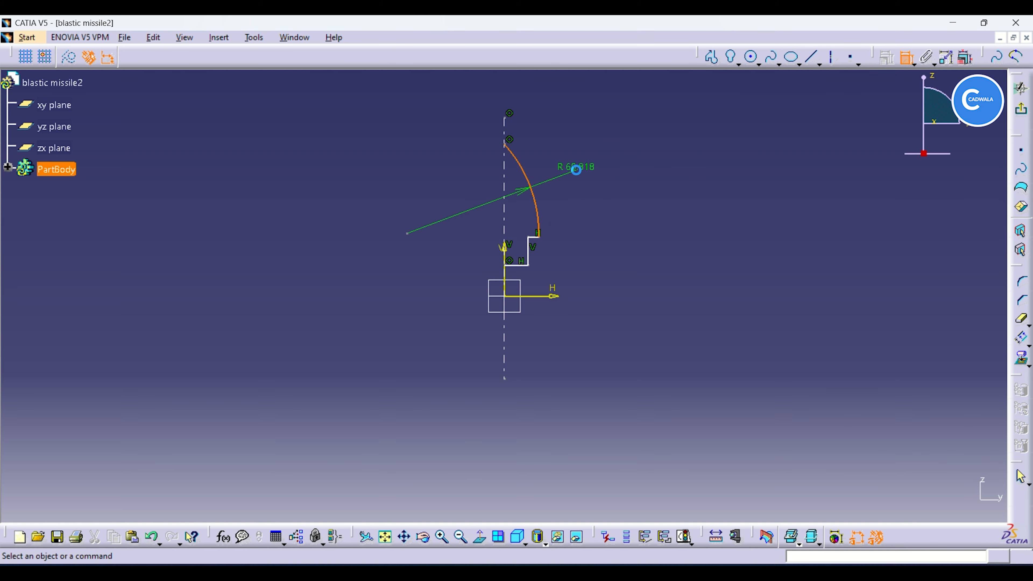
double_click(574, 166)
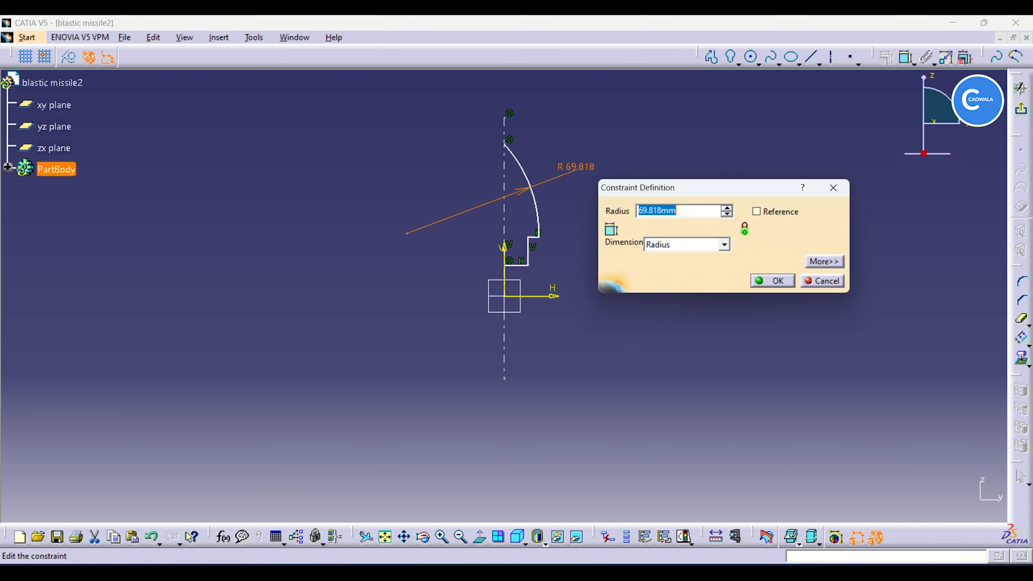
key("Return")
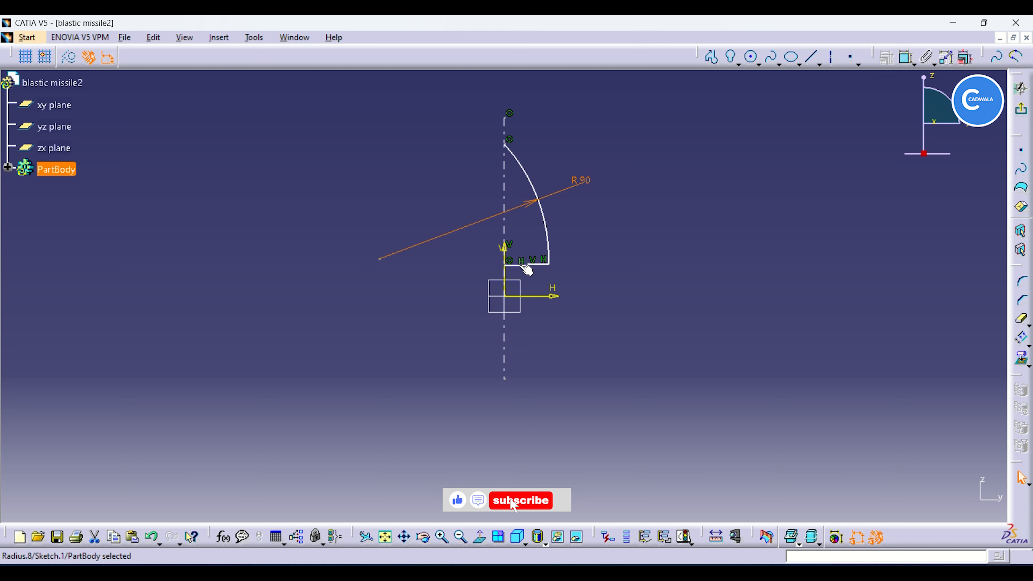
Step: Move the profile's base line down to the H axis and dimension the height of the short vertical line
left_click_drag(526, 269, 539, 289)
left_click(538, 286)
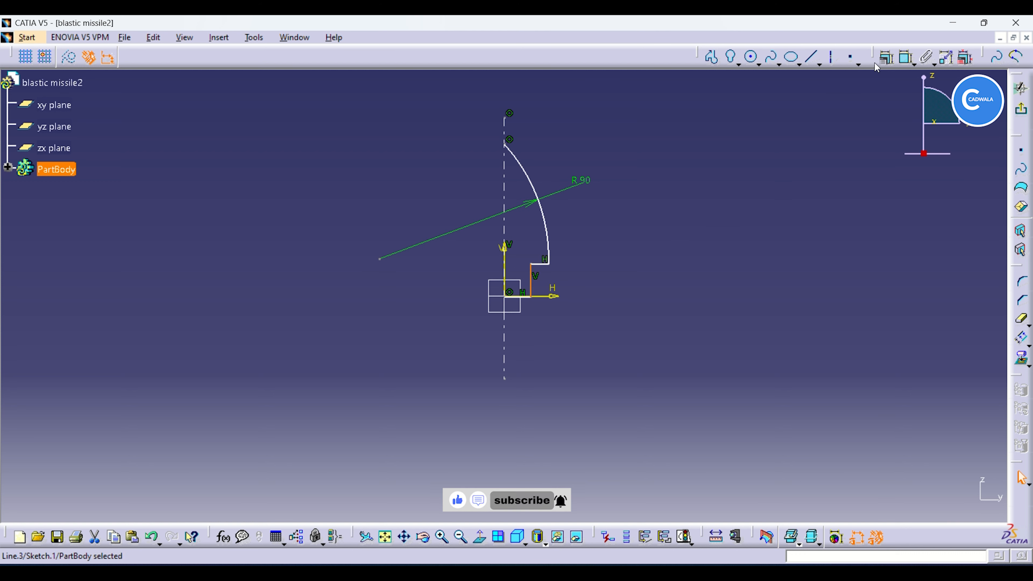
left_click(907, 58)
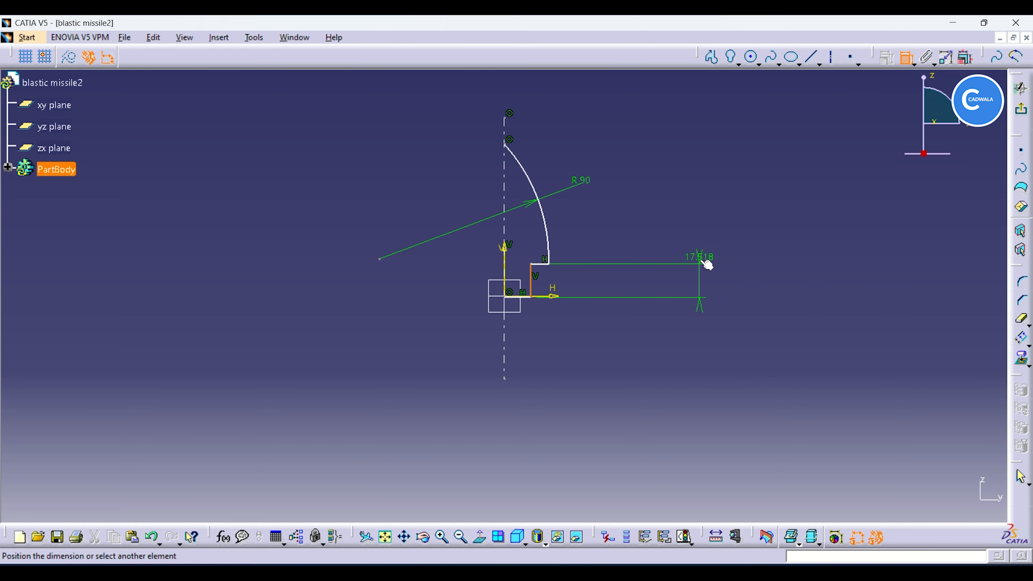
left_click(707, 289)
Step: Dimension the length of the base line and the width of the horizontal ledge below the arc
left_click(912, 62)
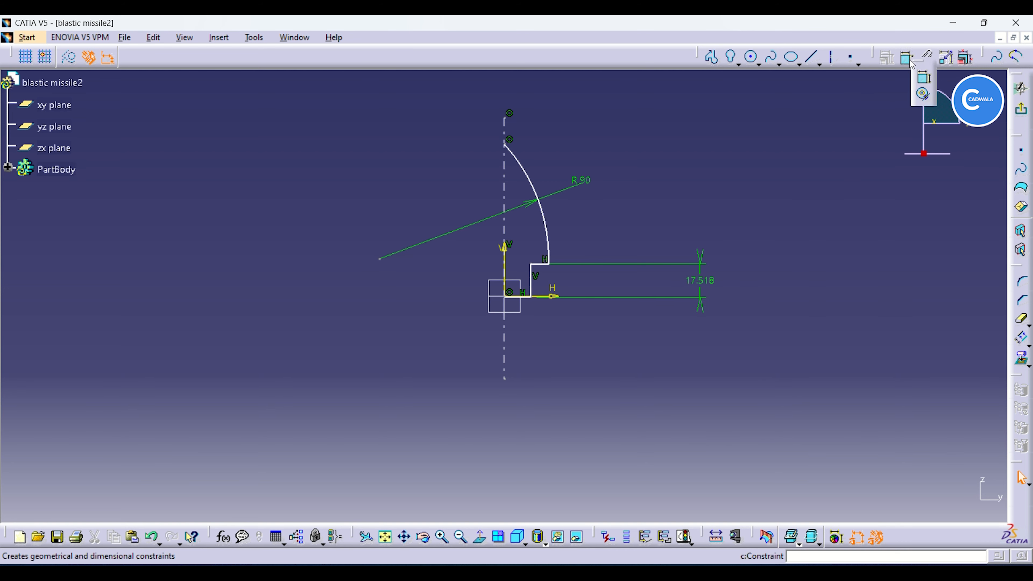
left_click(904, 62)
left_click(524, 300)
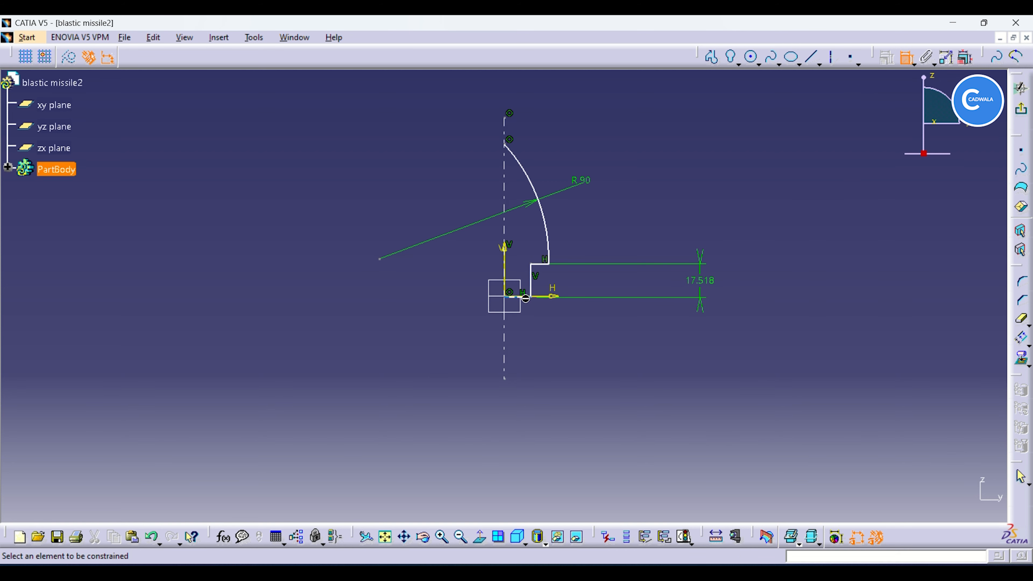
left_click(526, 357)
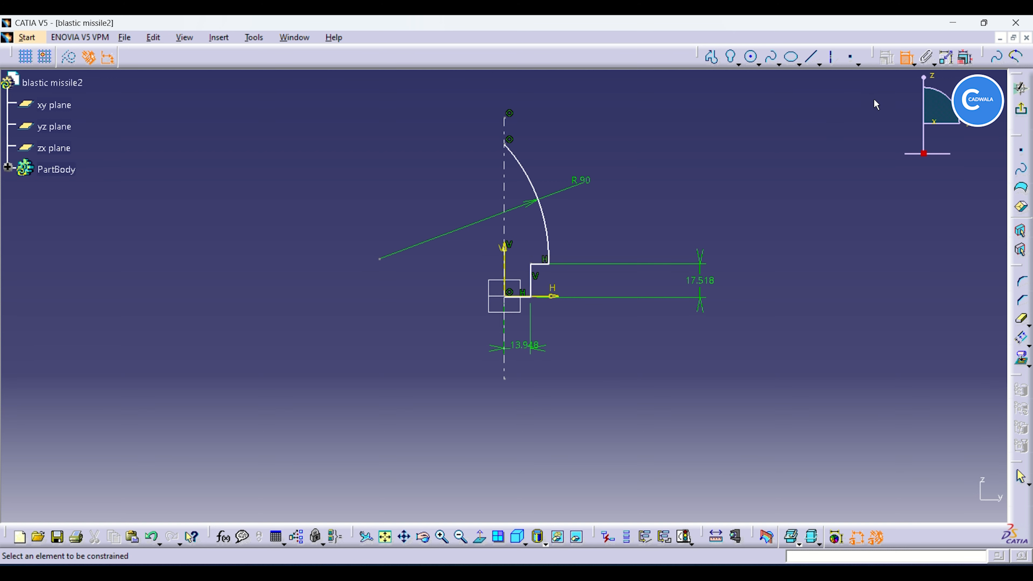
left_click(542, 264)
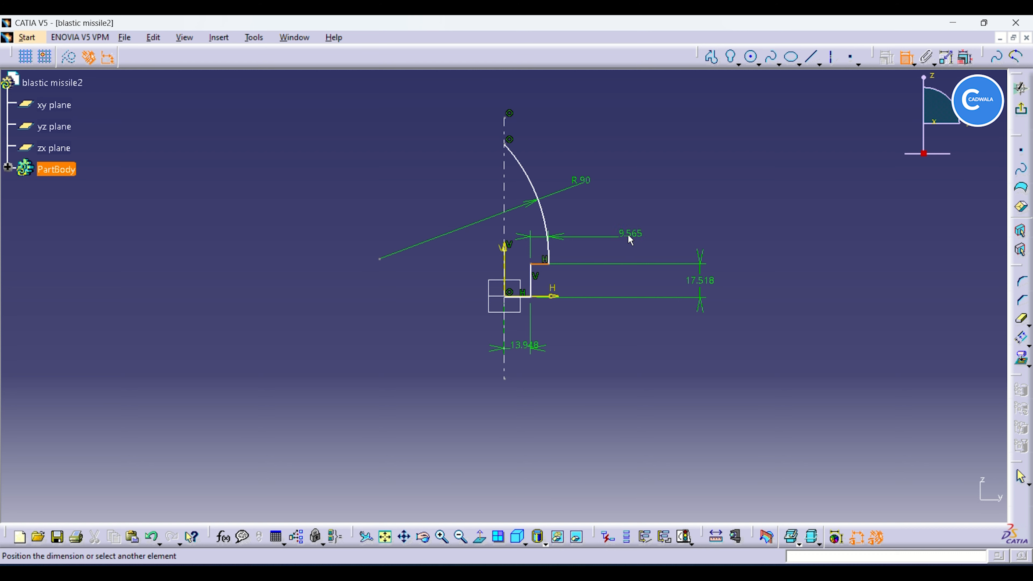
left_click(629, 232)
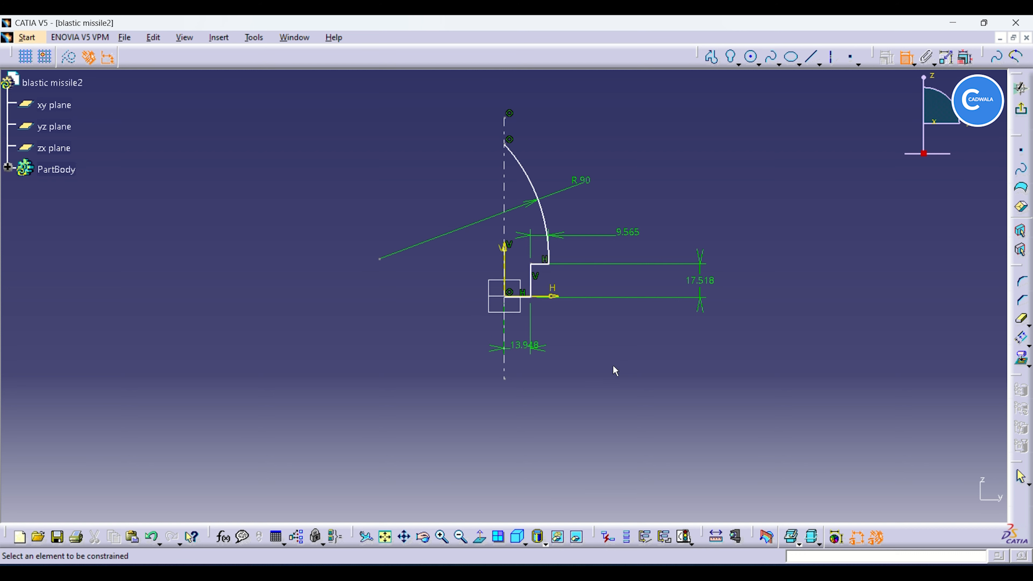
Step: Set the base line's length to 15 mm and the ledge width to 4 mm
double_click(523, 351)
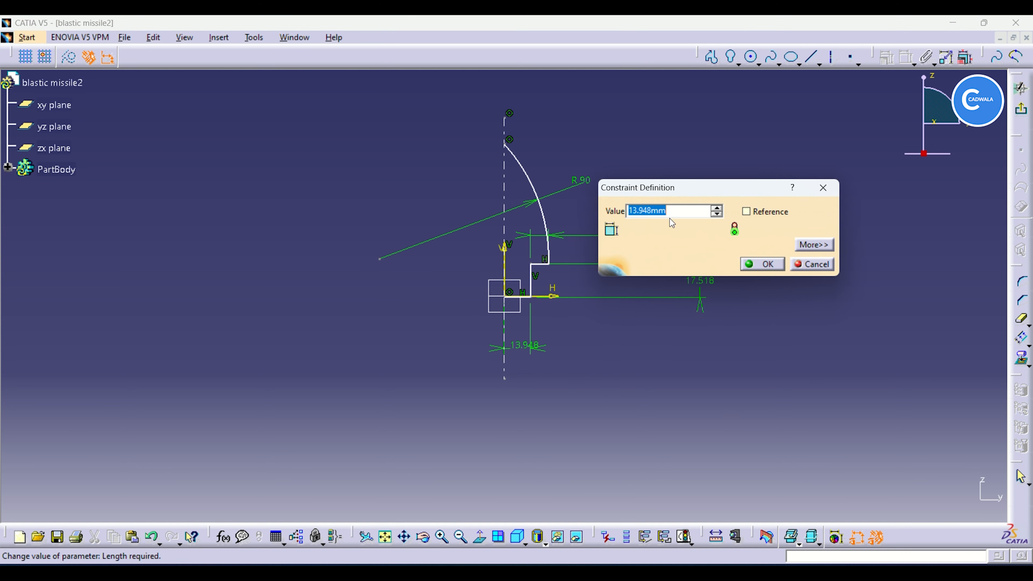
type("4")
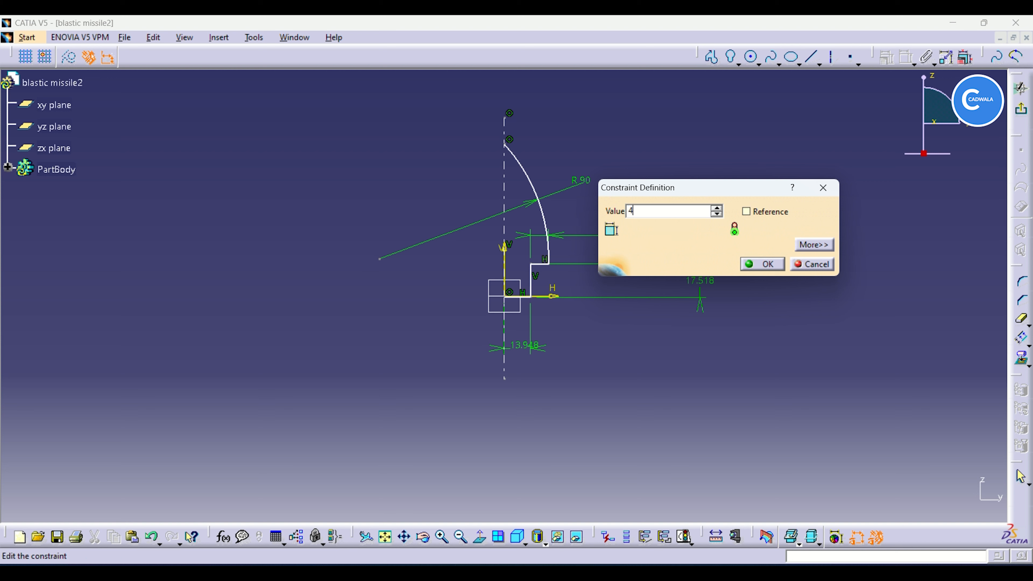
type("5")
key("Return")
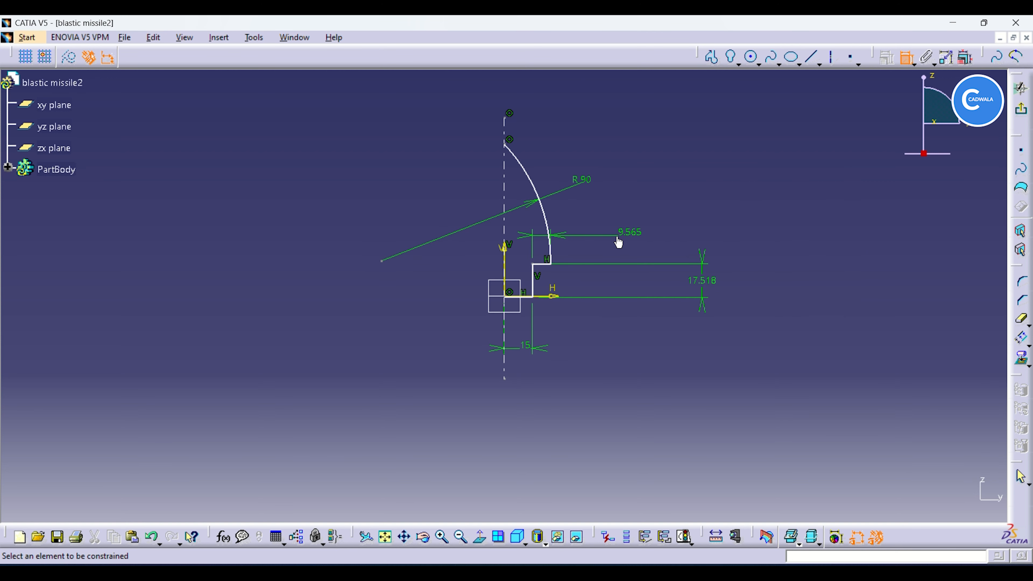
double_click(632, 232)
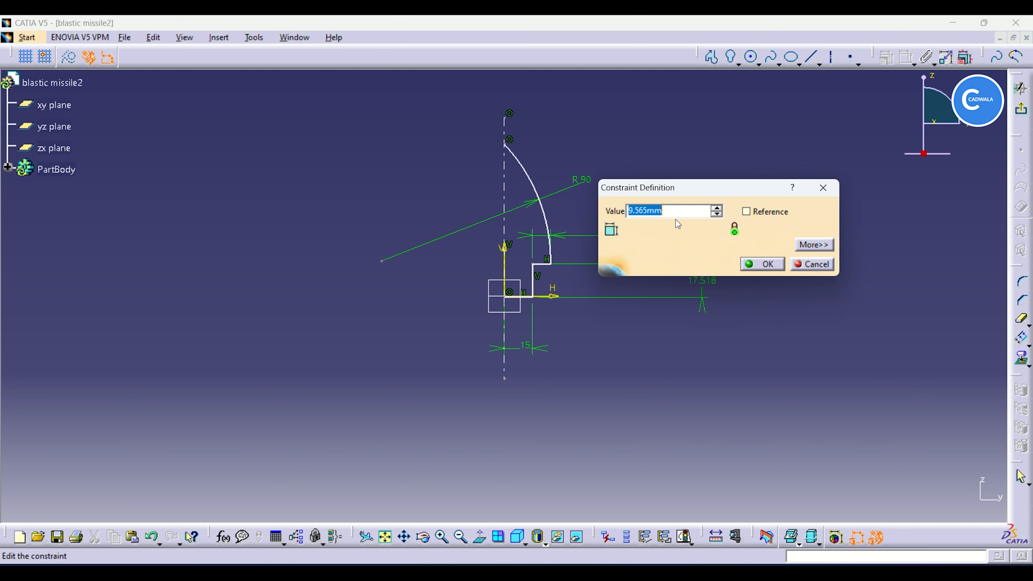
type("4")
left_click(760, 263)
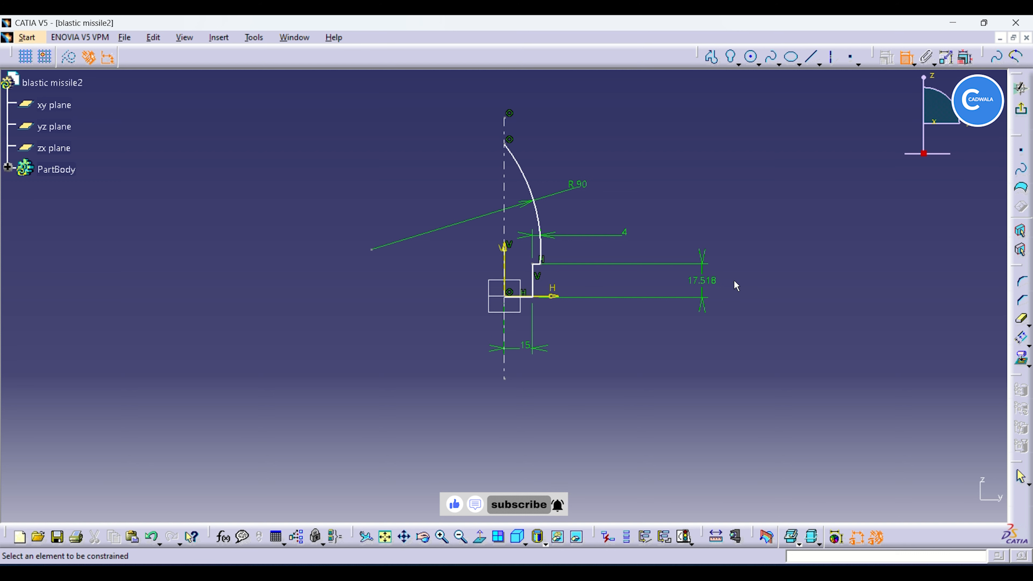
Step: Set the height of the profile's short vertical line to 15 mm and exit the sketch
double_click(708, 286)
left_click(686, 212)
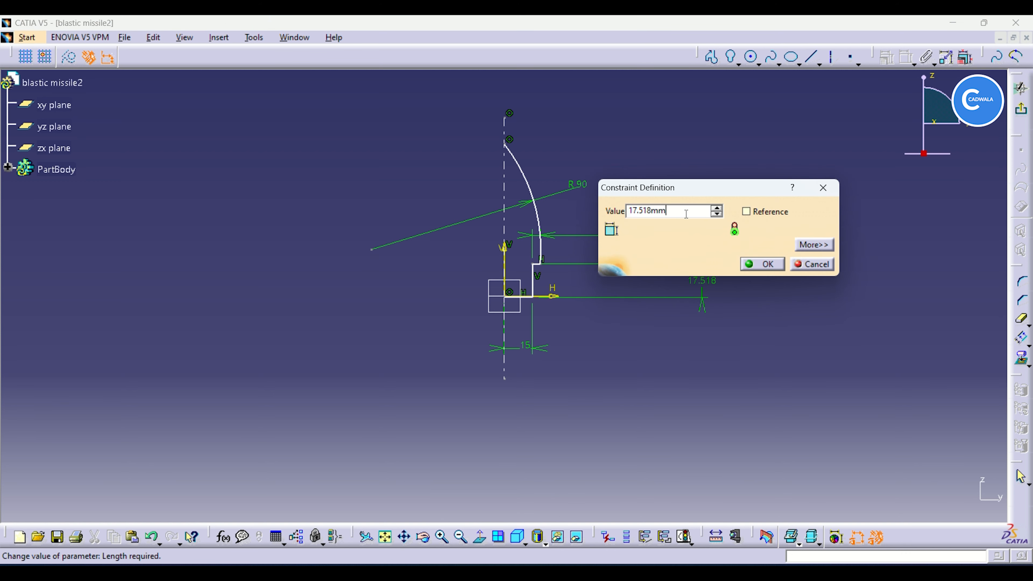
double_click(686, 212)
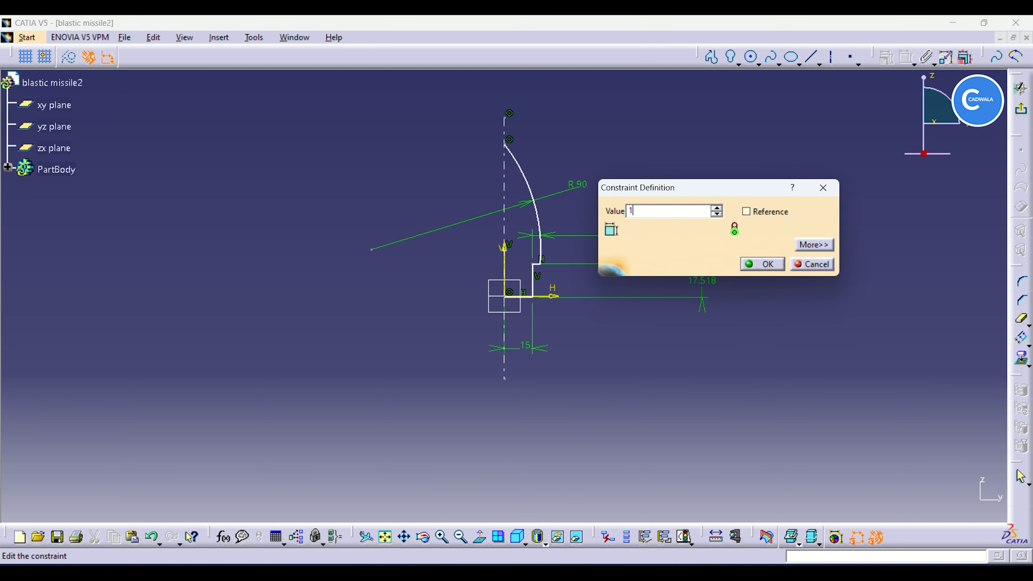
type("15")
left_click(772, 268)
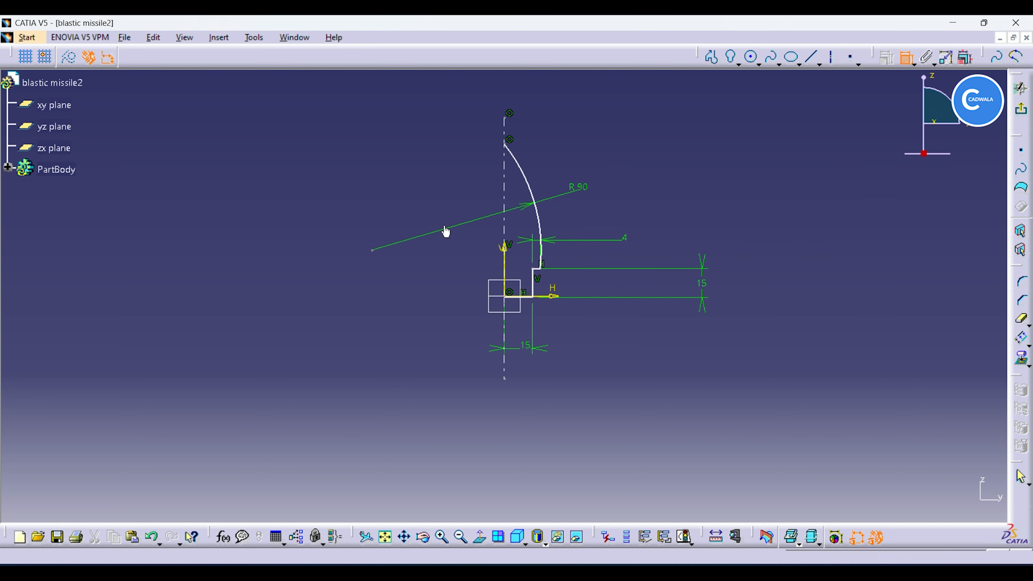
left_click(1021, 109)
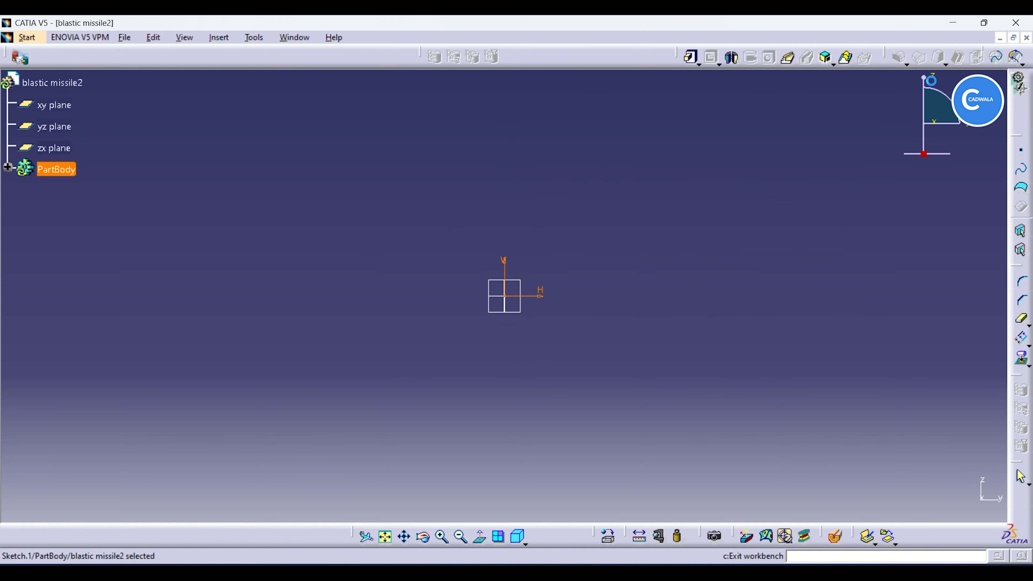
Step: Revolve the nose cone profile into a solid Shaft through 360 degrees about the sketch axis
left_click(731, 57)
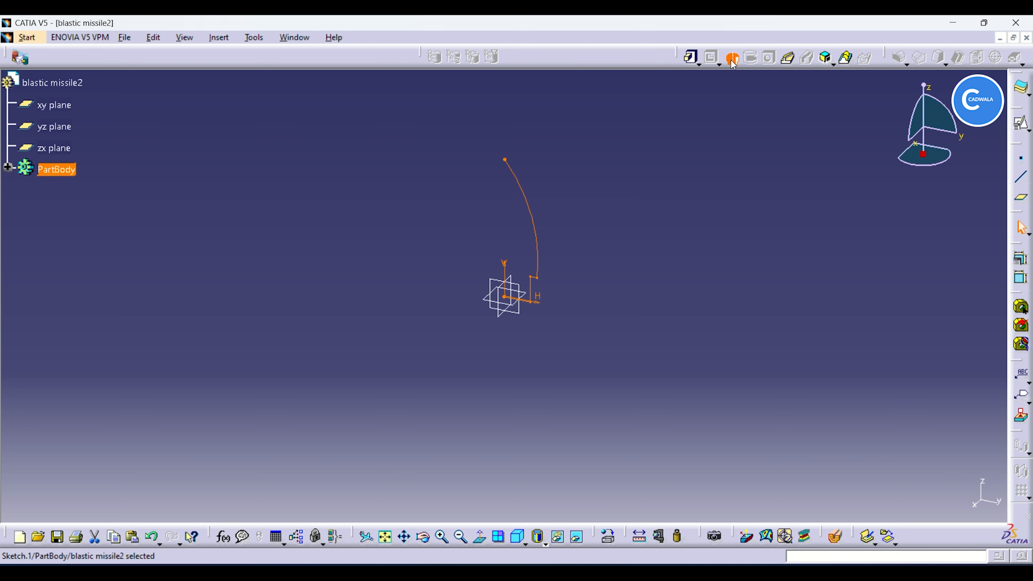
left_click(965, 502)
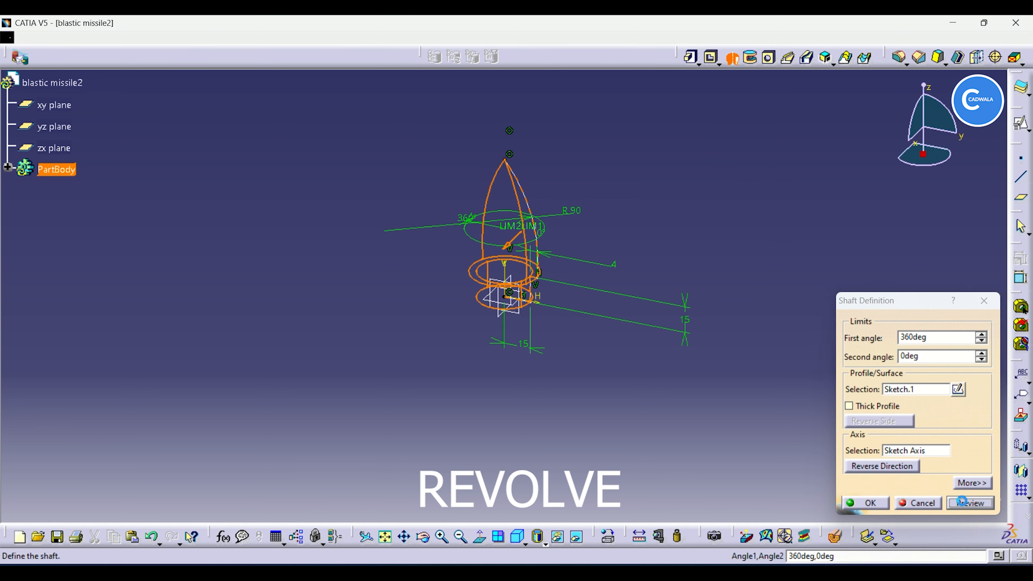
left_click(866, 503)
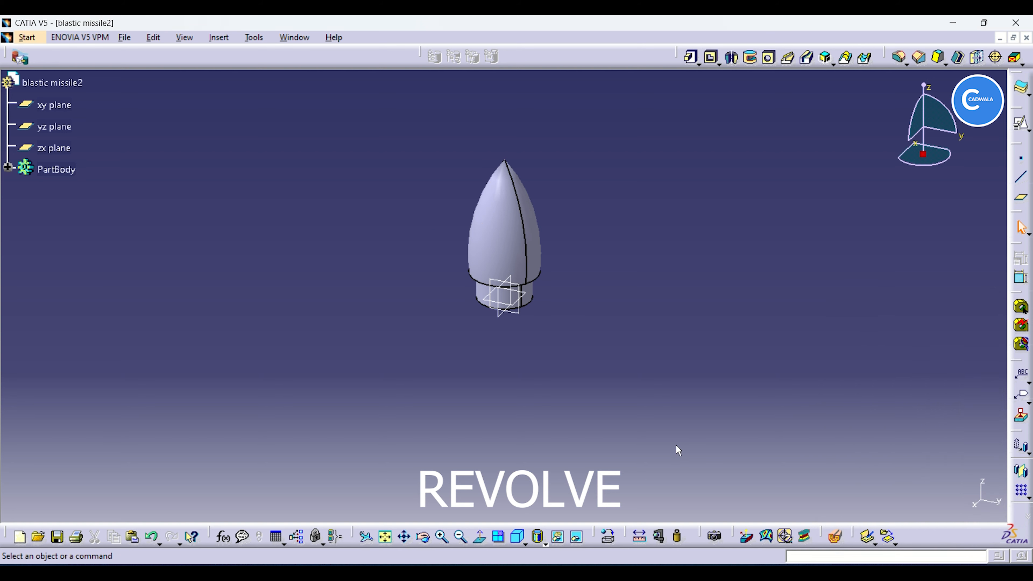
Step: Create a positioned sketch on the nose cone's flat base face and draw an origin-centred circle about 24.4 mm in diameter
left_click(422, 539)
left_click_drag(461, 462, 550, 192)
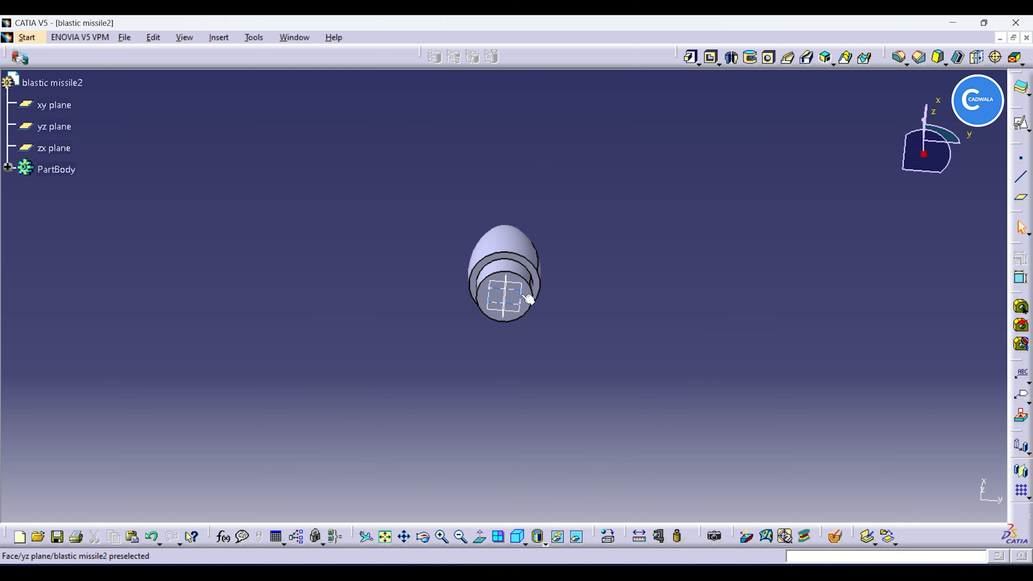
left_click(528, 299)
left_click(1021, 126)
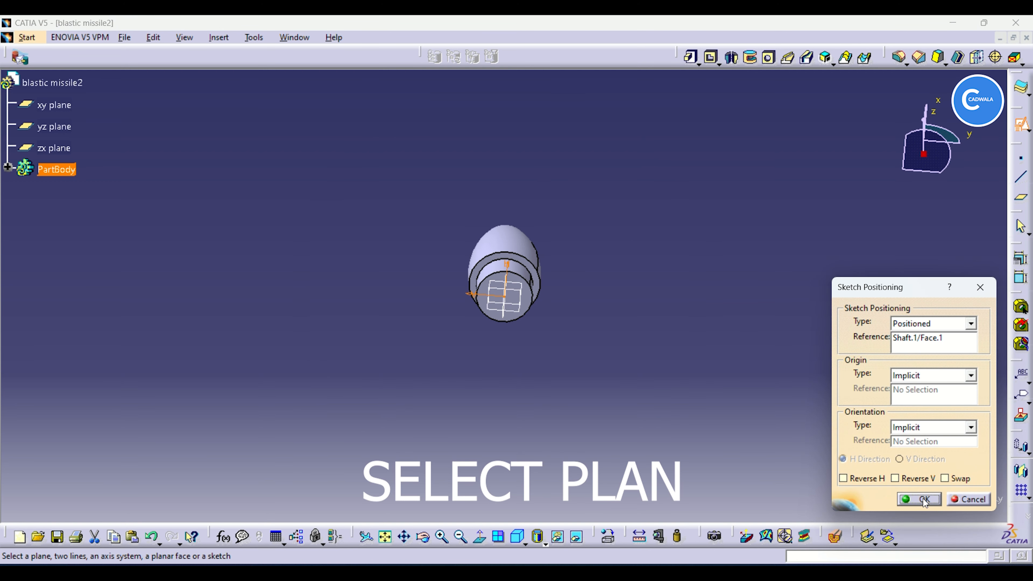
left_click(921, 500)
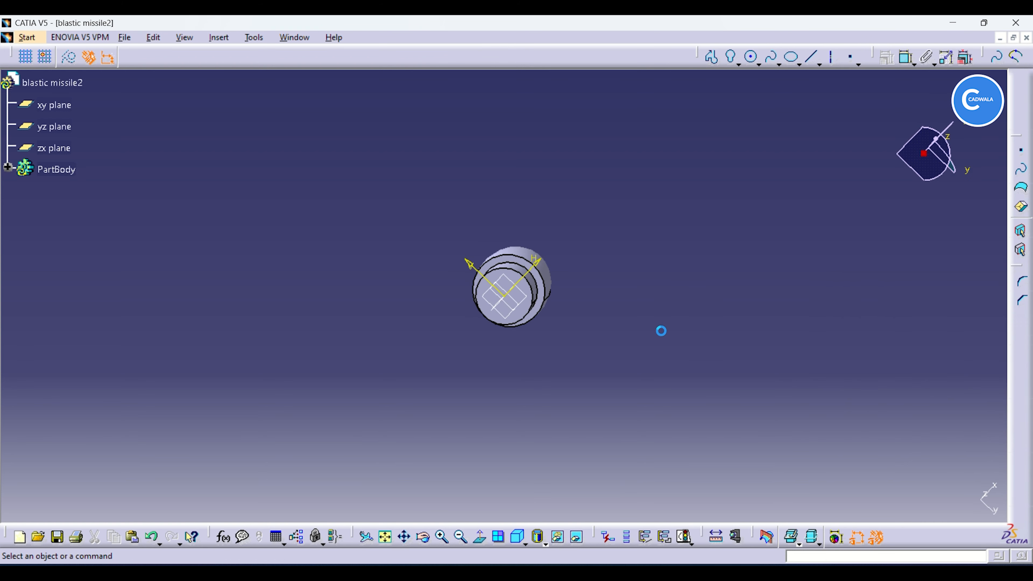
left_click(751, 57)
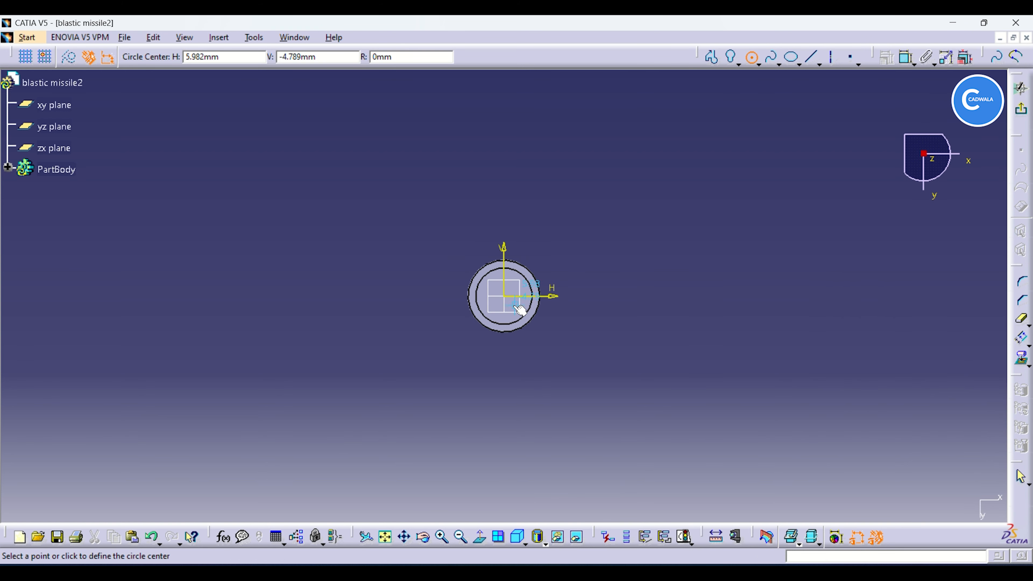
left_click(505, 296)
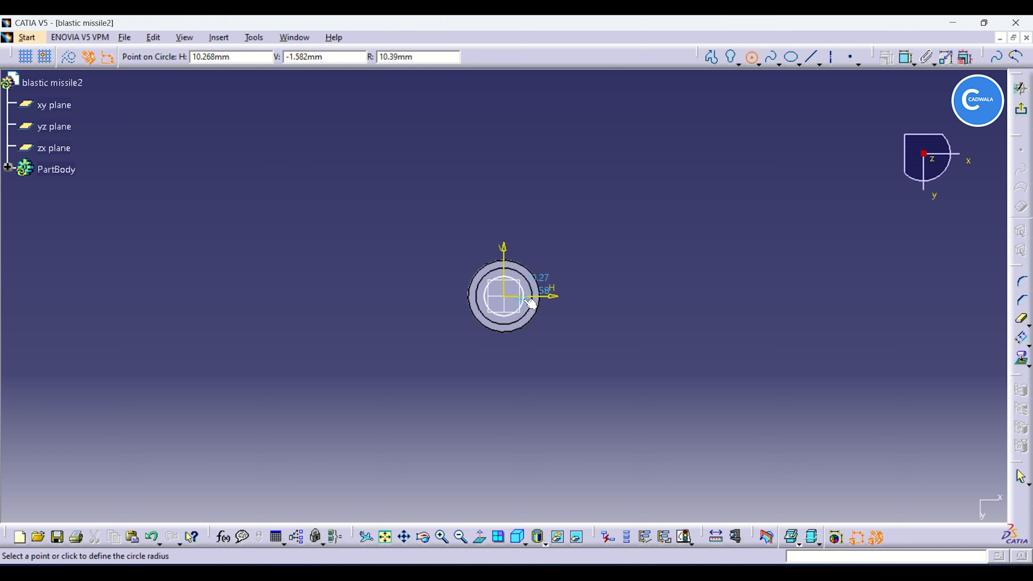
left_click(533, 302)
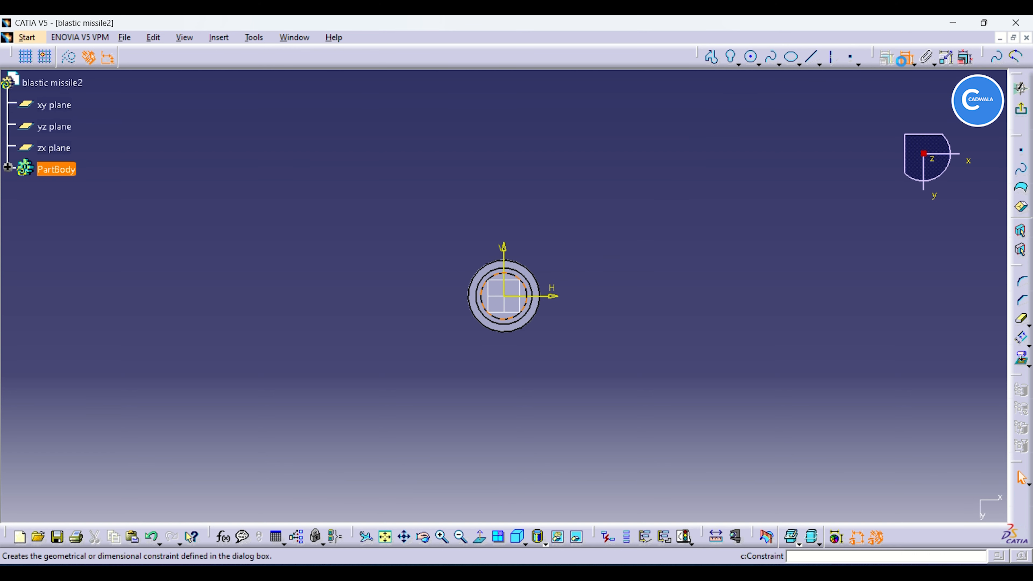
Step: Dimension the base circle's diameter, set it to 25 mm and exit the sketch
left_click(906, 57)
left_click(583, 249)
double_click(576, 243)
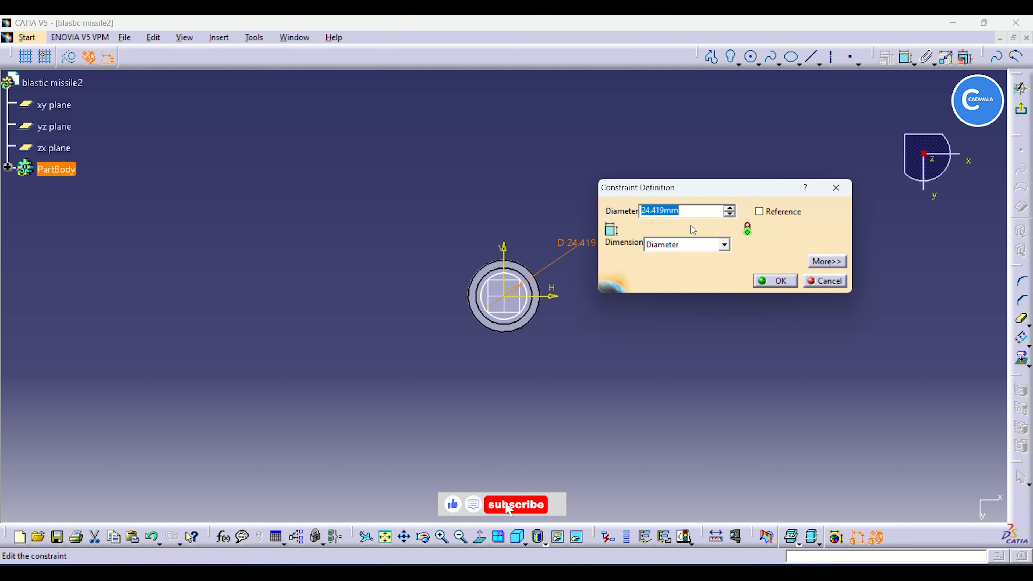
type("25")
left_click(774, 281)
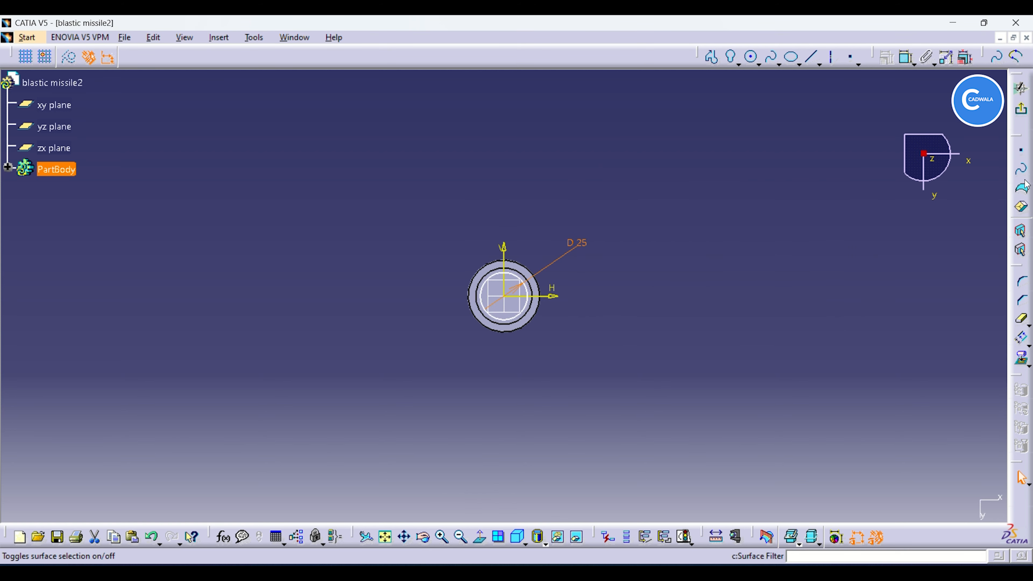
left_click(1021, 109)
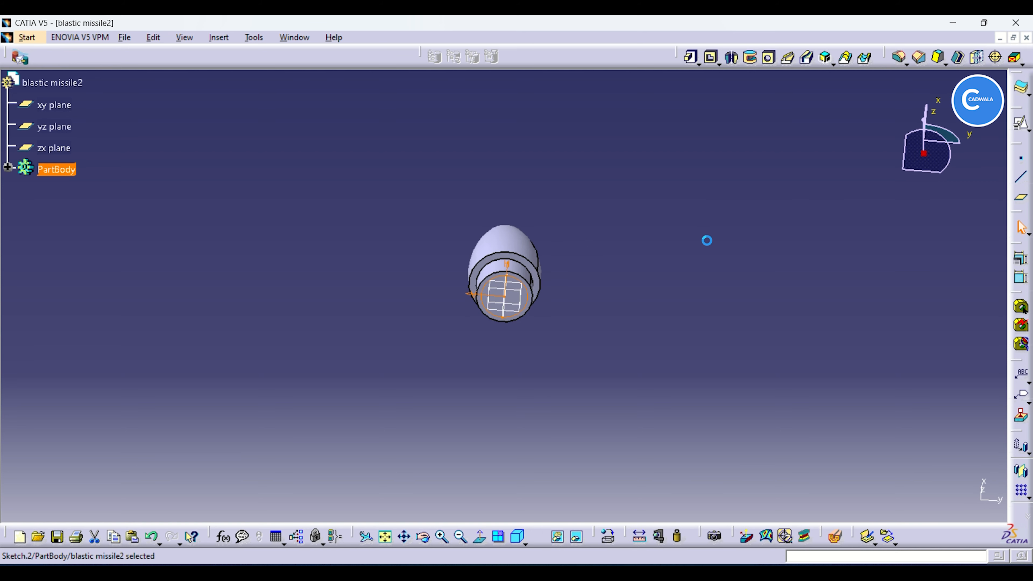
Step: Cut a 55 mm deep Pocket into the nose cone from the 25 mm circle on its base
left_click(423, 536)
mouse_move(417, 473)
left_mouse_down()
mouse_move(463, 390)
mouse_move(667, 362)
left_mouse_up()
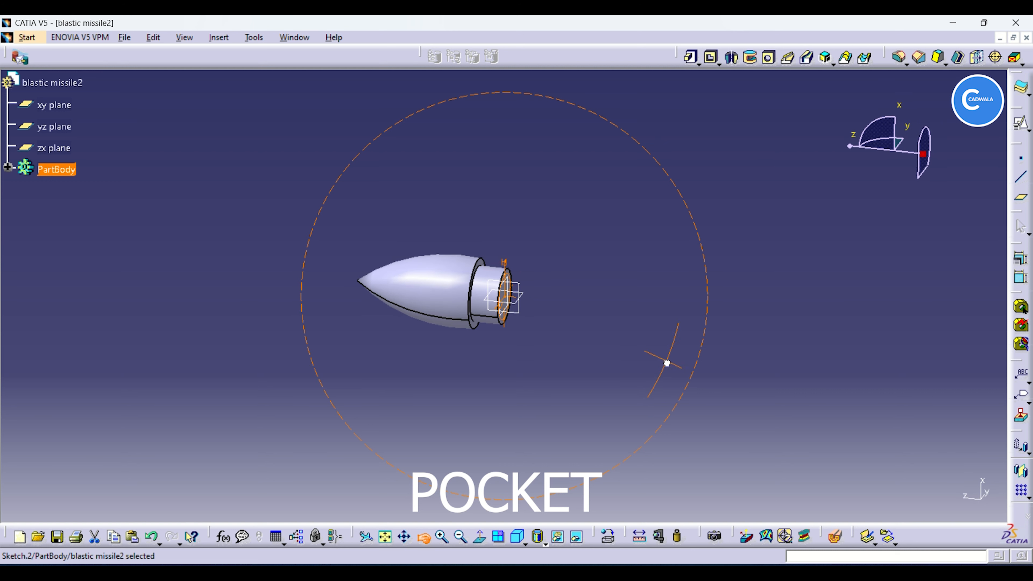
left_click(712, 58)
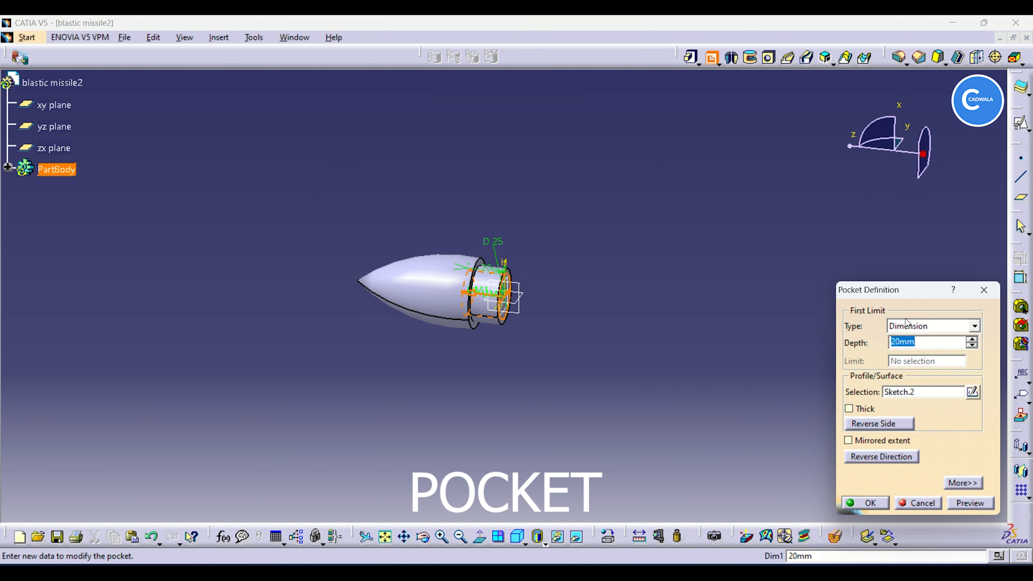
type("55")
key("Return")
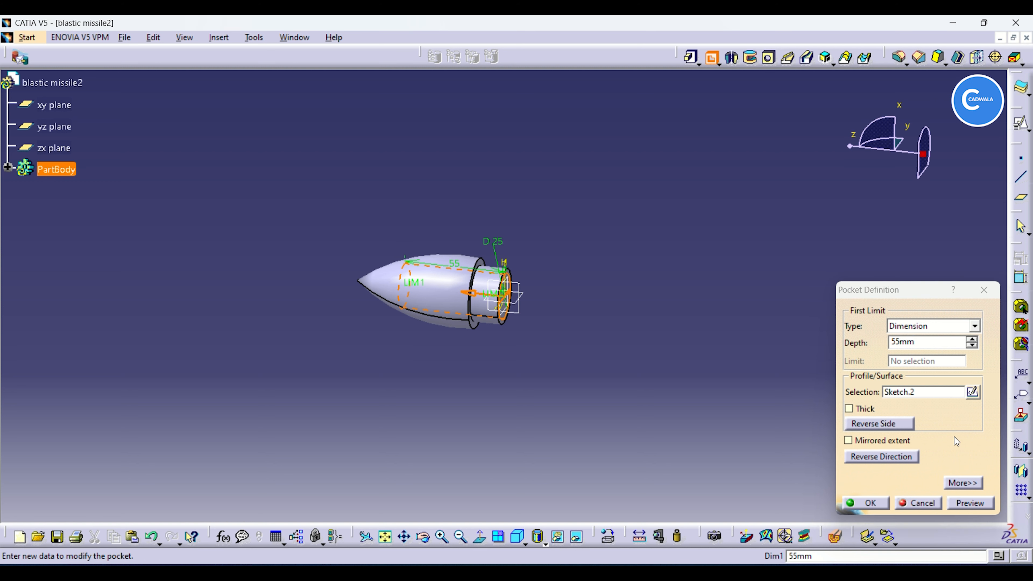
left_click(969, 505)
left_click(870, 503)
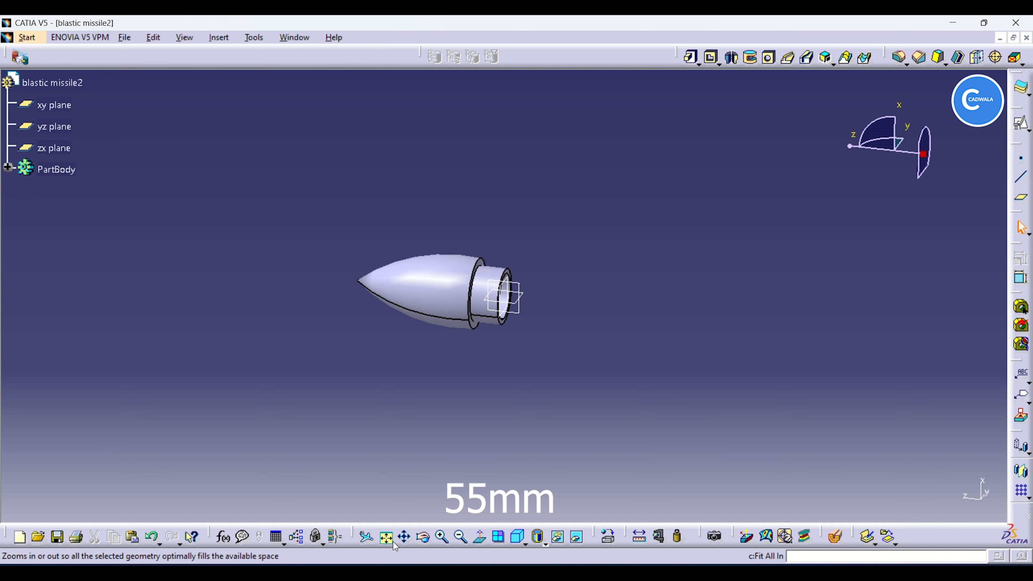
Step: Create a positioned sketch on the ring-shaped base face and draw an origin-centred circle about 23.3 mm in diameter
left_click(424, 537)
left_click_drag(461, 507, 504, 220)
left_click(530, 302)
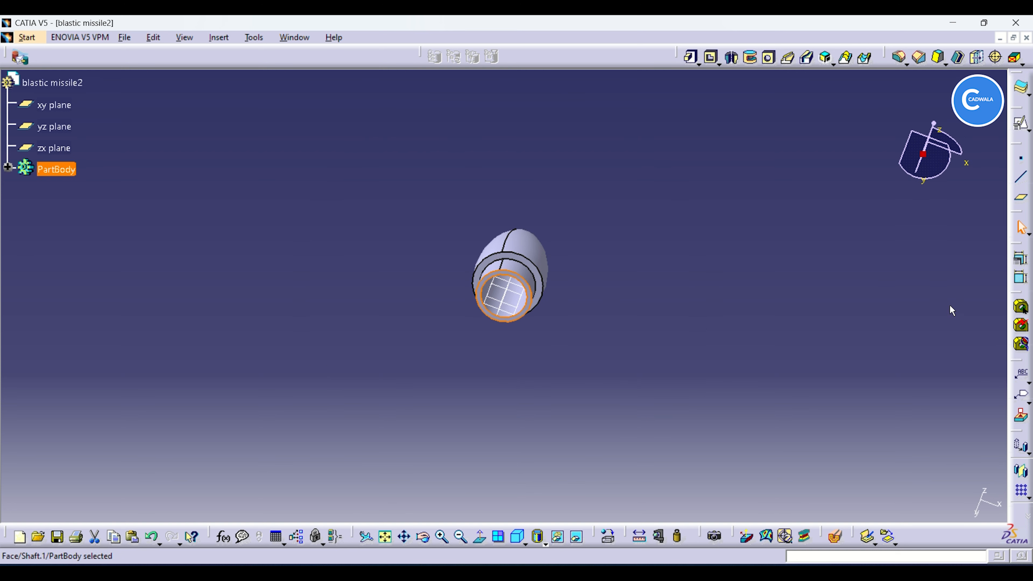
left_click(1022, 126)
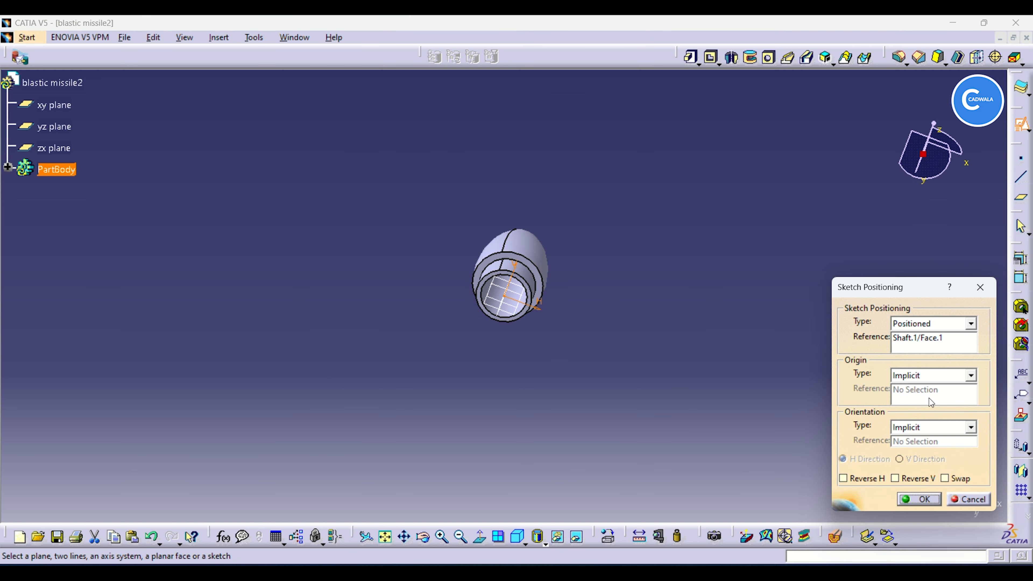
left_click(920, 500)
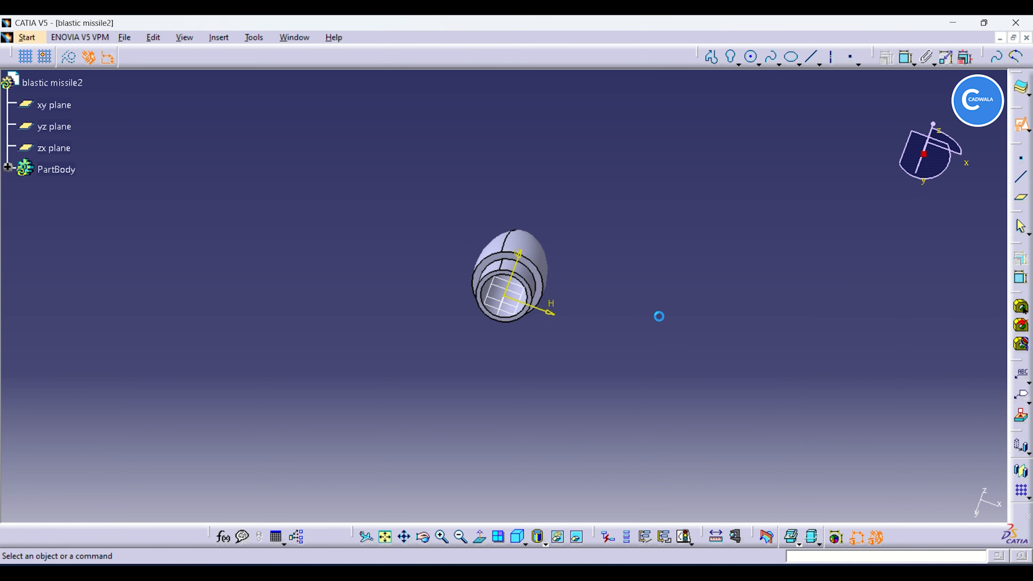
left_click(751, 57)
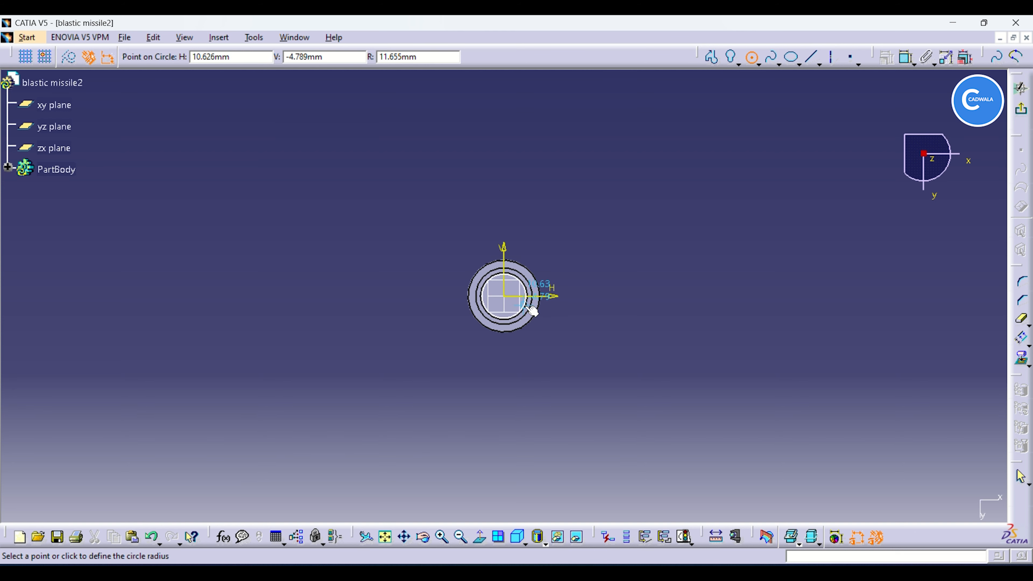
left_click(531, 310)
Step: Dimension the diameter of the circle at the pocket opening, set it to 25 mm and exit the sketch
left_click(907, 57)
left_click(526, 291)
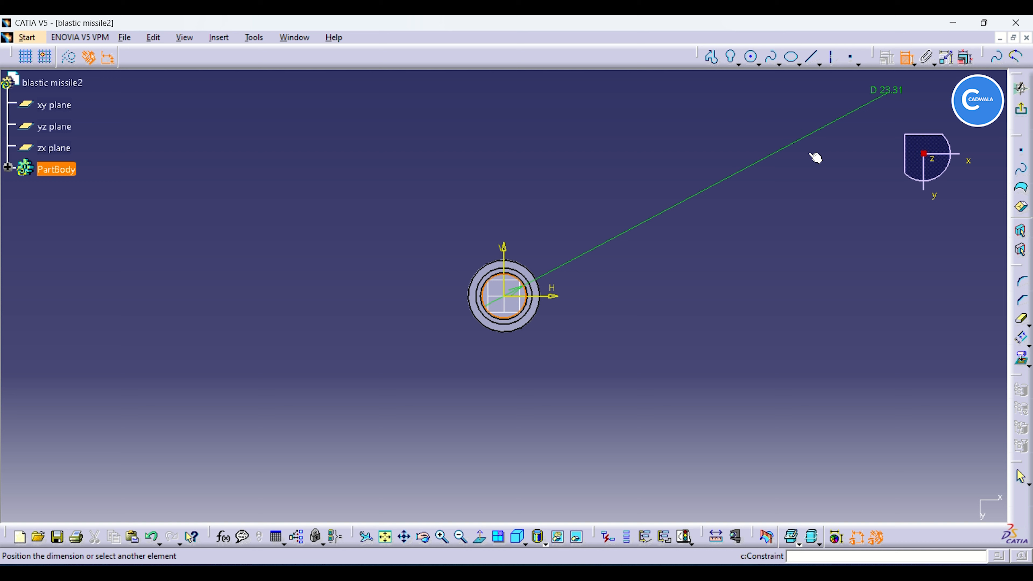
left_click(685, 223)
double_click(684, 223)
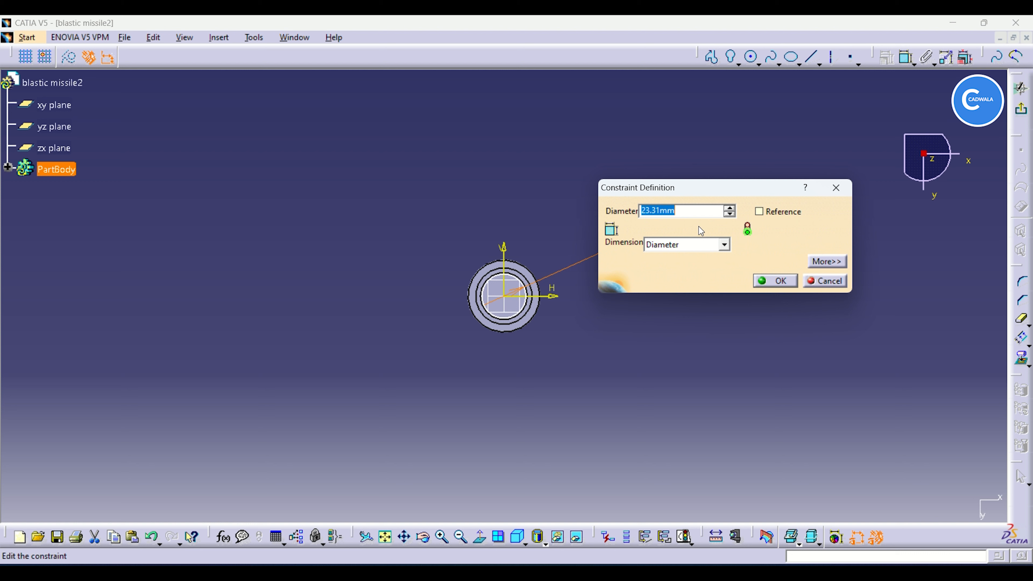
type("25")
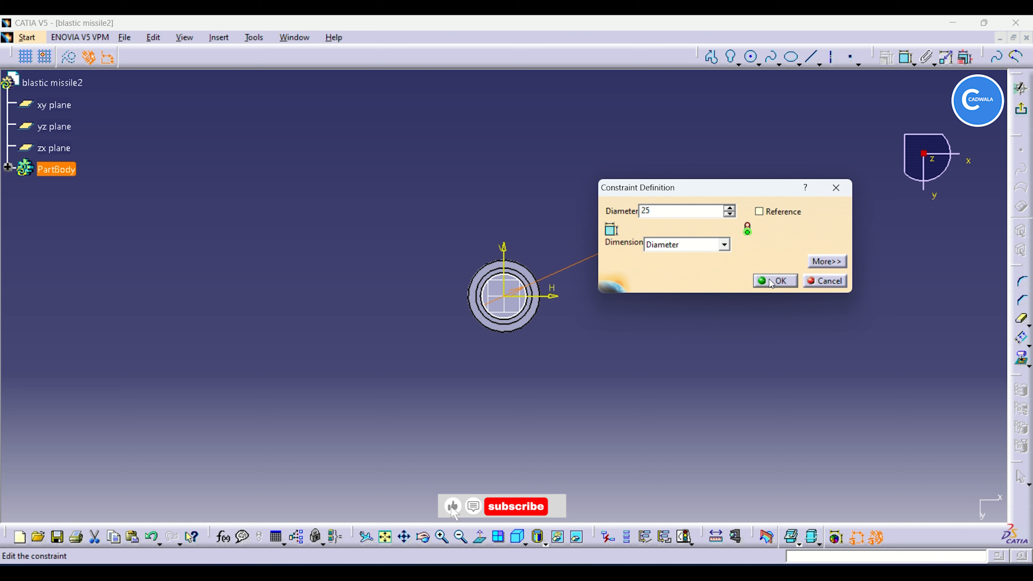
left_click(769, 282)
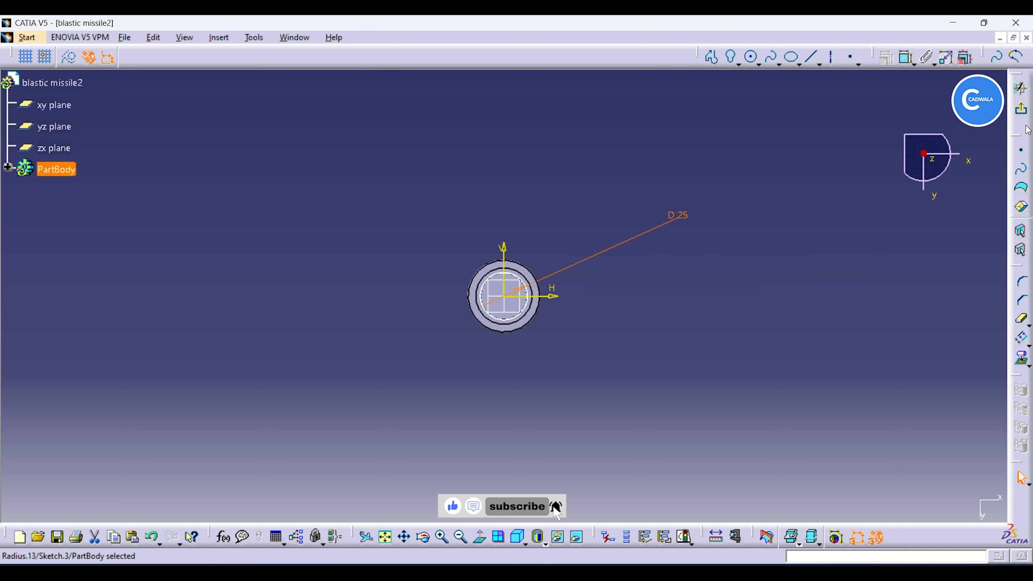
left_click(1018, 109)
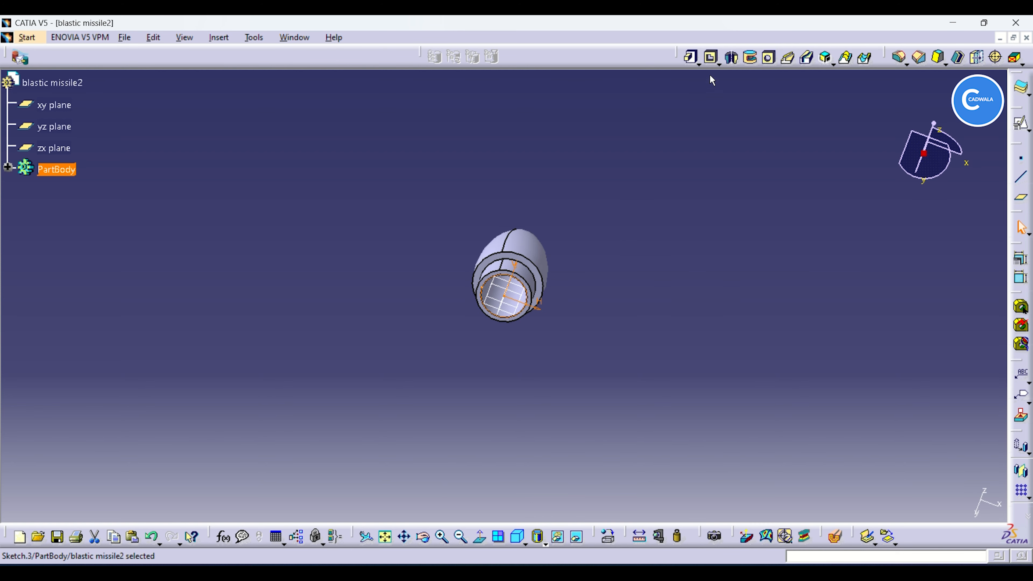
Step: Close the pocket opening with a 5 mm Pad of the new circle, reversed to extend into the nose cone
left_click(691, 60)
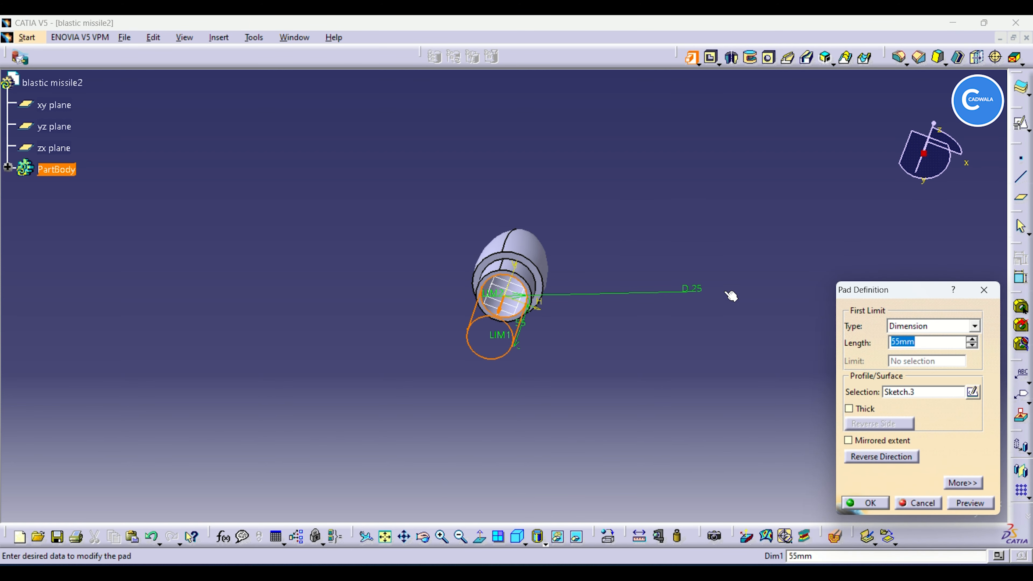
left_click(501, 306)
double_click(901, 342)
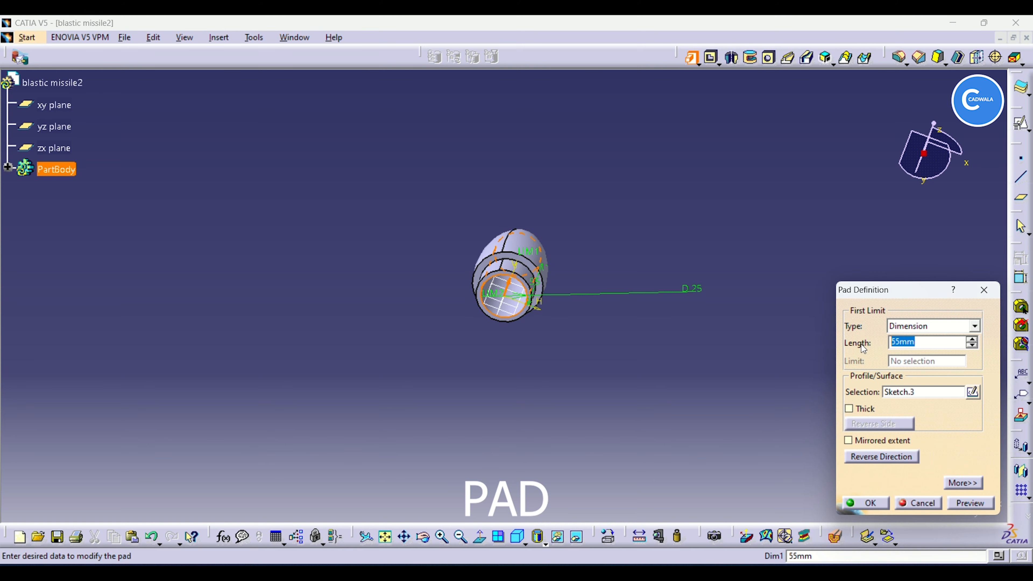
type("5")
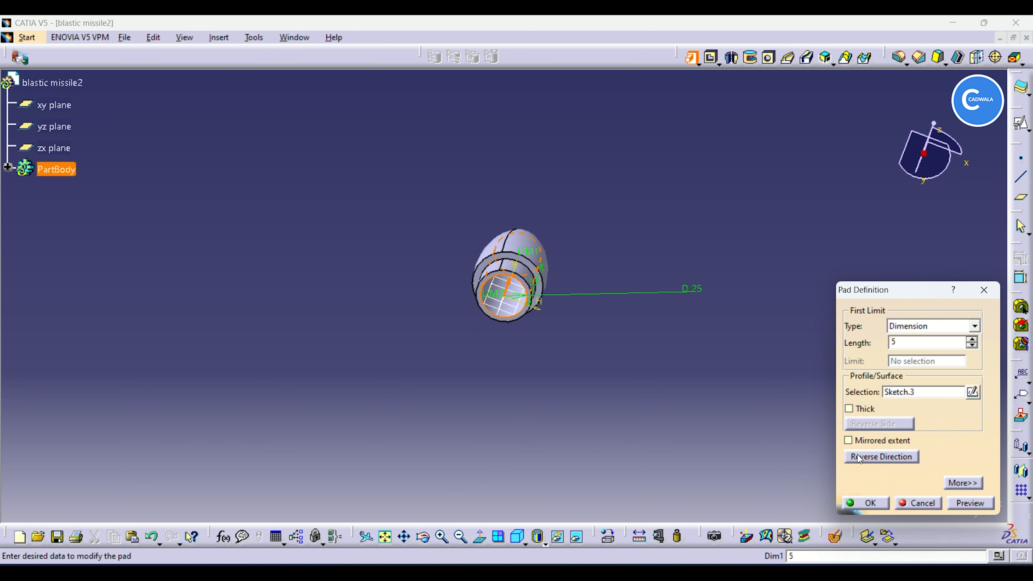
left_click(862, 505)
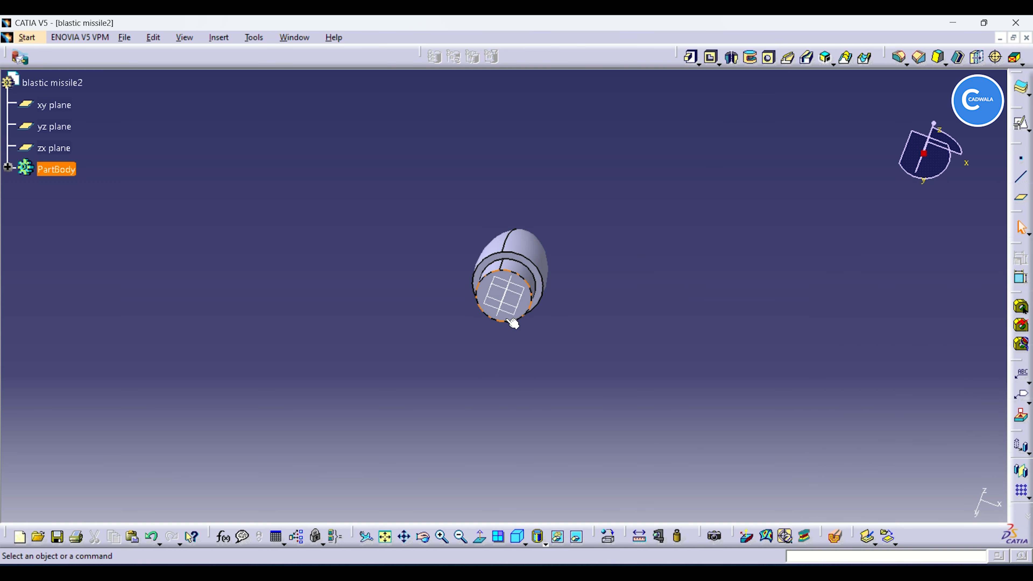
Step: Create a positioned sketch on the nose cone's closed end face and draw an origin-centred circle about 3.4 mm in radius
left_click(521, 299)
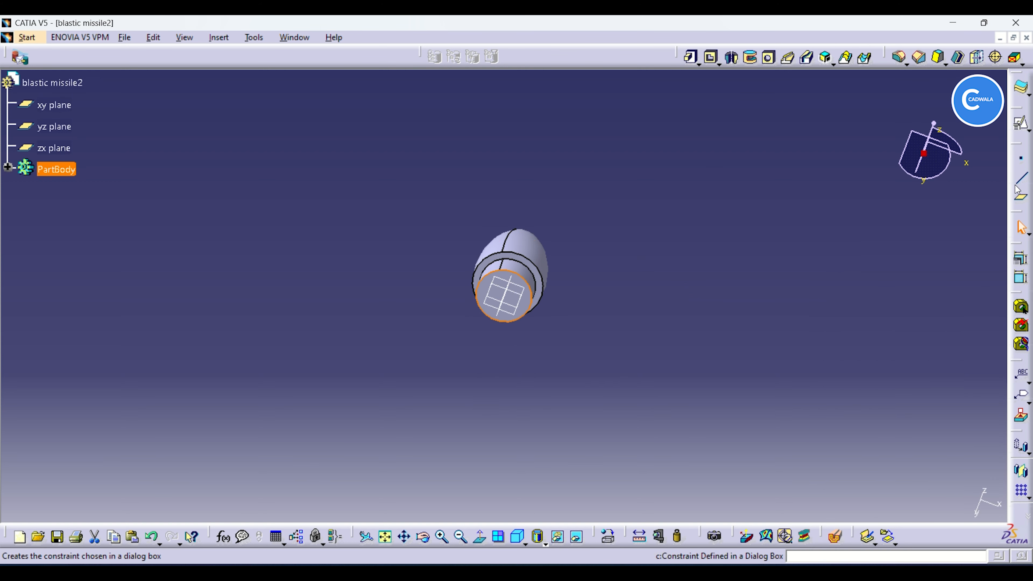
left_click(1022, 123)
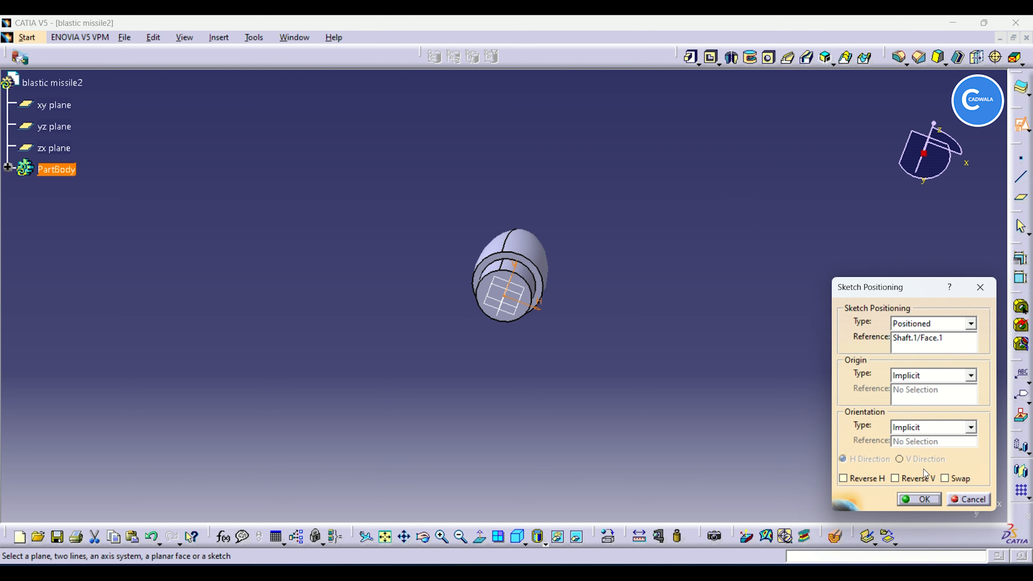
left_click(931, 499)
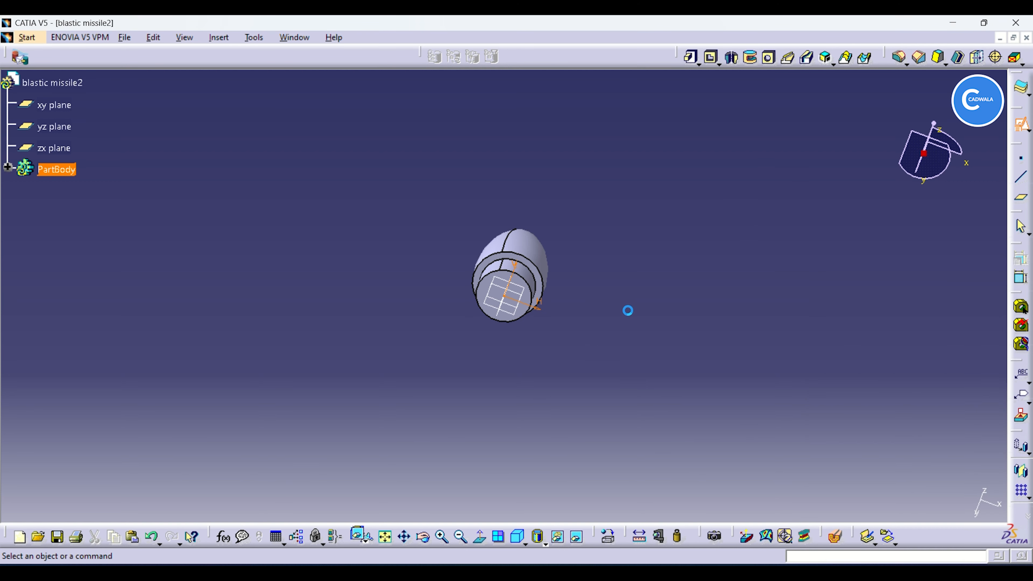
left_click(753, 58)
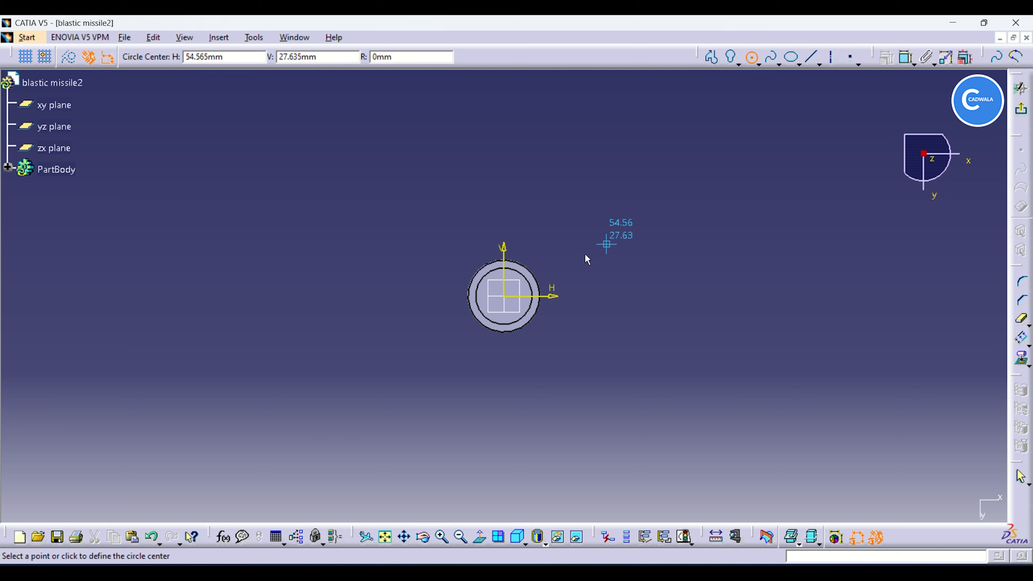
left_click(505, 298)
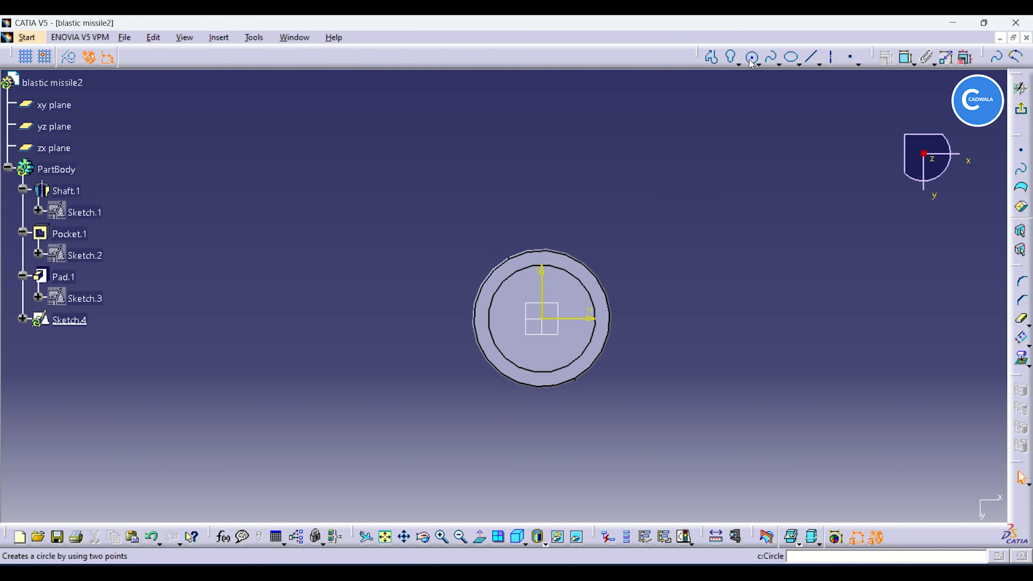
left_click(752, 59)
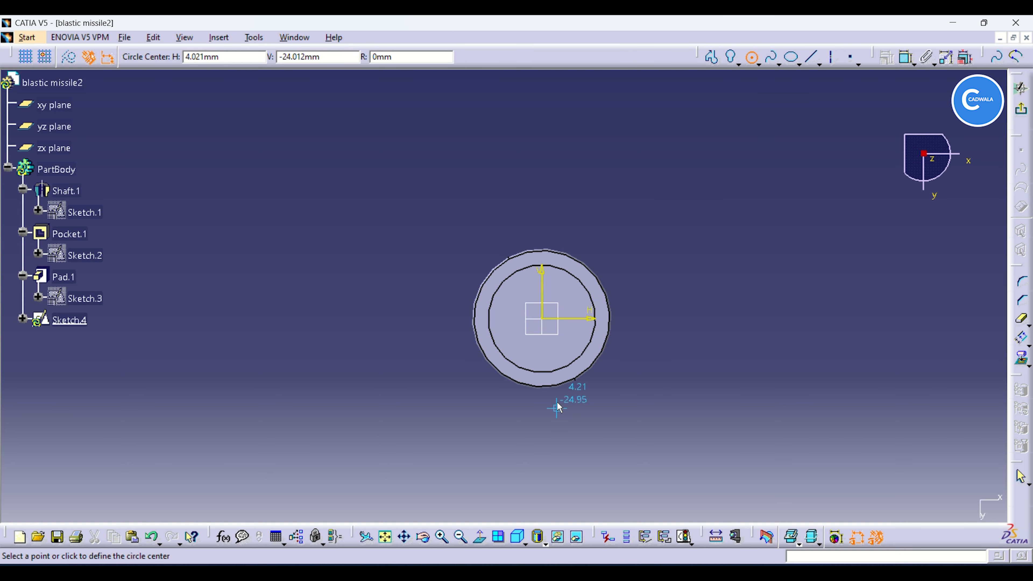
left_click(542, 319)
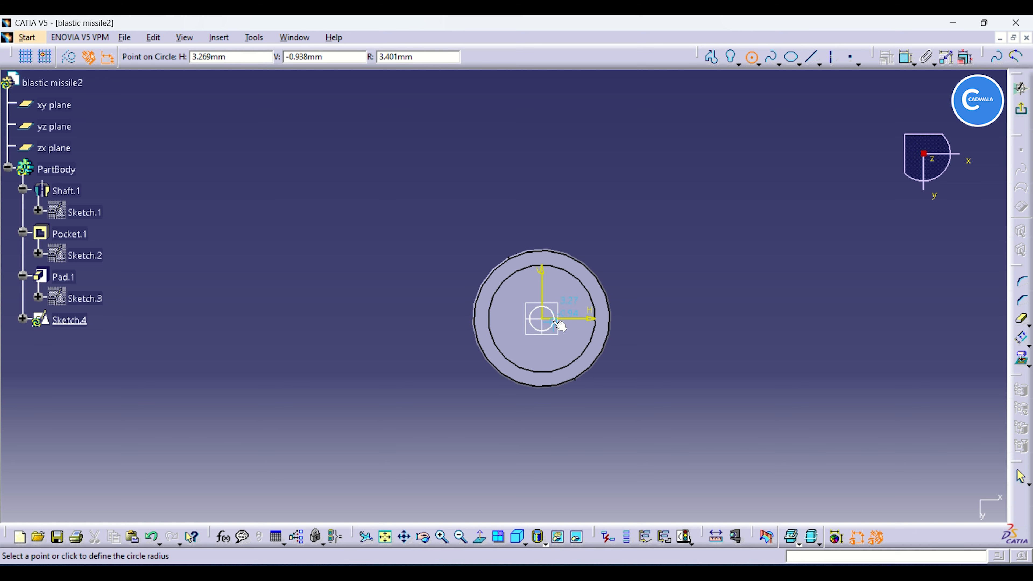
left_click(554, 316)
Step: Dimension the small circle's diameter, set it to 6 mm and exit the sketch
left_click(886, 57)
left_click(693, 249)
double_click(693, 249)
type("6")
left_click(765, 279)
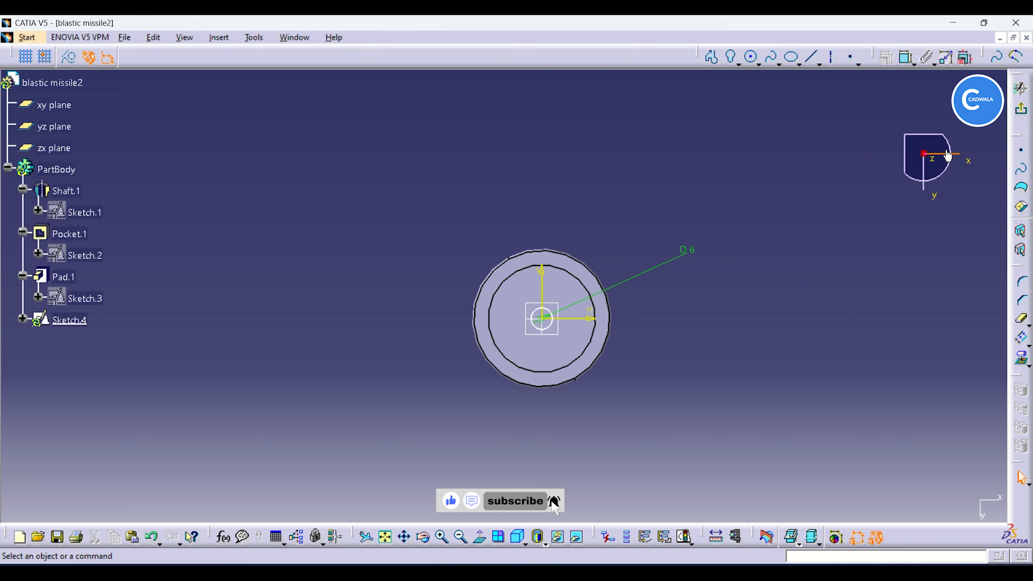
left_click(1021, 88)
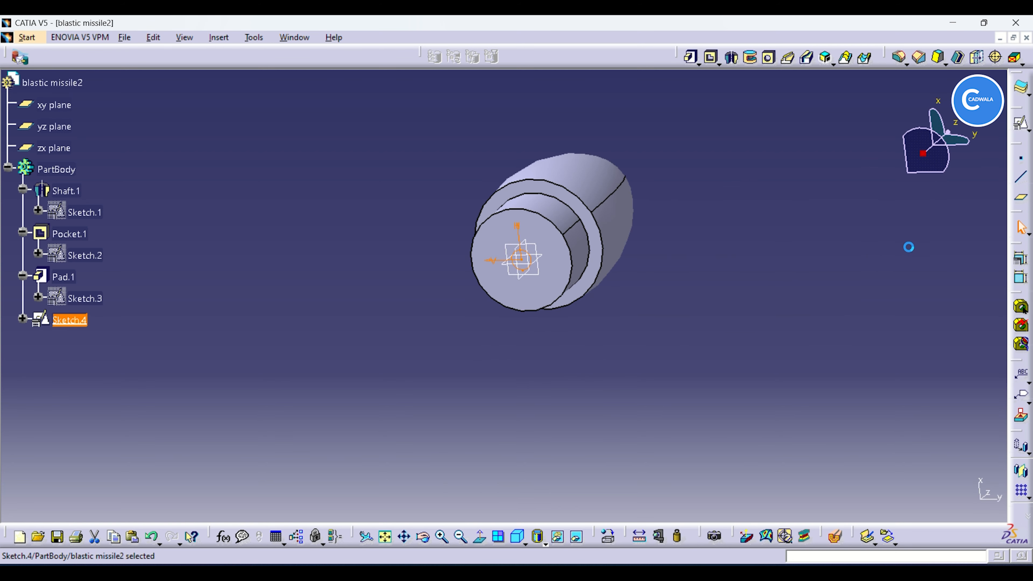
Step: Cut a 6 mm deep Pocket through the end cap from the 6 mm circle
left_click(423, 537)
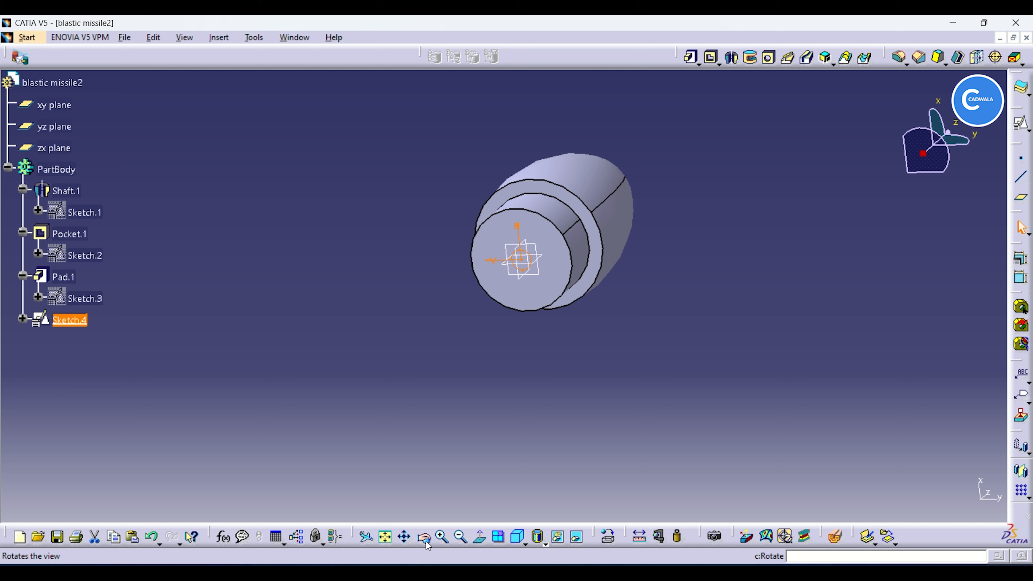
left_click_drag(454, 397, 710, 321)
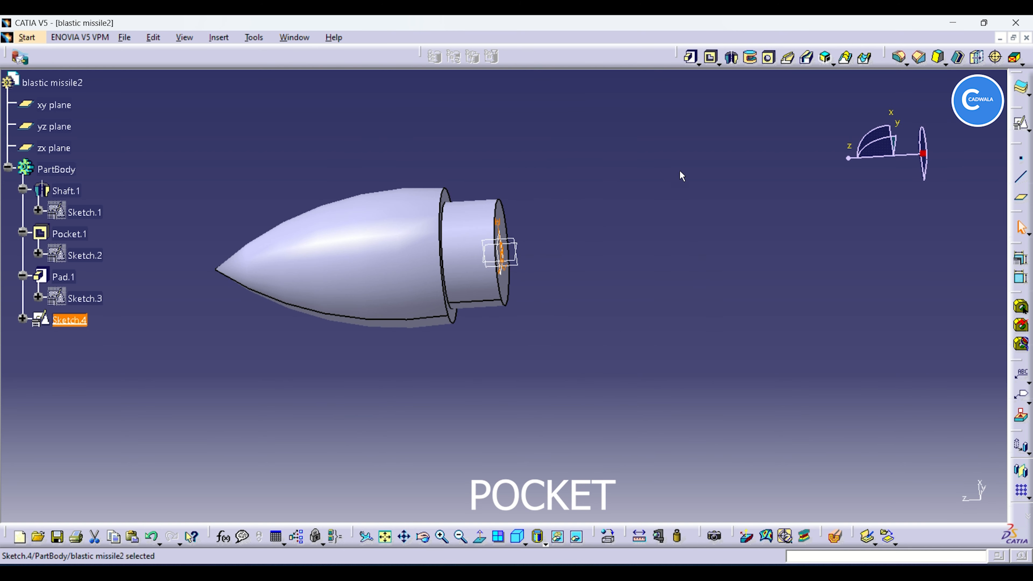
left_click(711, 57)
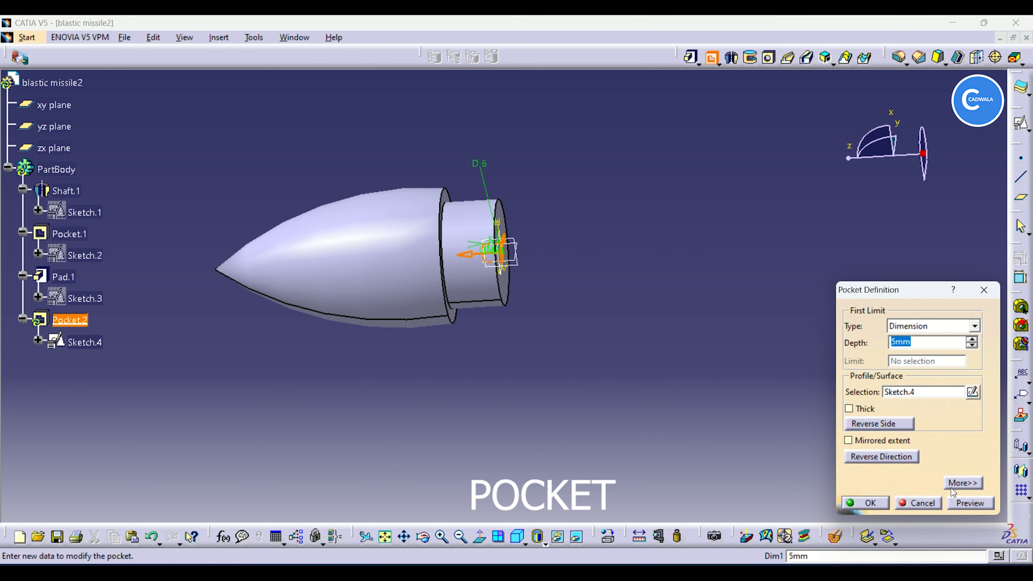
left_click(918, 343)
left_click_drag(918, 343, 880, 342)
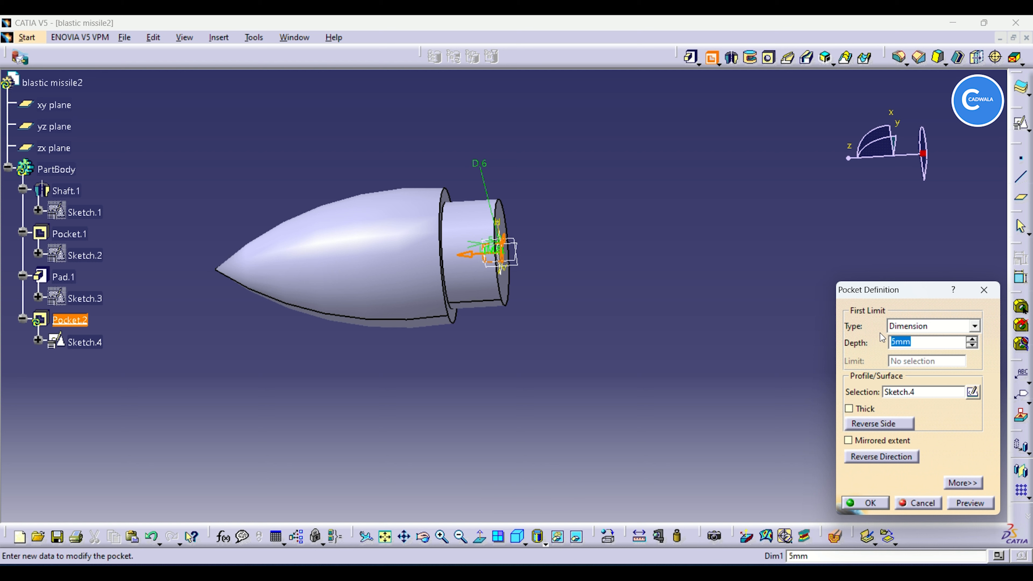
type("6")
left_click(976, 503)
left_click(868, 504)
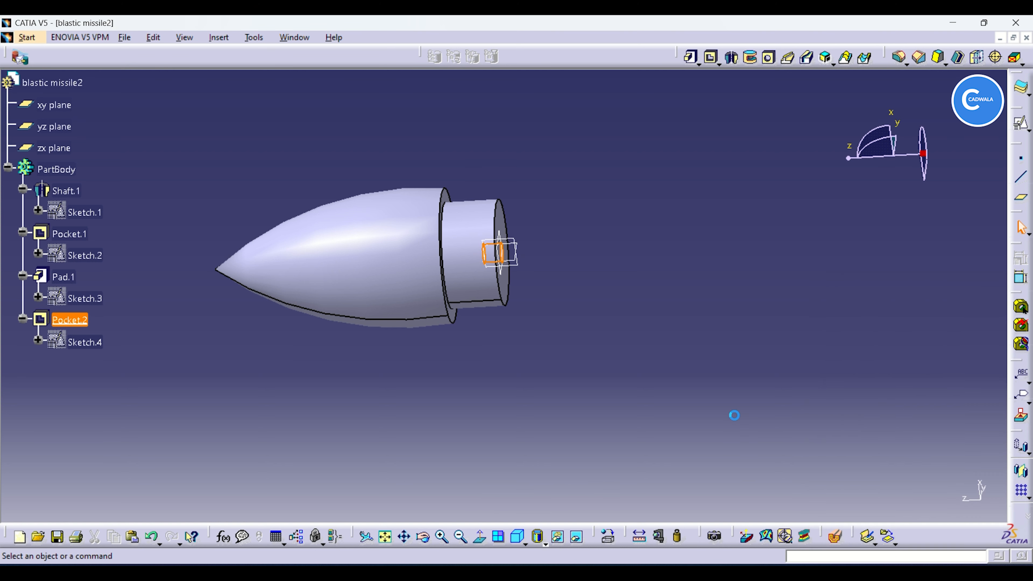
middle_click_drag(579, 300, 462, 464)
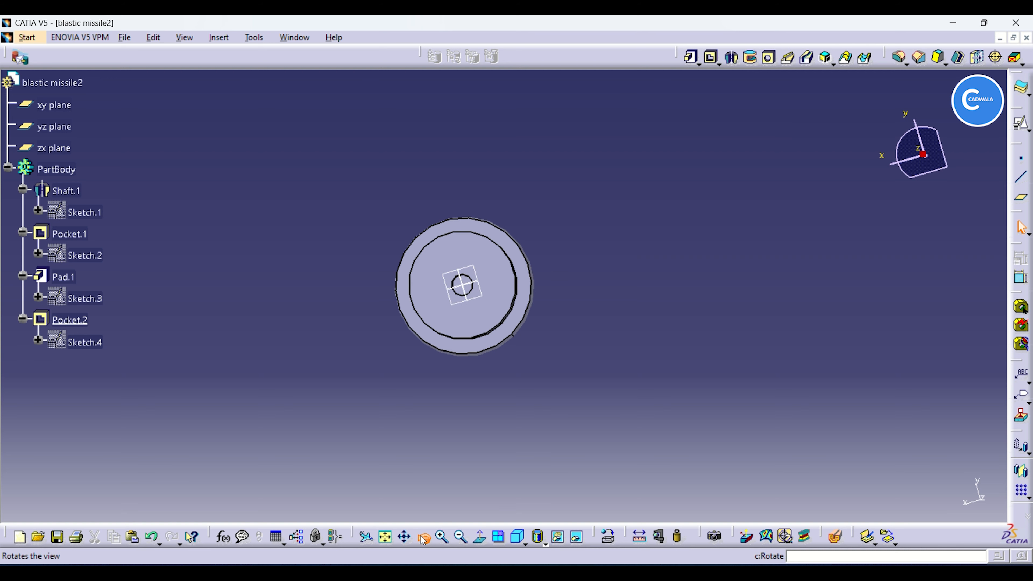
middle_click_drag(526, 342, 523, 478)
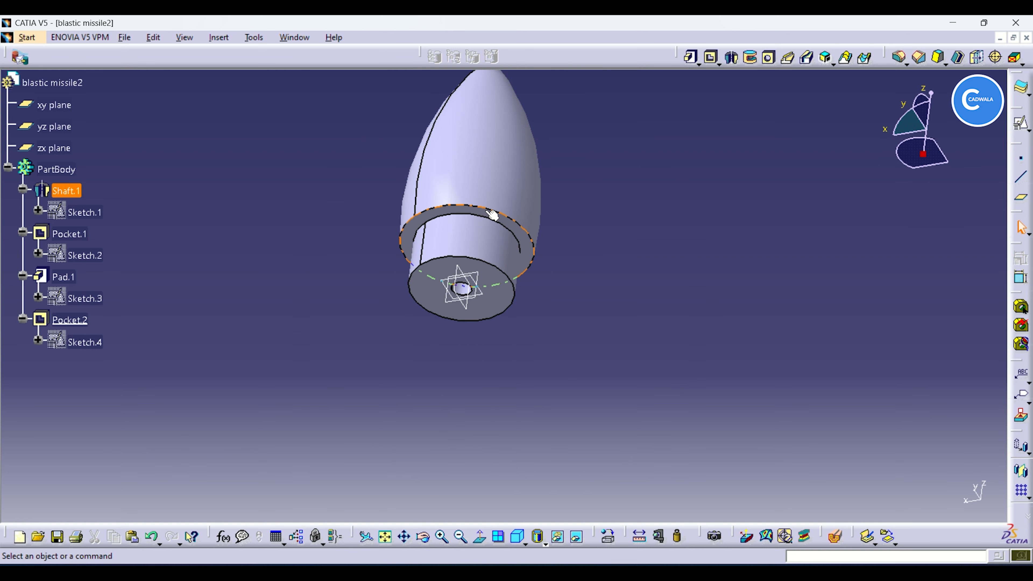
left_click(492, 214)
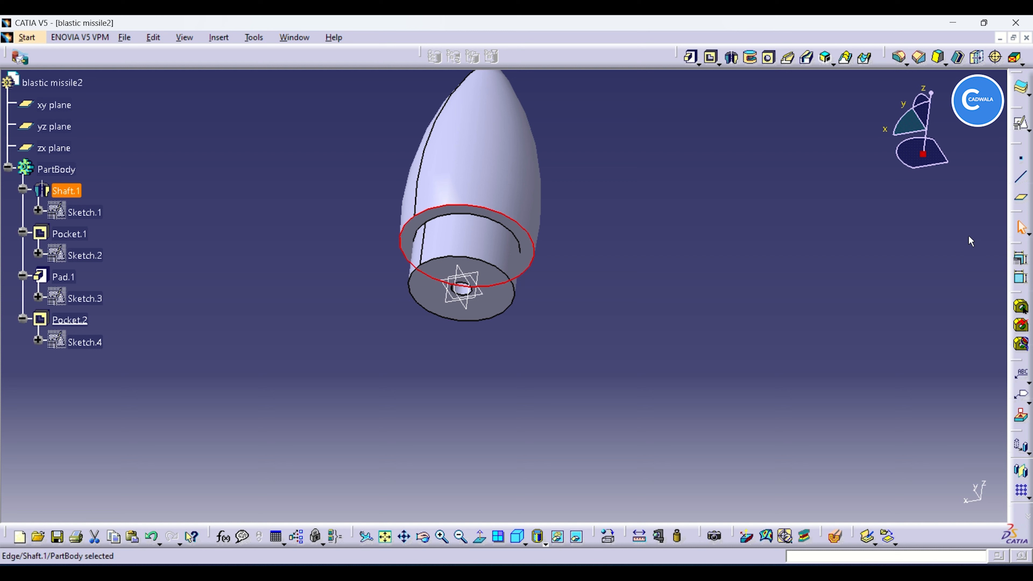
left_click(1022, 123)
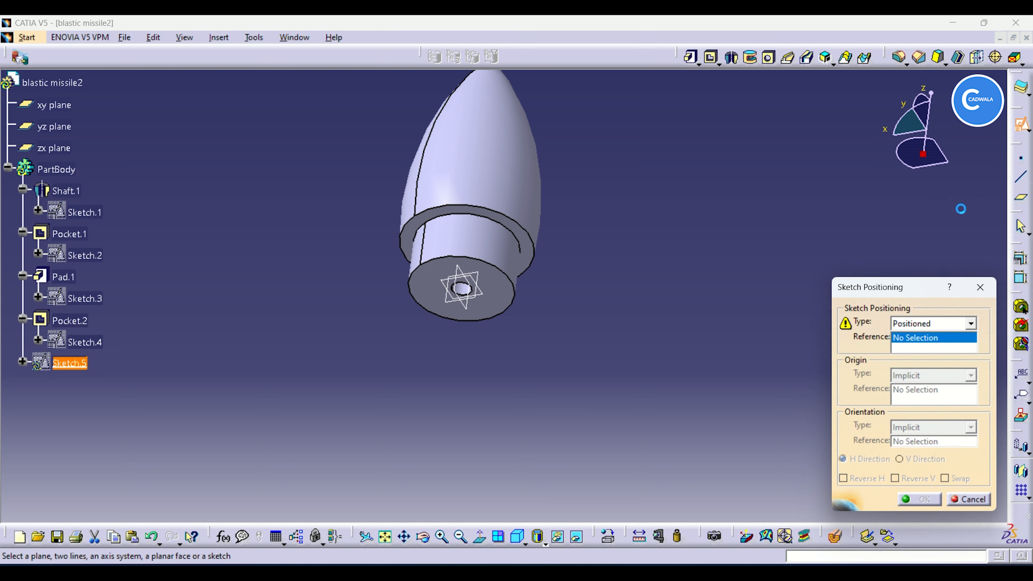
left_click(487, 298)
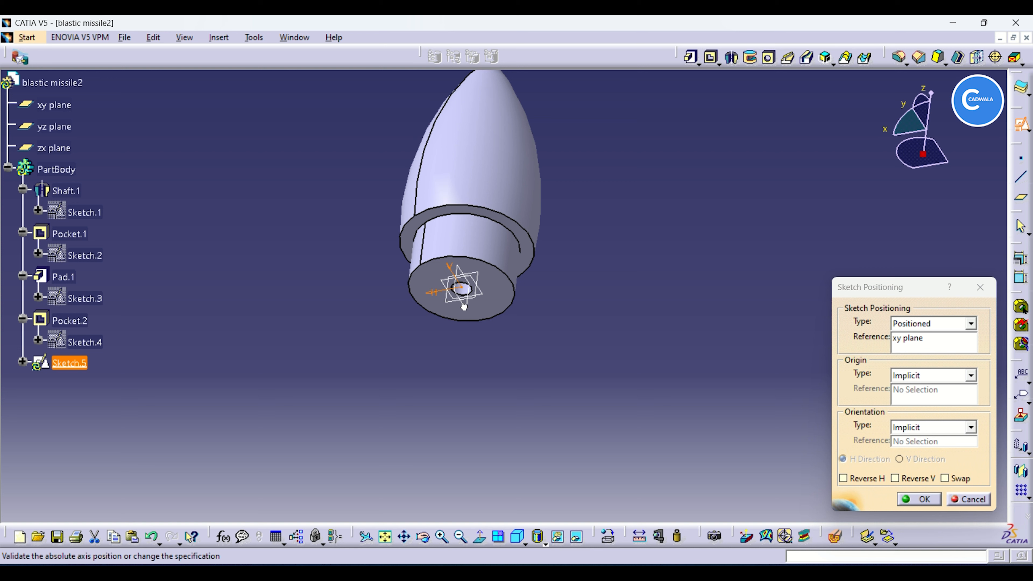
left_click(971, 499)
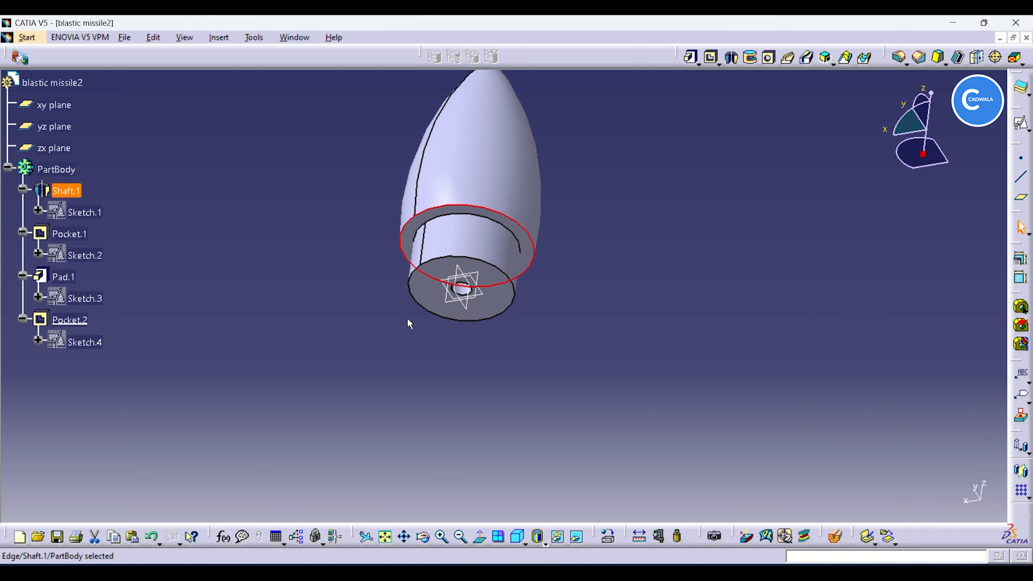
Step: Create a positioned sketch on the yz plane with implicit origin and orientation
left_click(471, 309)
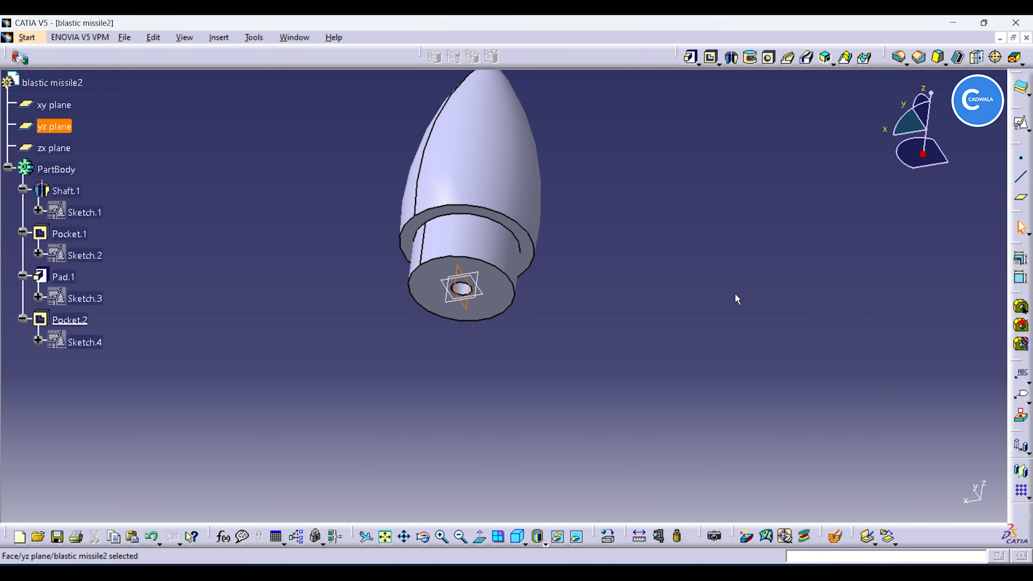
left_click(1021, 123)
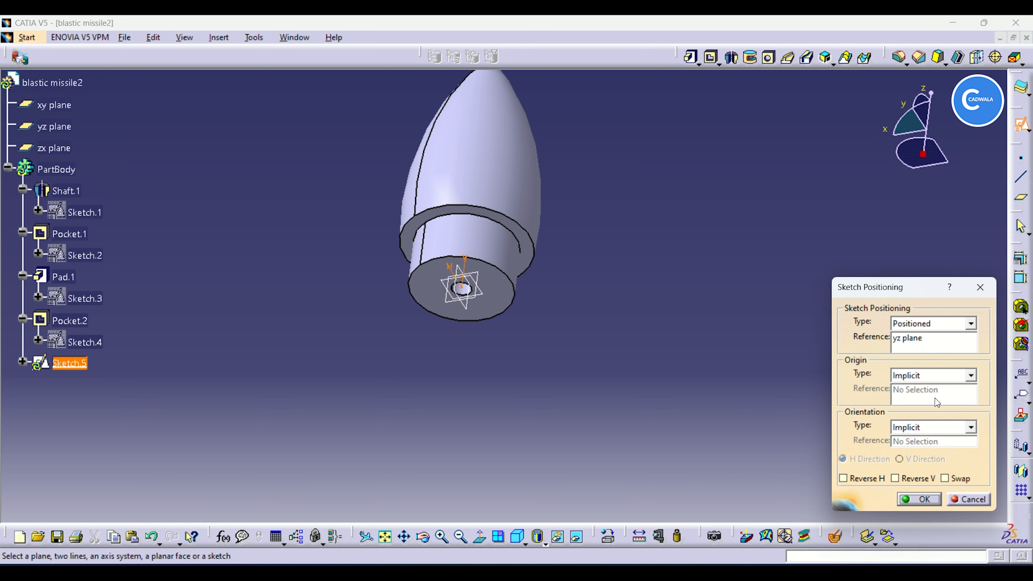
left_click(919, 500)
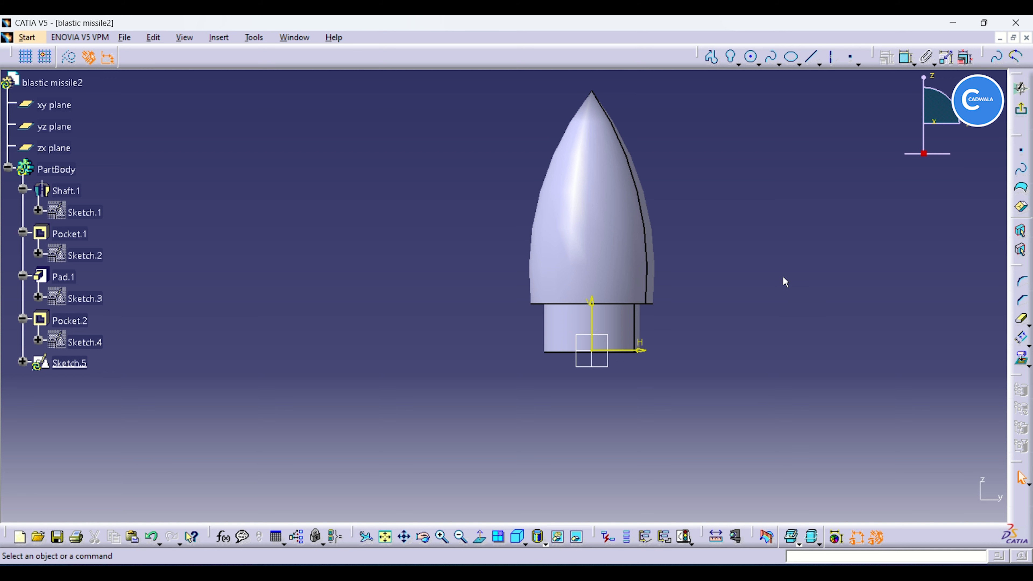
Step: Project the nose cone's outer shoulder edge onto the sketch plane with Project 3D Elements
mouse_move(779, 276)
middle_mouse_down()
mouse_move(690, 275)
mouse_move(642, 300)
mouse_move(641, 339)
mouse_move(630, 331)
mouse_move(649, 273)
middle_mouse_up()
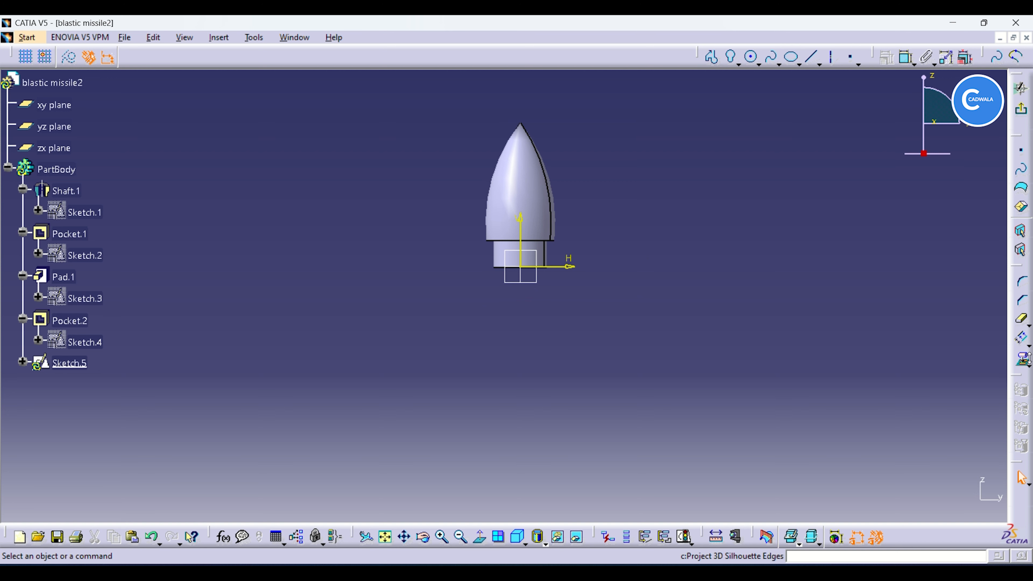
left_click(1028, 358)
left_click(984, 367)
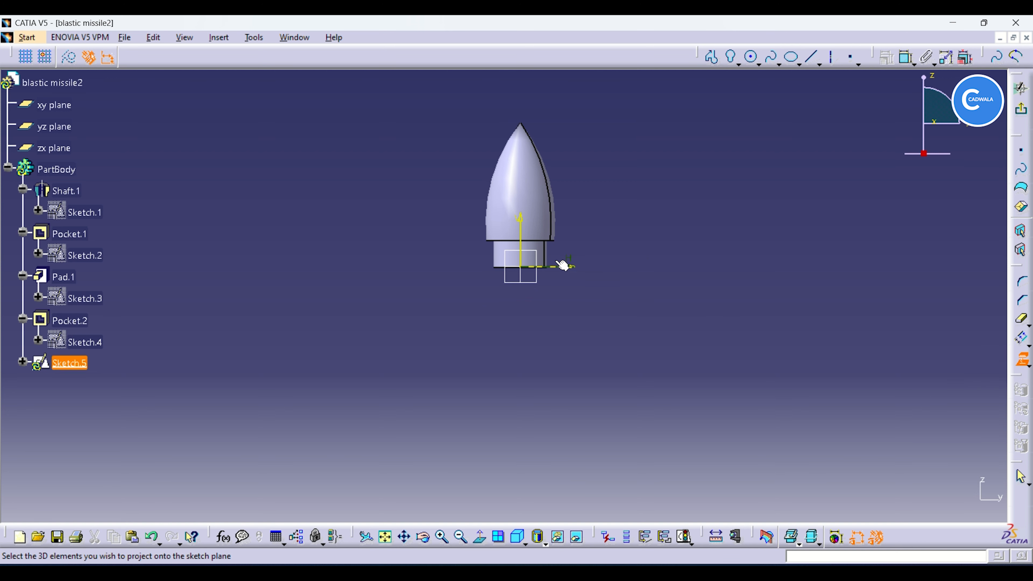
left_click(539, 244)
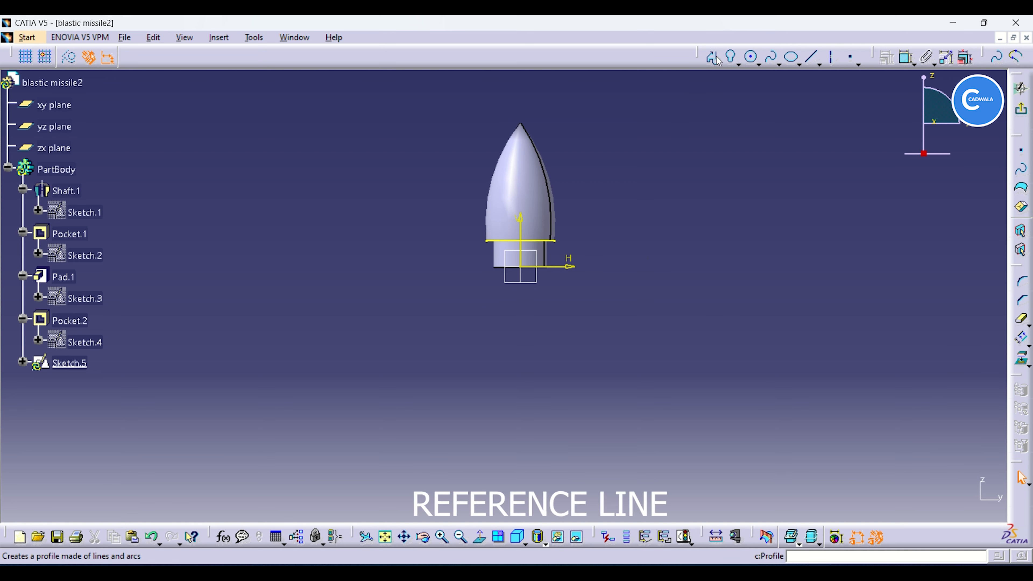
Step: Draw a vertical axis line from the middle of the projected shoulder edge down to well below the nose cone's base
left_click(816, 58)
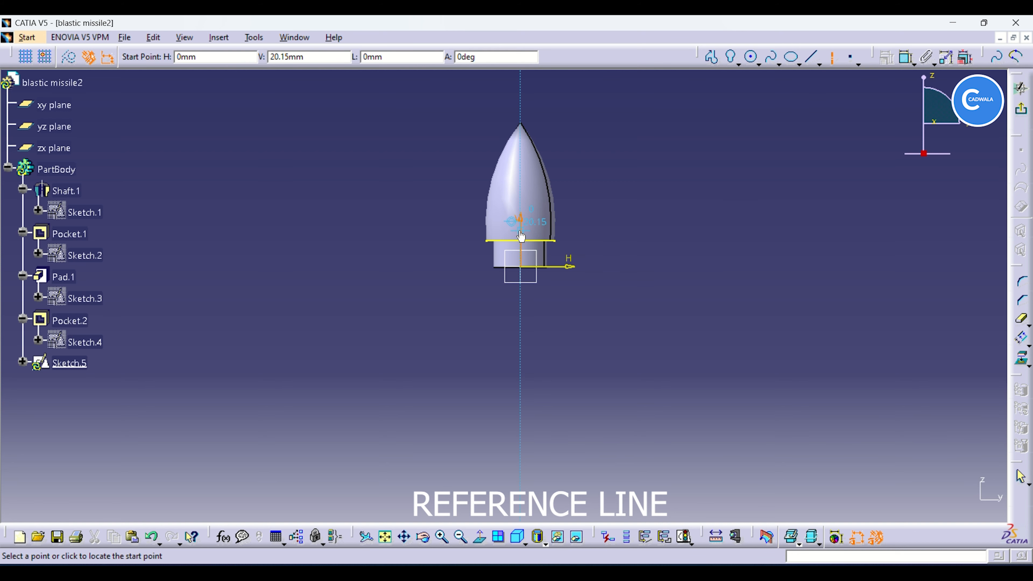
left_click(522, 244)
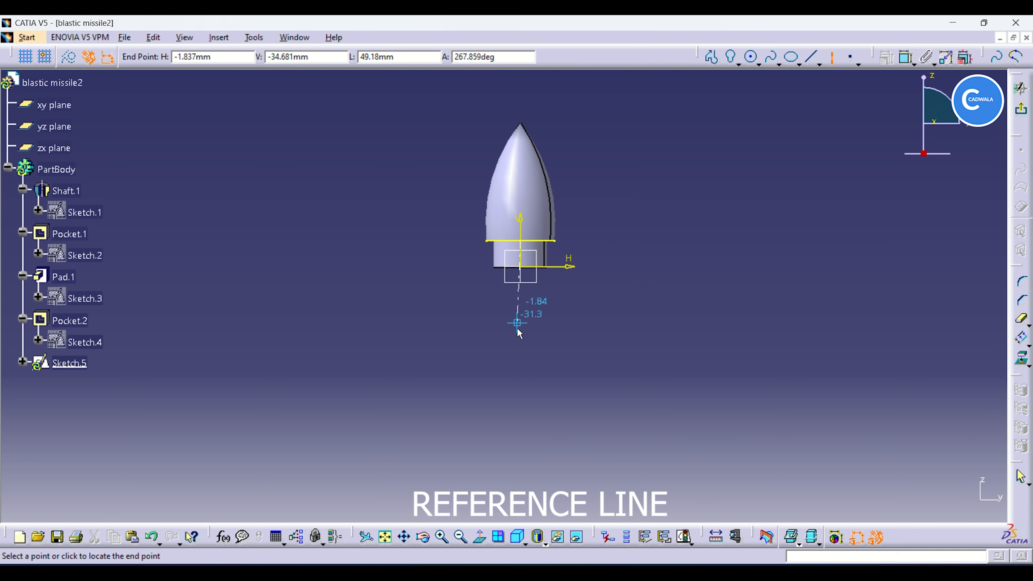
left_click(519, 456)
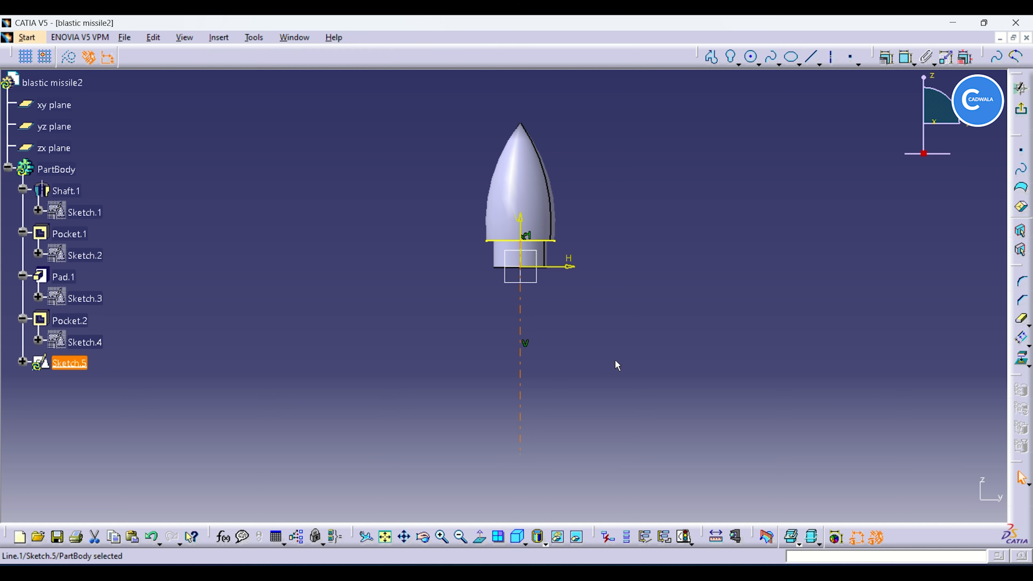
Step: Draw a stepped profile from the shoulder edge's outer end: about 92 mm down, 6.5 mm inward, 15 mm down, and across to the axis
left_click(712, 59)
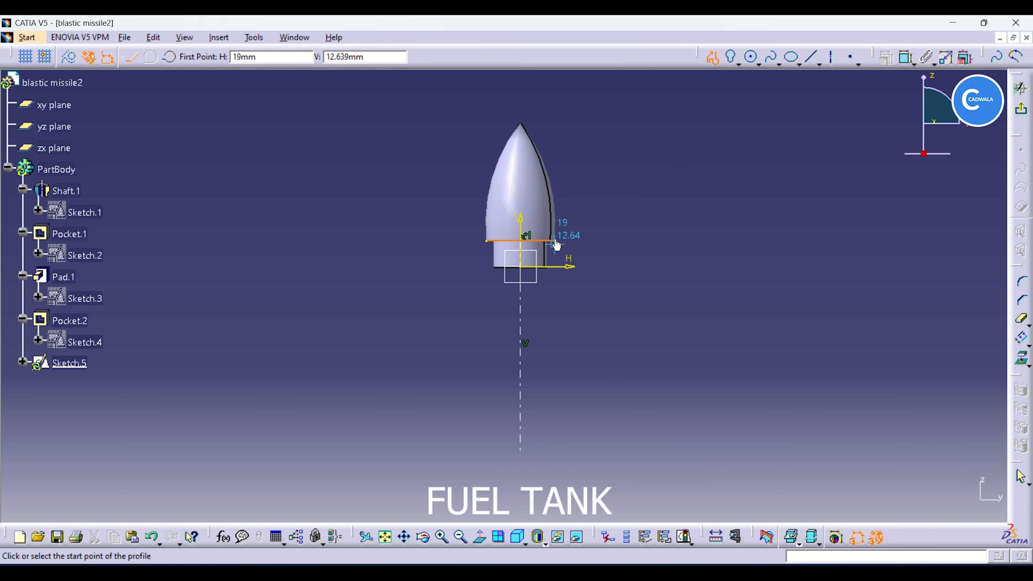
left_click(554, 241)
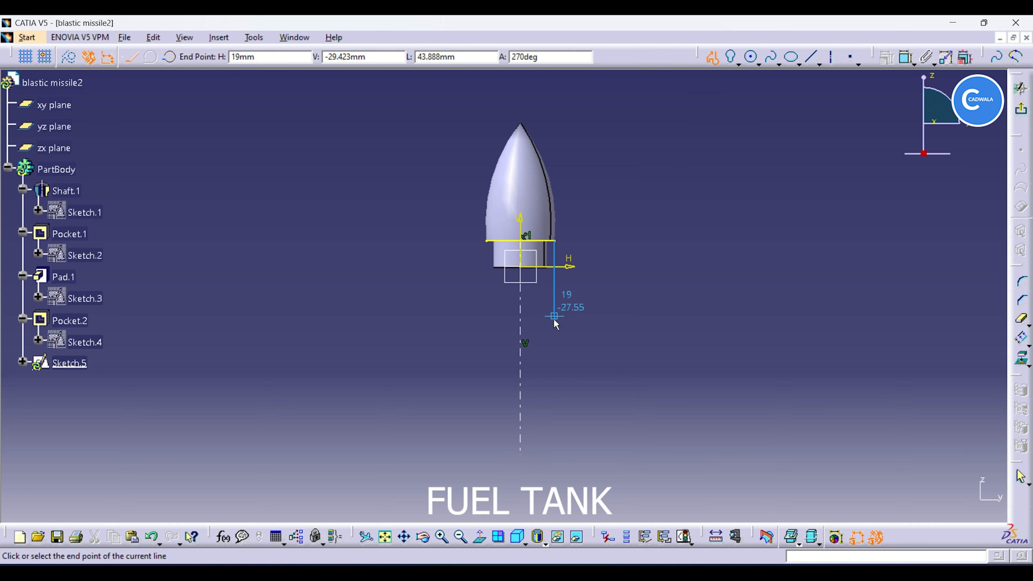
left_click(554, 404)
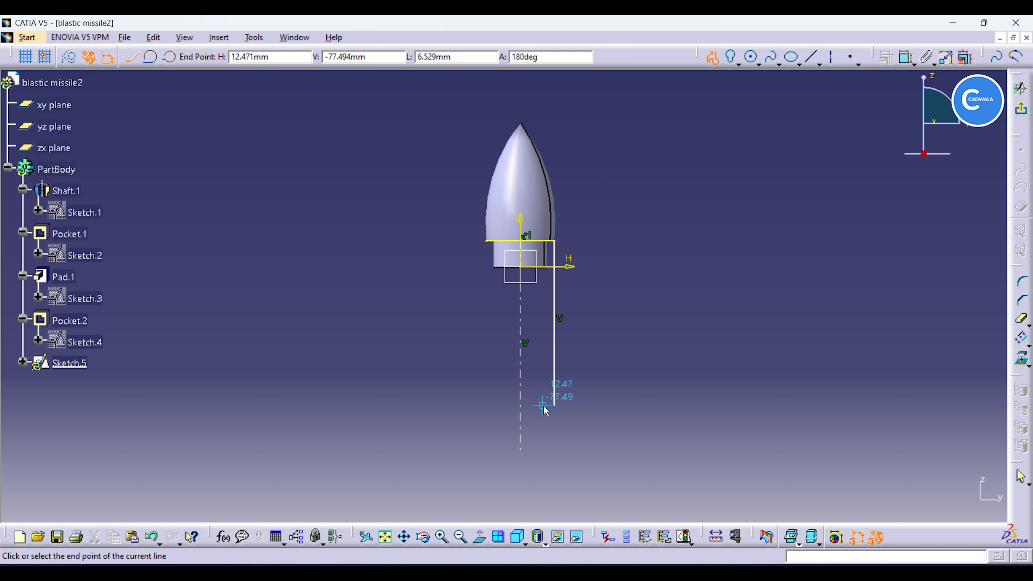
left_click(543, 405)
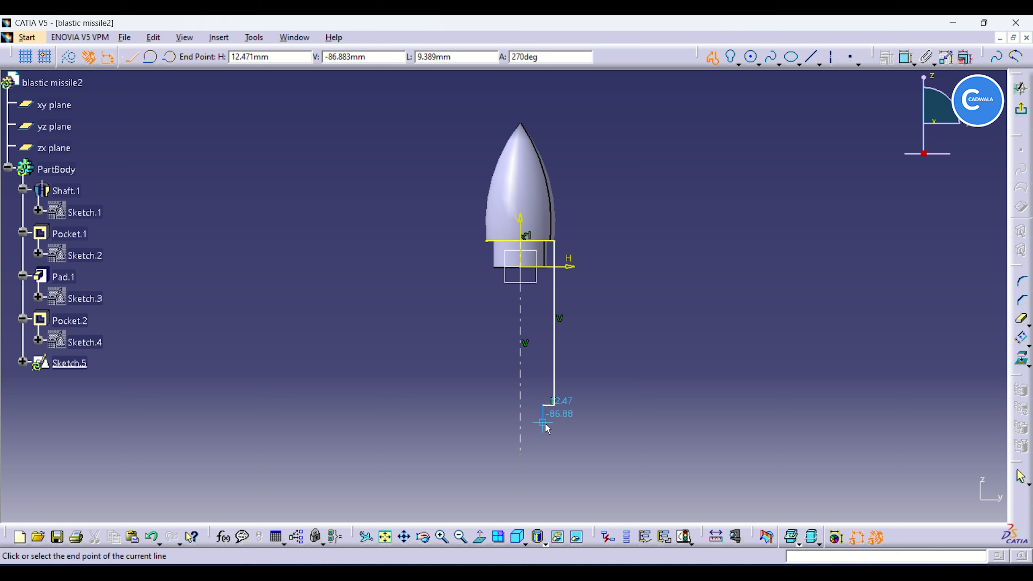
left_click(543, 433)
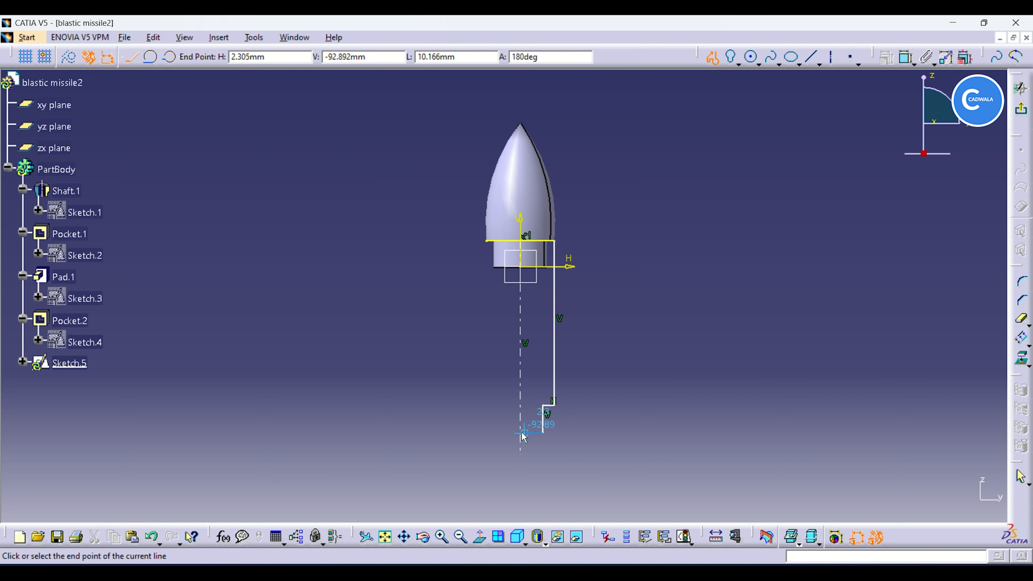
left_click(520, 433)
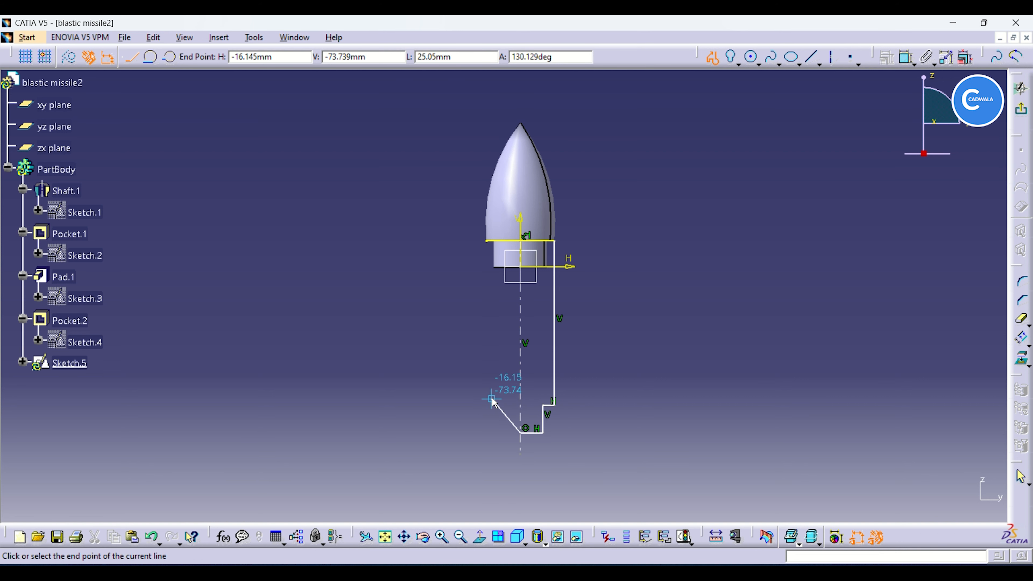
key("Escape")
Step: Dimension the profile's long outer vertical line and set its length to 80 mm
left_click(906, 57)
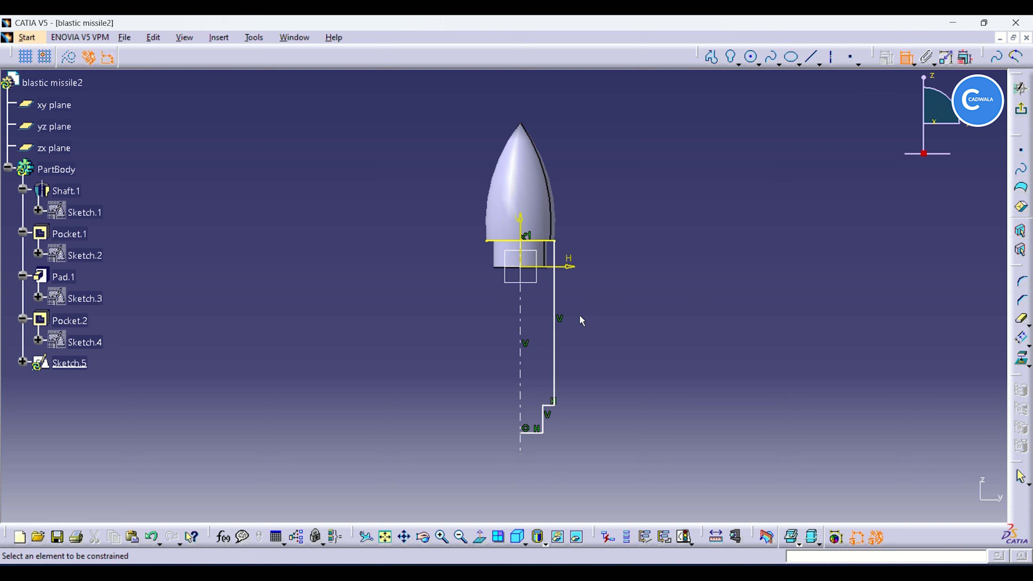
left_click(556, 349)
left_click(587, 339)
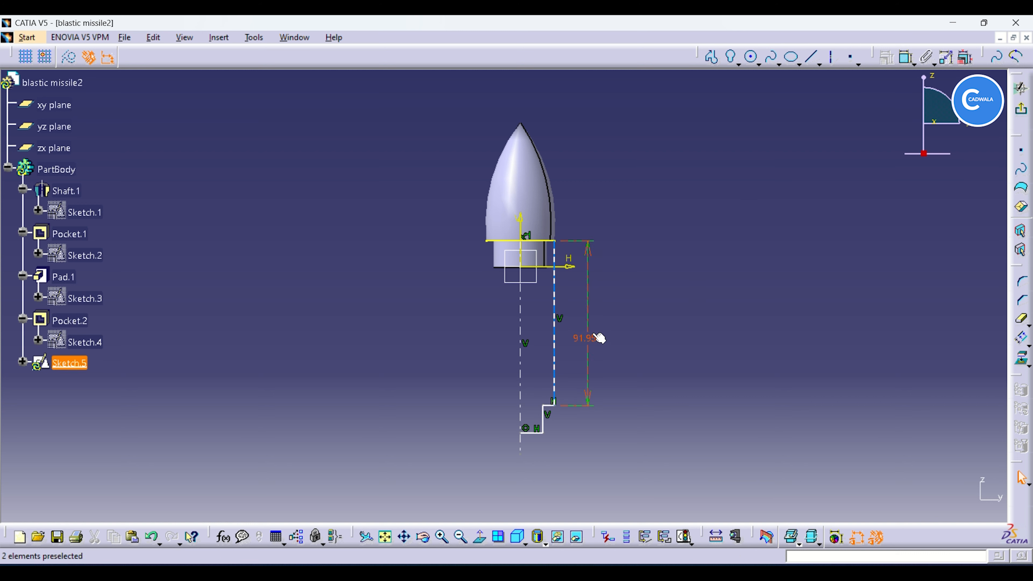
double_click(594, 342)
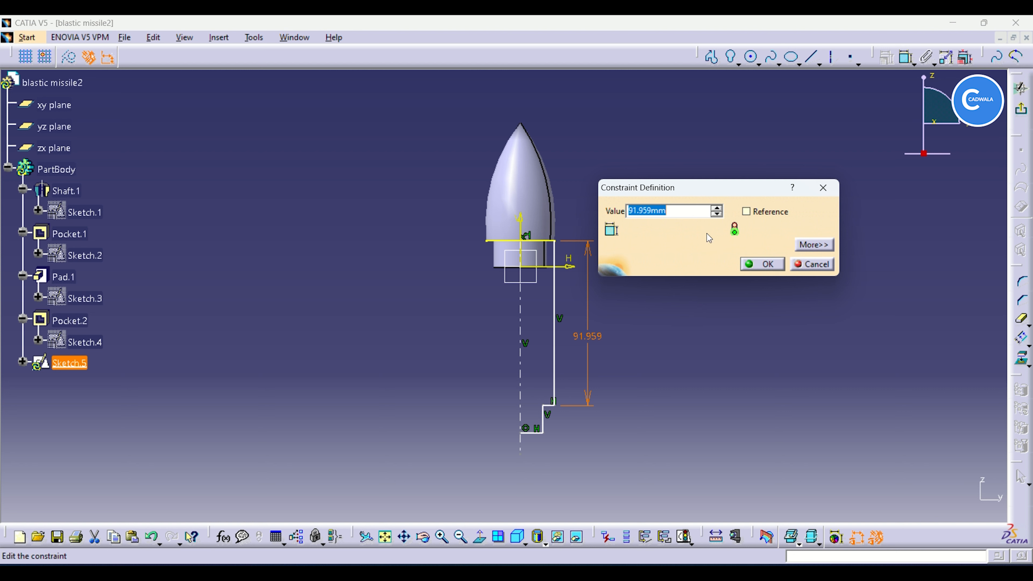
type("80")
left_click(760, 265)
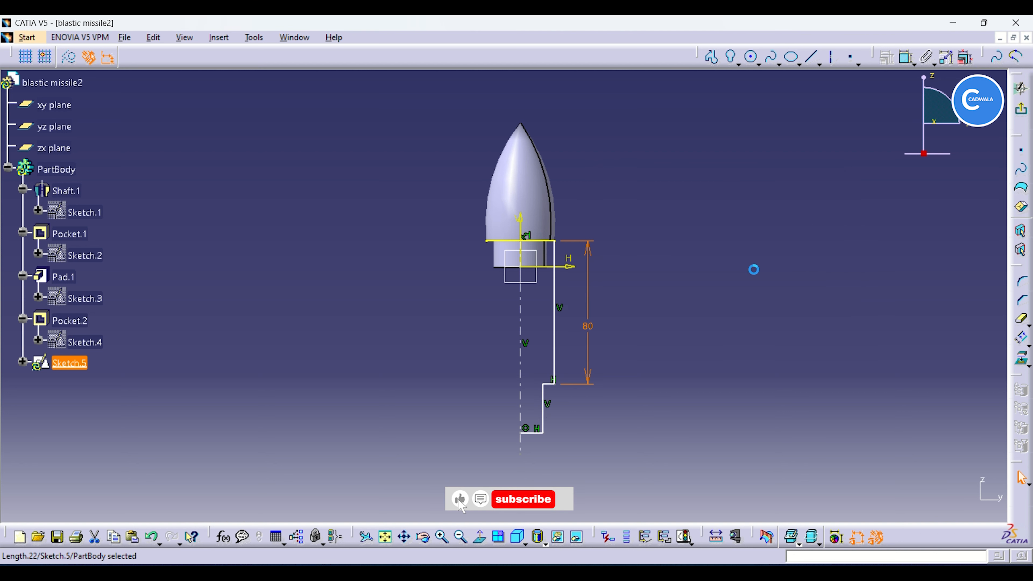
Step: Dimension the short vertical line of the lower neck and set its length to 15 mm
left_click(907, 57)
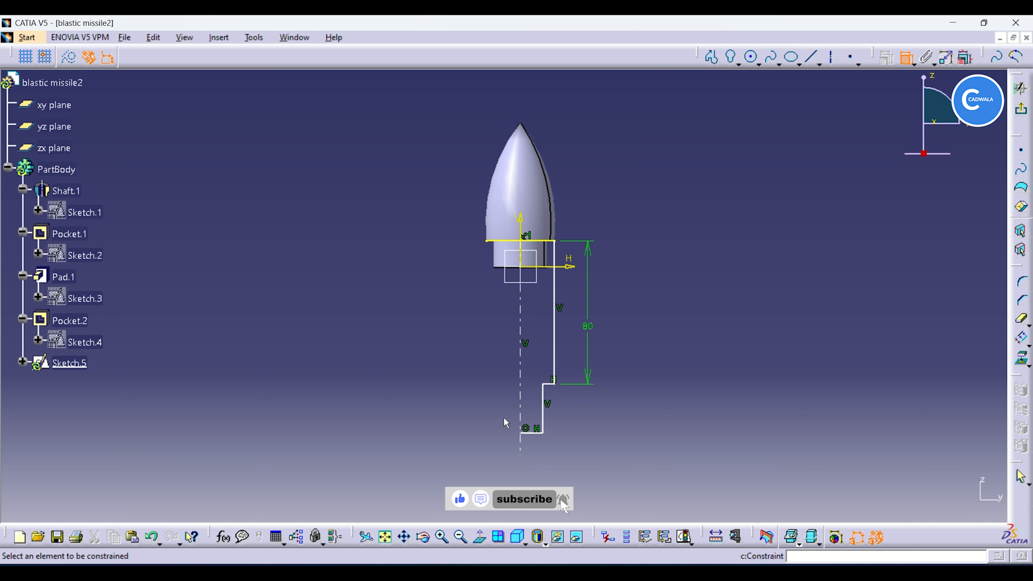
left_click(543, 409)
left_click(595, 415)
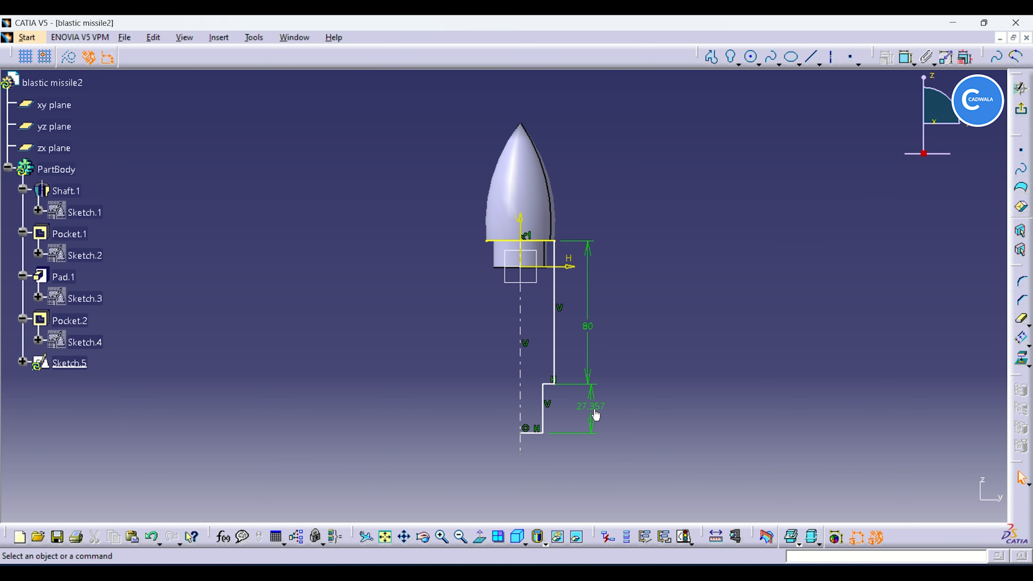
double_click(595, 415)
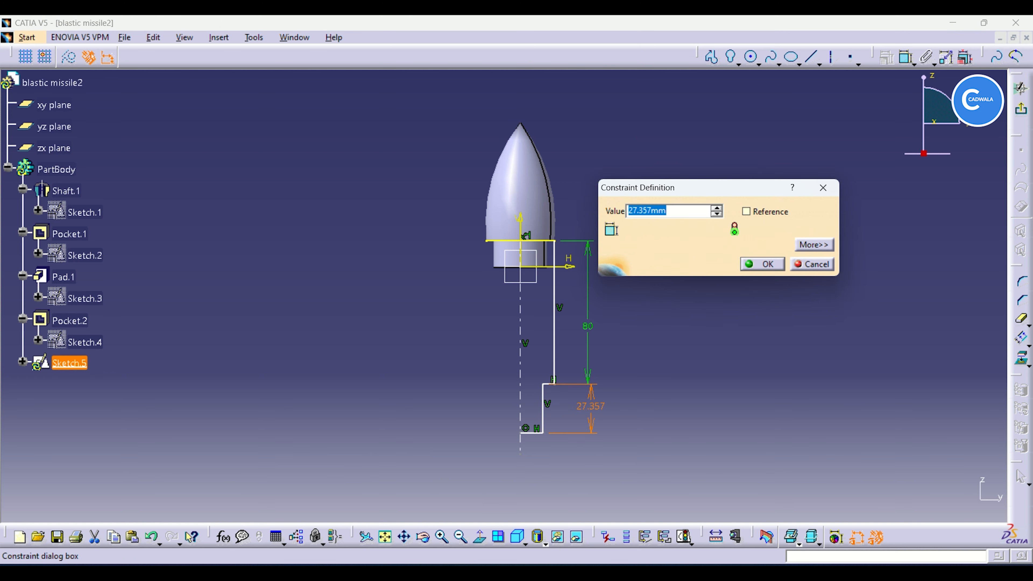
type("15")
left_click(755, 269)
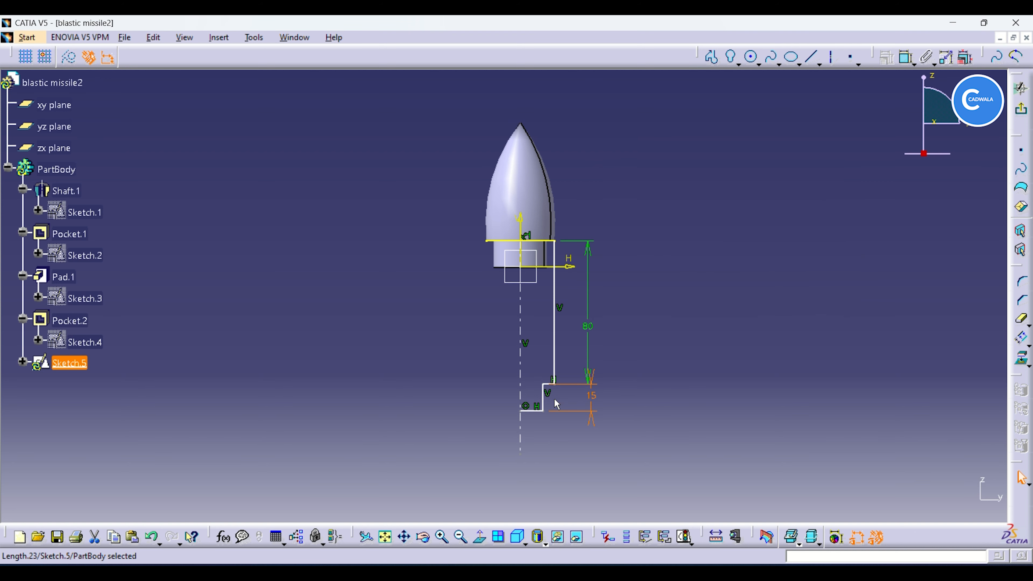
Step: Dimension the horizontal line closing the neck's base and set its length to 15 mm
left_click(906, 58)
left_click(533, 411)
left_click(535, 446)
double_click(536, 444)
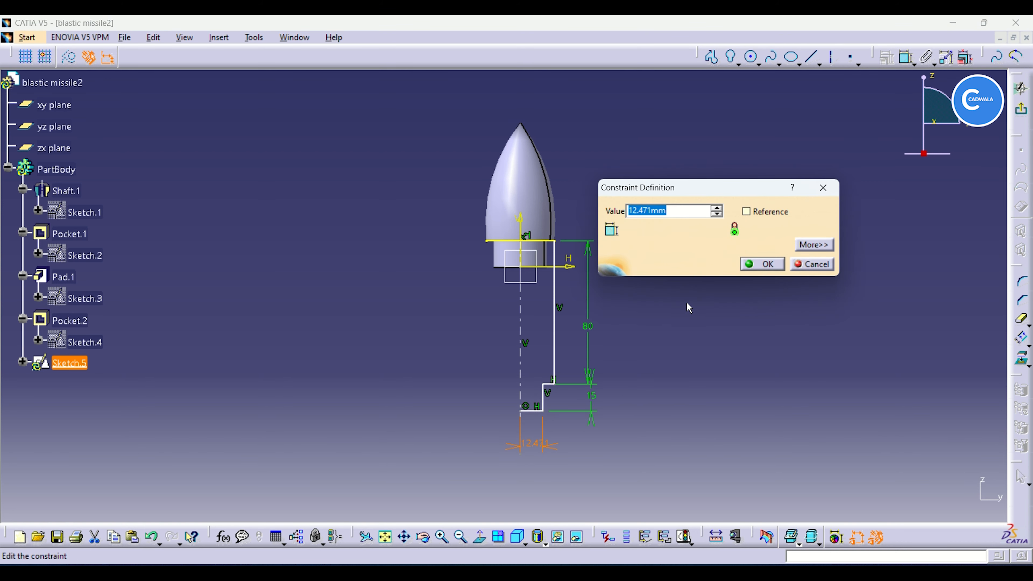
type("15")
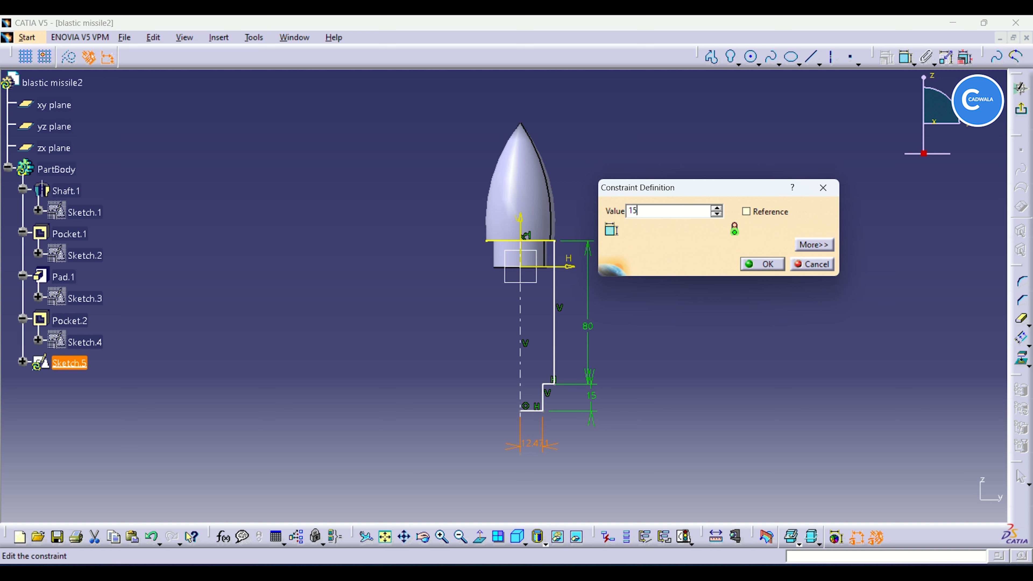
left_click(754, 264)
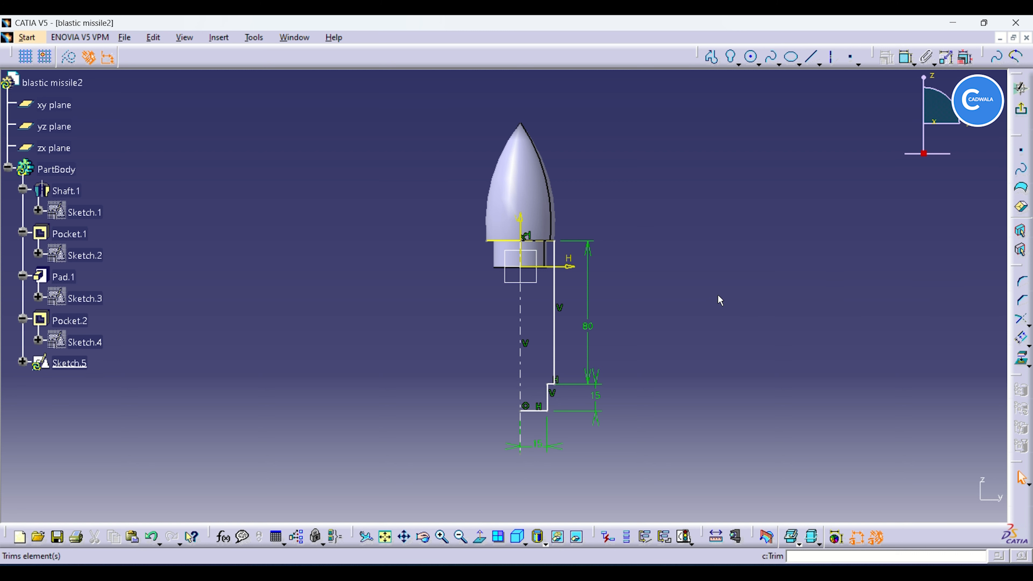
Step: Undo the last trim and trim the projected shoulder edge back to the vertical axis, keeping only the half that meets the profile
key("ctrl+z")
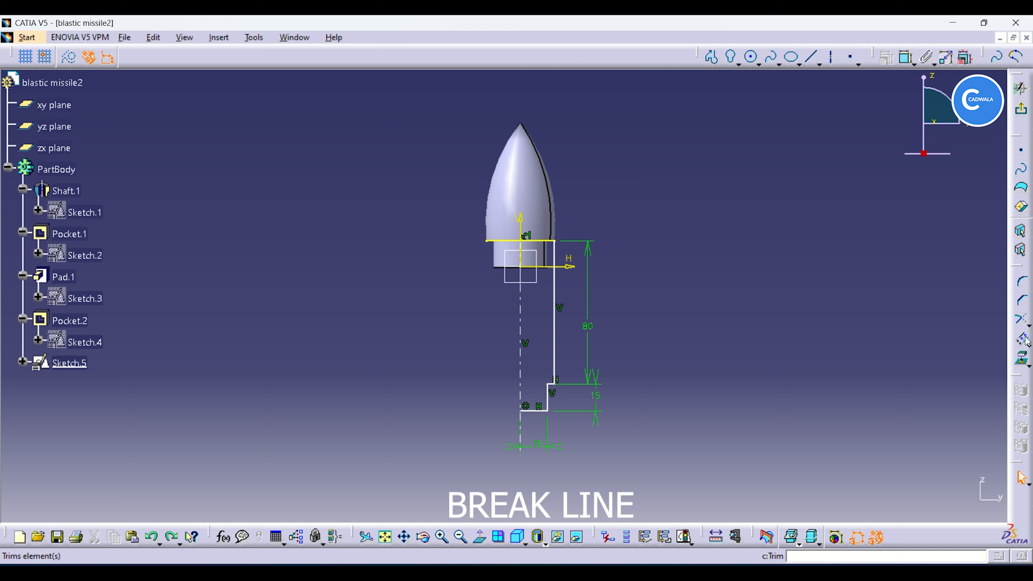
left_click(1022, 320)
left_click(550, 242)
left_click(493, 242)
left_click(574, 328)
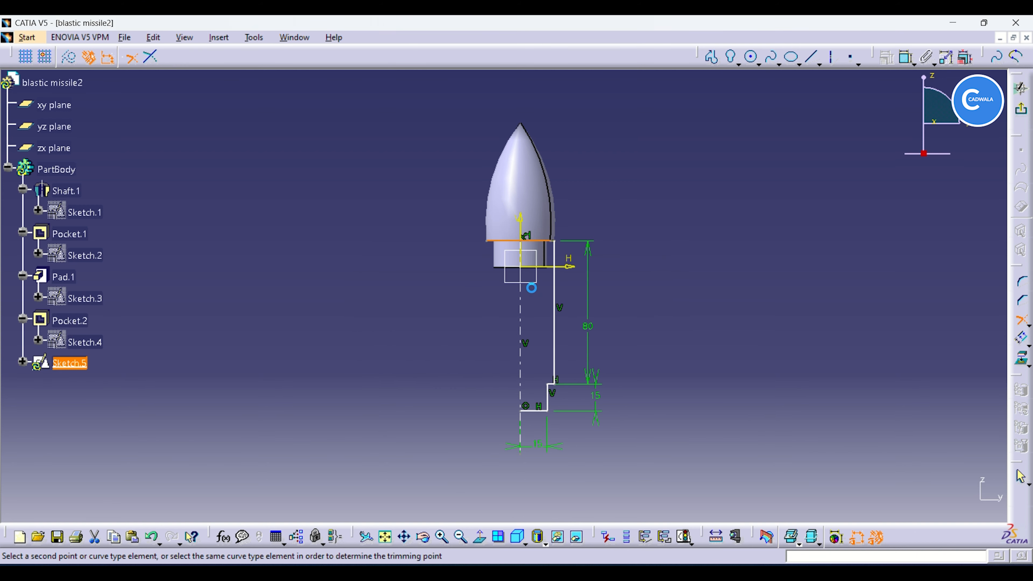
left_click(527, 244)
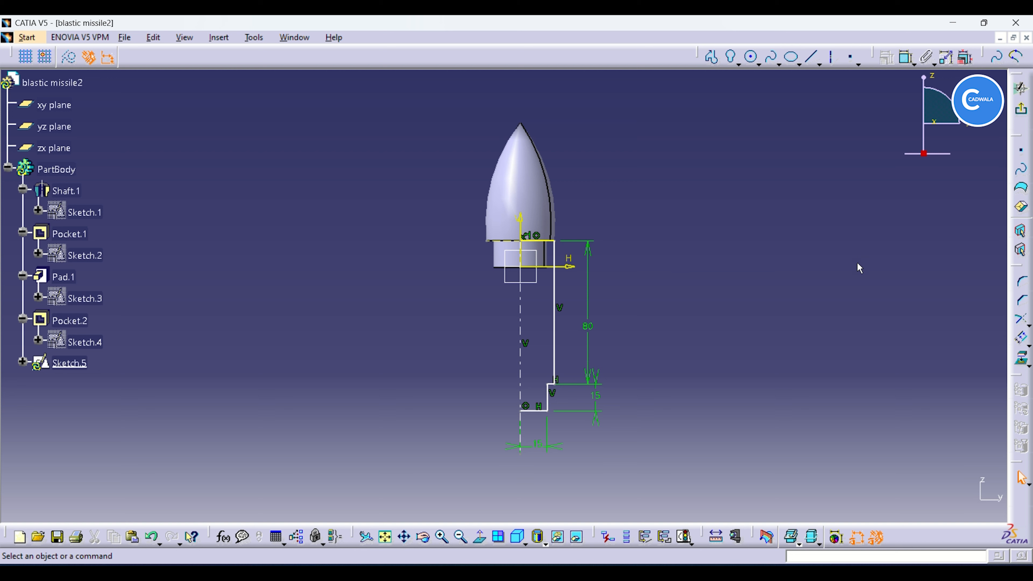
Step: Exit the sketch and revolve the fuel tank profile 360 degrees about the sketch axis with Shaft
left_click(1021, 87)
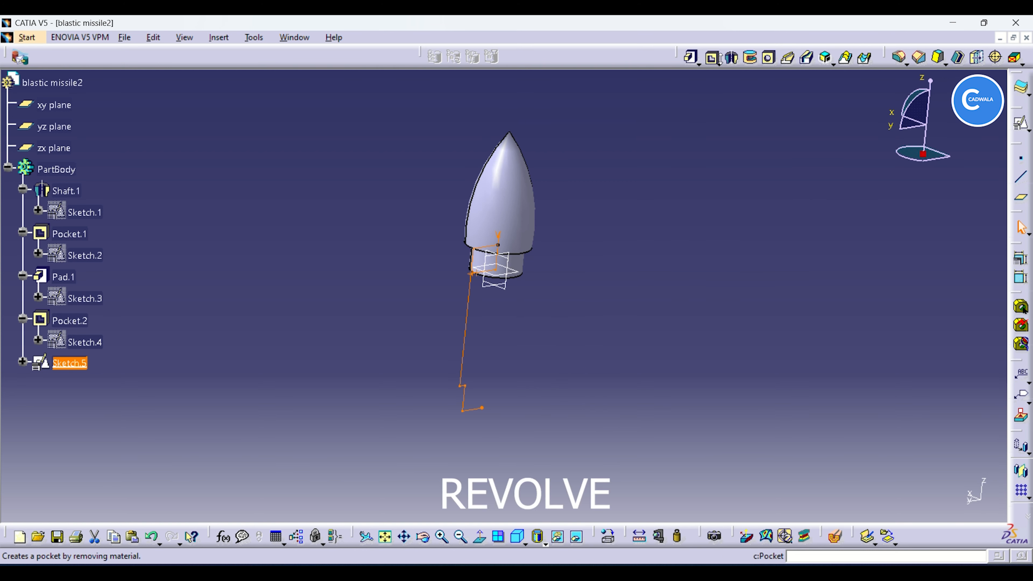
left_click(731, 58)
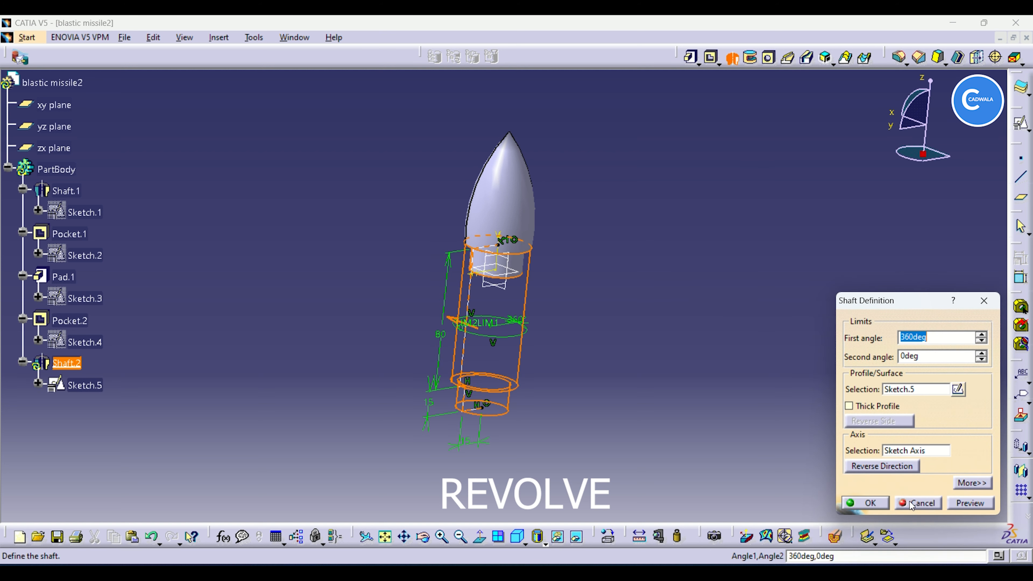
left_click(868, 504)
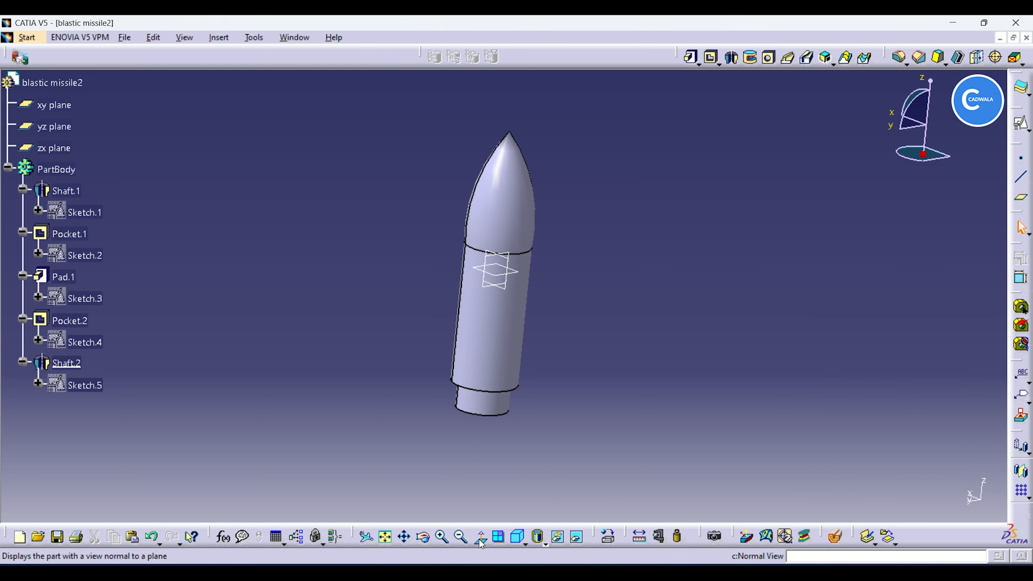
Step: Create a positioned sketch on the flat end face of the fuel tank's lower neck
left_click(425, 540)
mouse_move(488, 407)
left_mouse_down()
mouse_move(627, 325)
mouse_move(493, 247)
mouse_move(484, 160)
mouse_move(493, 127)
mouse_move(496, 401)
left_mouse_up()
left_click(502, 354)
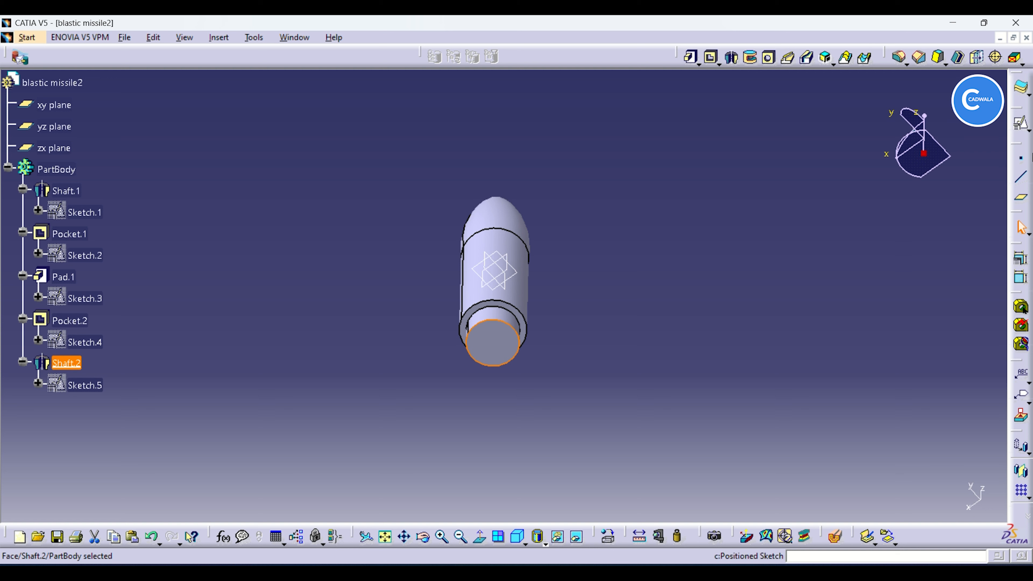
left_click(1021, 123)
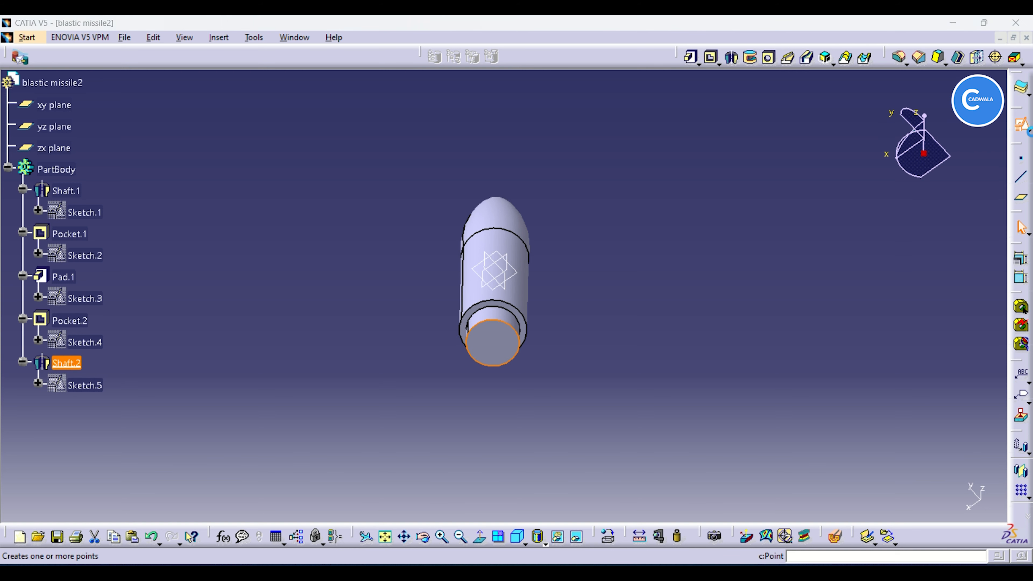
left_click(920, 502)
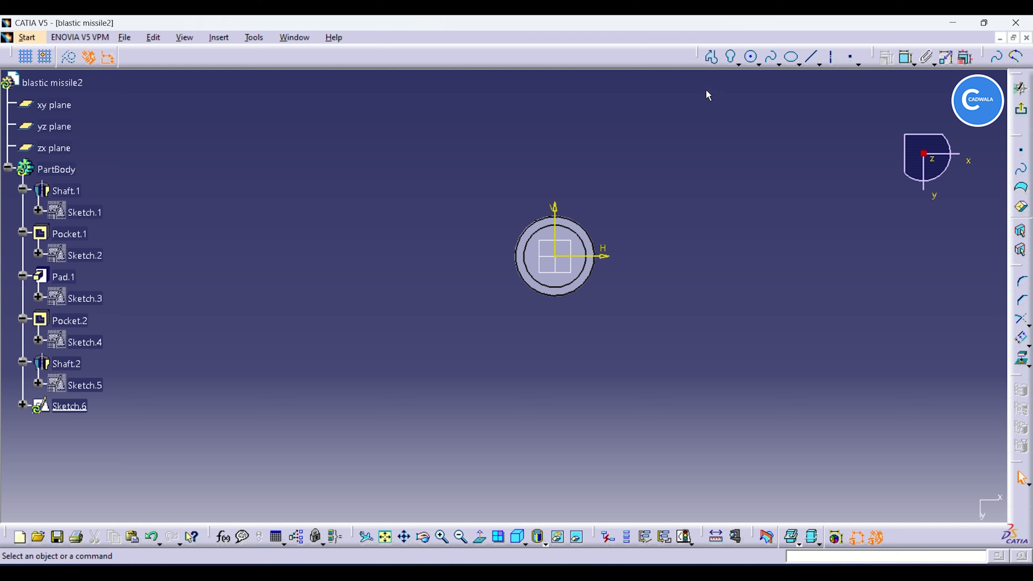
Step: Draw a circle about 22.5 mm in diameter centred on the sketch origin, inside the neck's end face
left_click(751, 60)
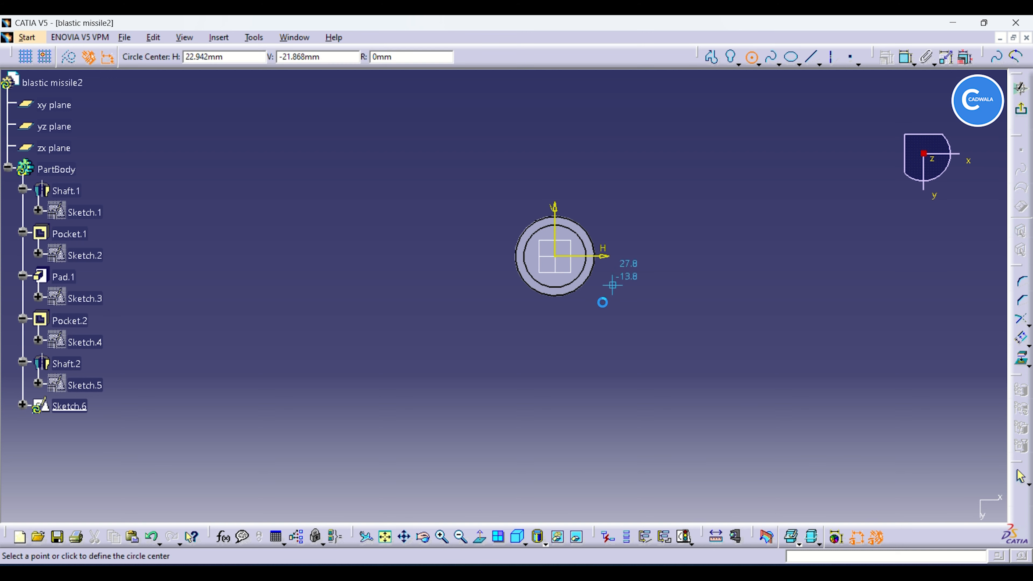
left_click(556, 259)
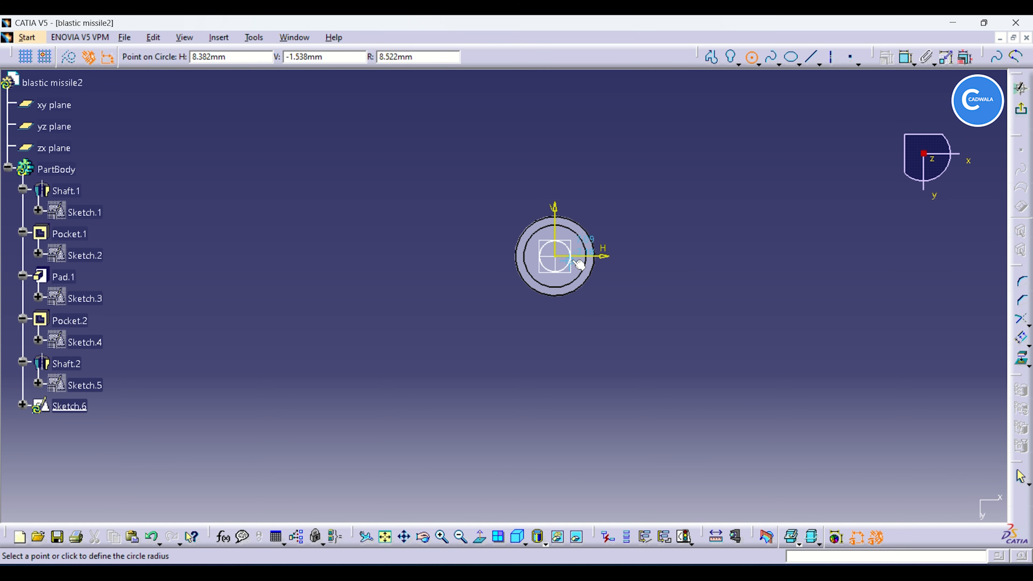
left_click(579, 265)
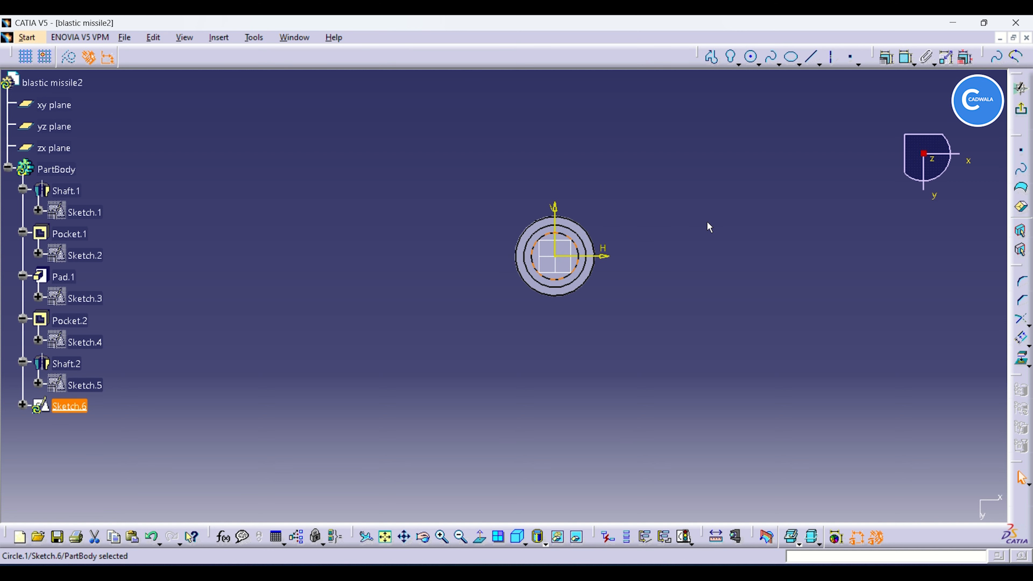
Step: Dimension the circle, set its diameter to 25 mm, and exit the sketch
left_click(906, 57)
left_click(693, 225)
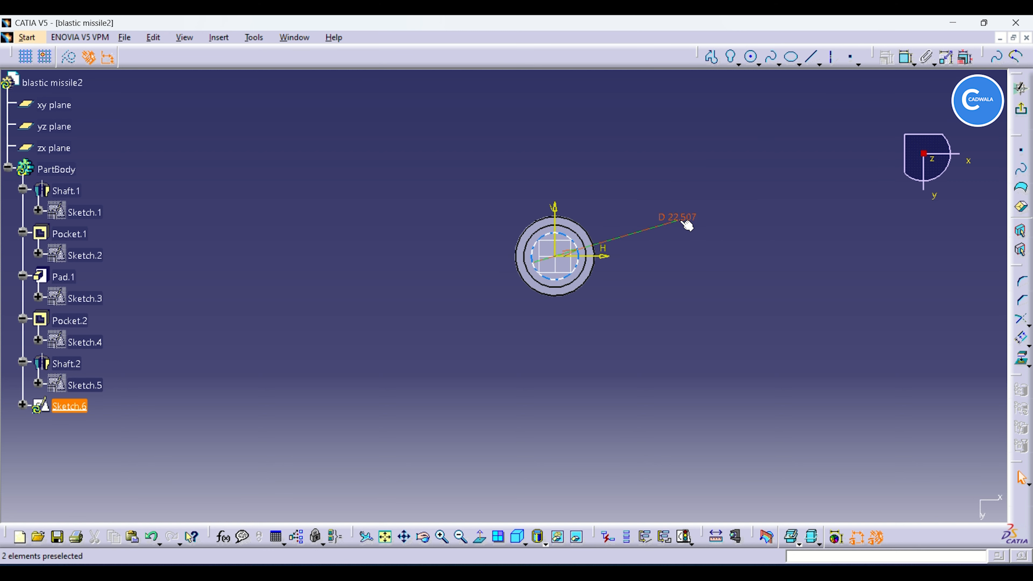
double_click(691, 220)
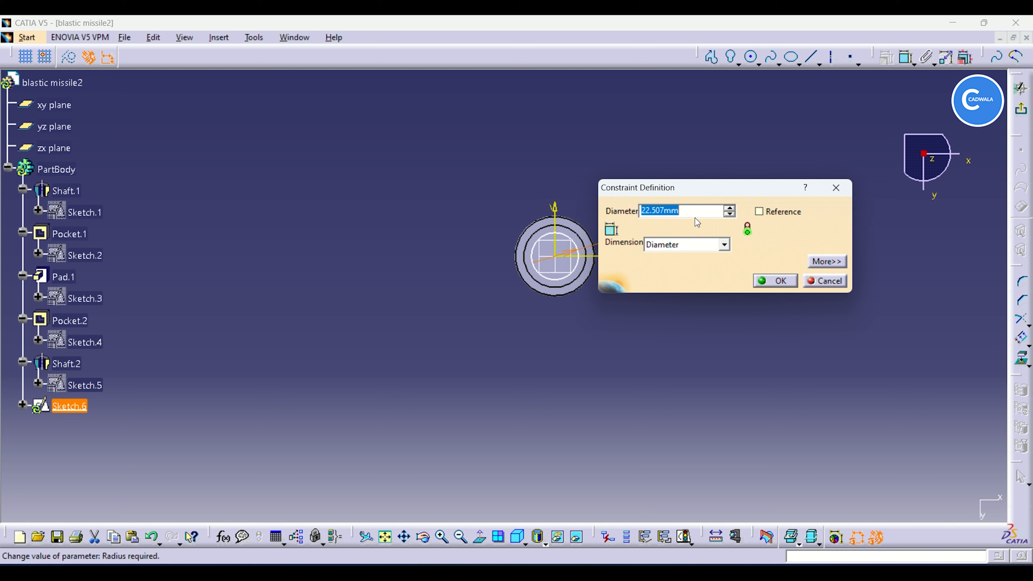
type("25")
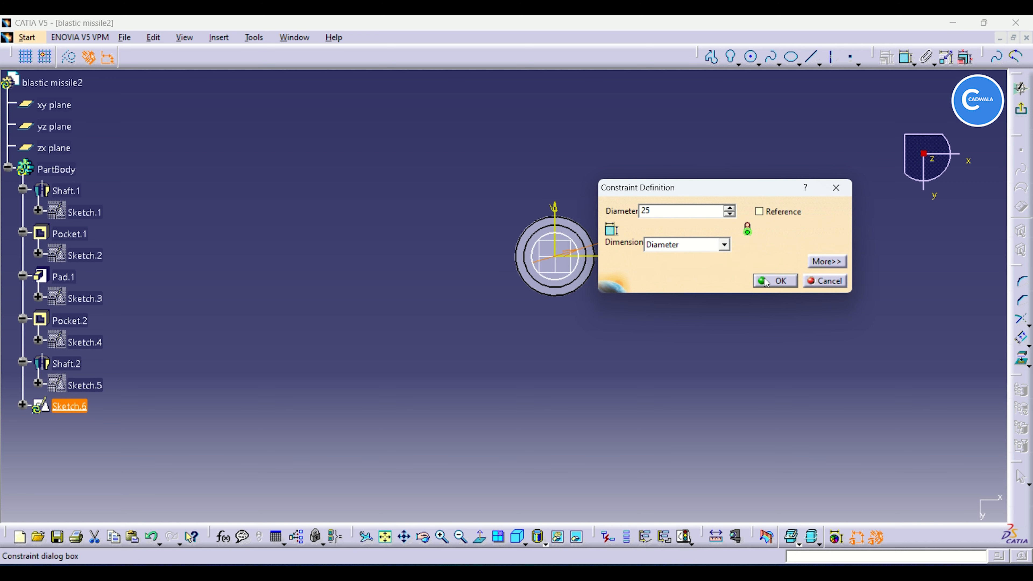
left_click(767, 282)
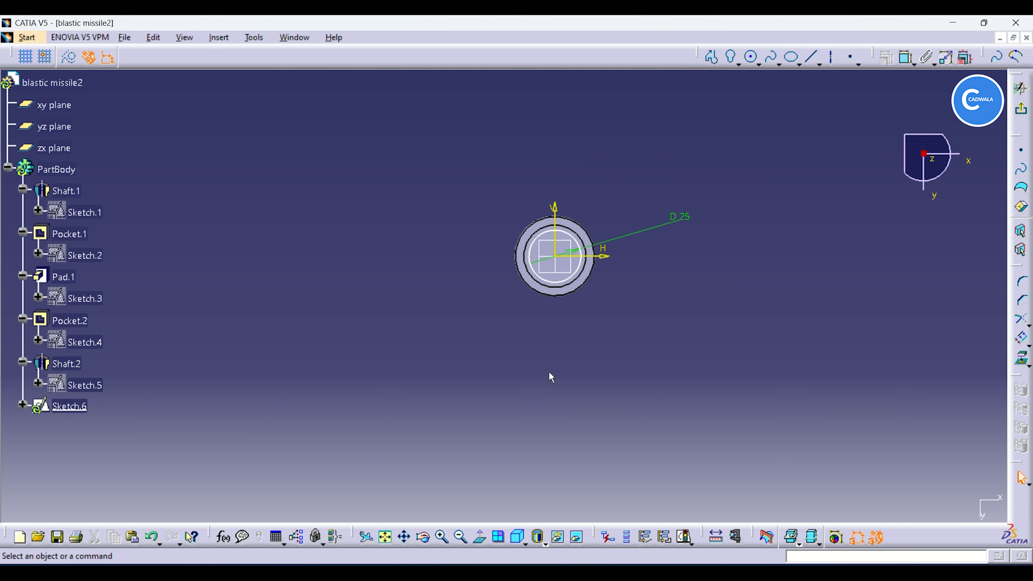
mouse_move(592, 355)
middle_mouse_down()
mouse_move(588, 371)
mouse_move(609, 387)
middle_mouse_up()
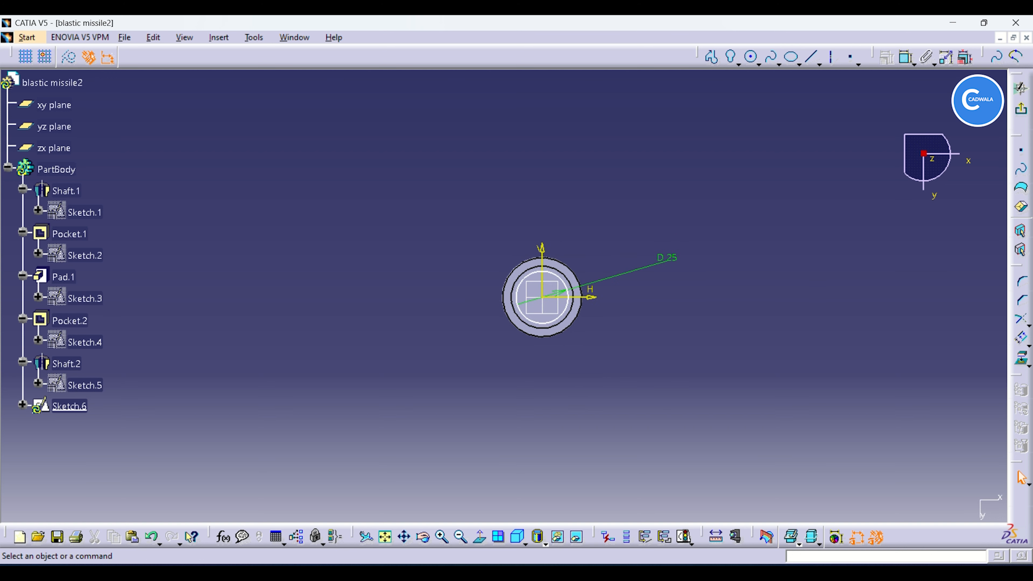
left_click(1021, 88)
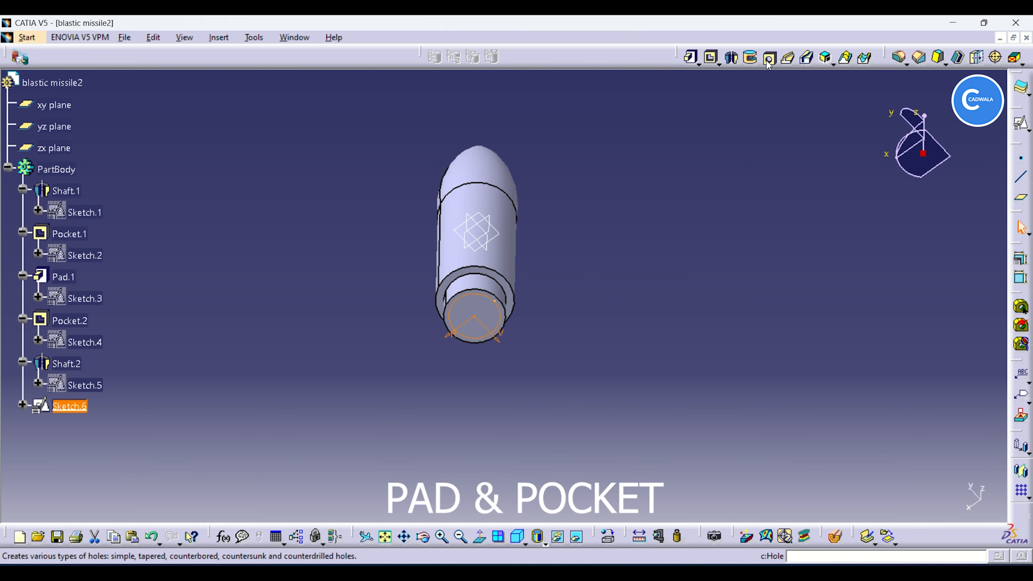
Step: Cut the 25 mm circle into the fuel tank from its neck end with a Pocket 80 mm deep
left_click(712, 59)
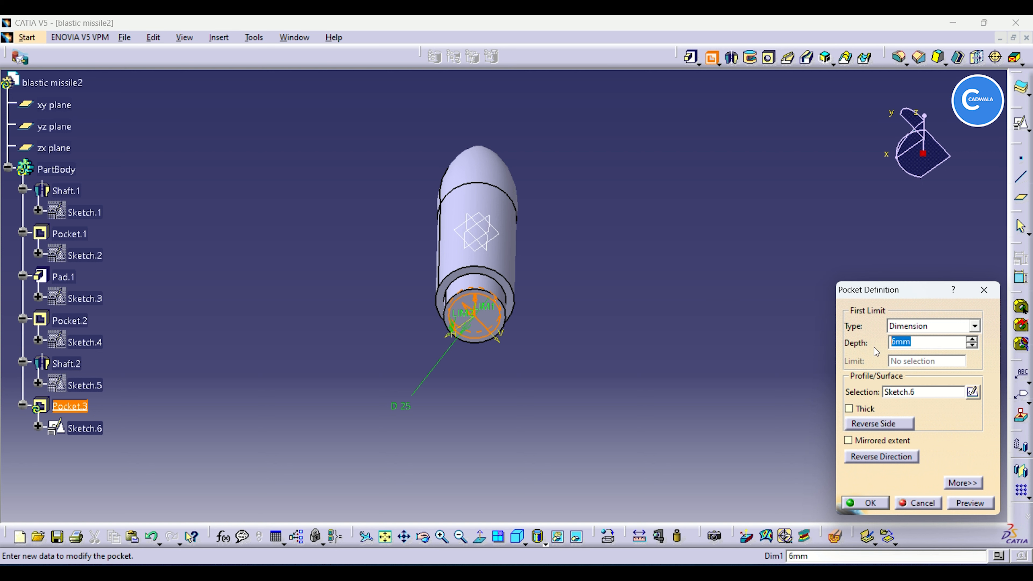
type("60mm")
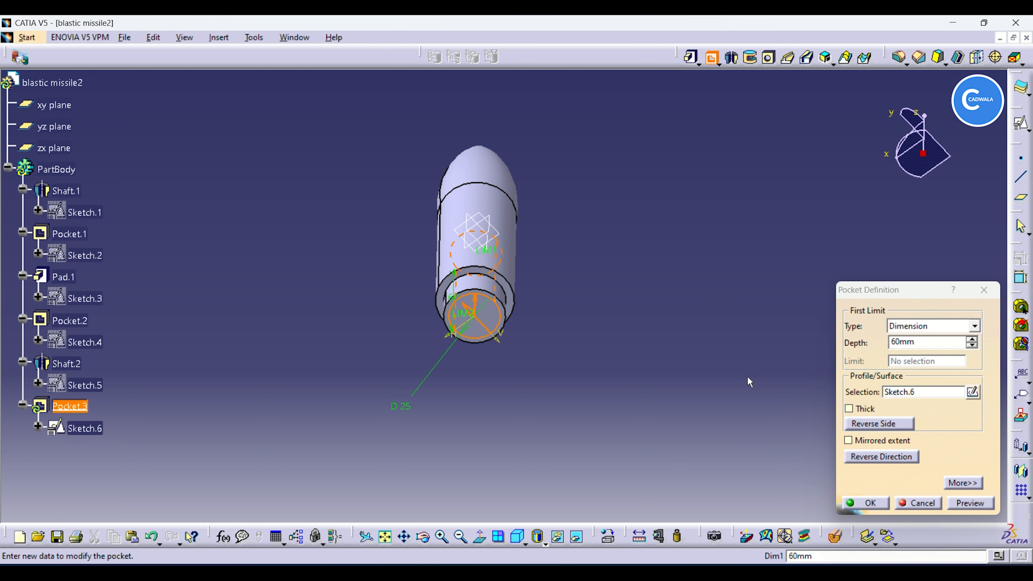
left_click(423, 536)
left_click_drag(508, 448, 682, 483)
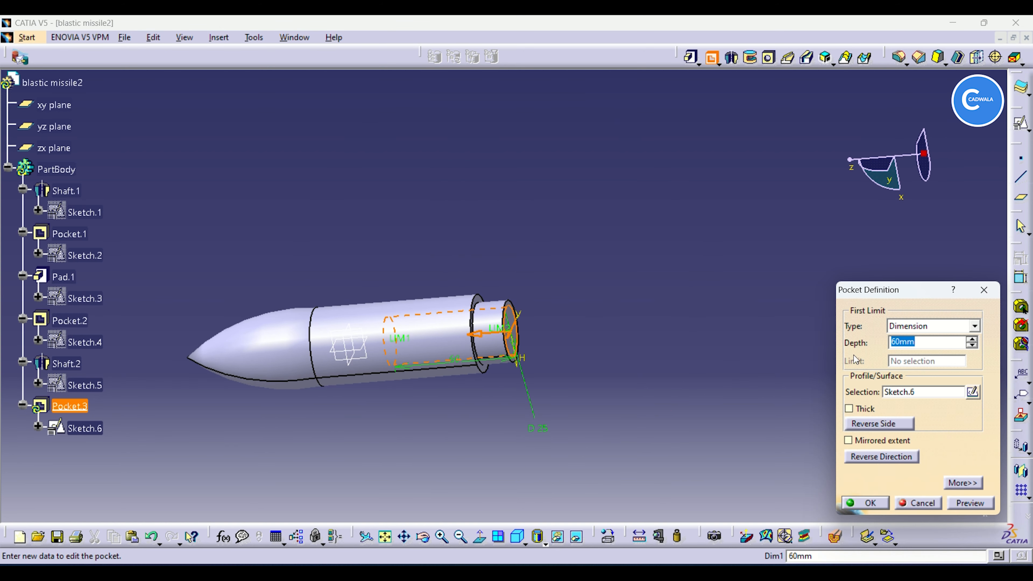
type("70")
left_click(721, 403)
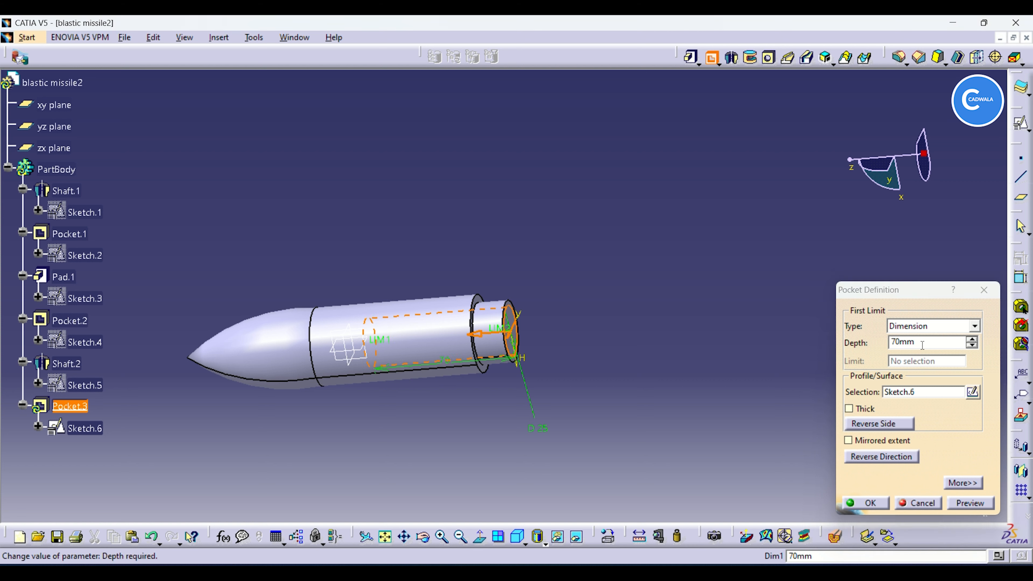
left_click(878, 357)
type("8")
middle_click_drag(793, 366, 708, 372)
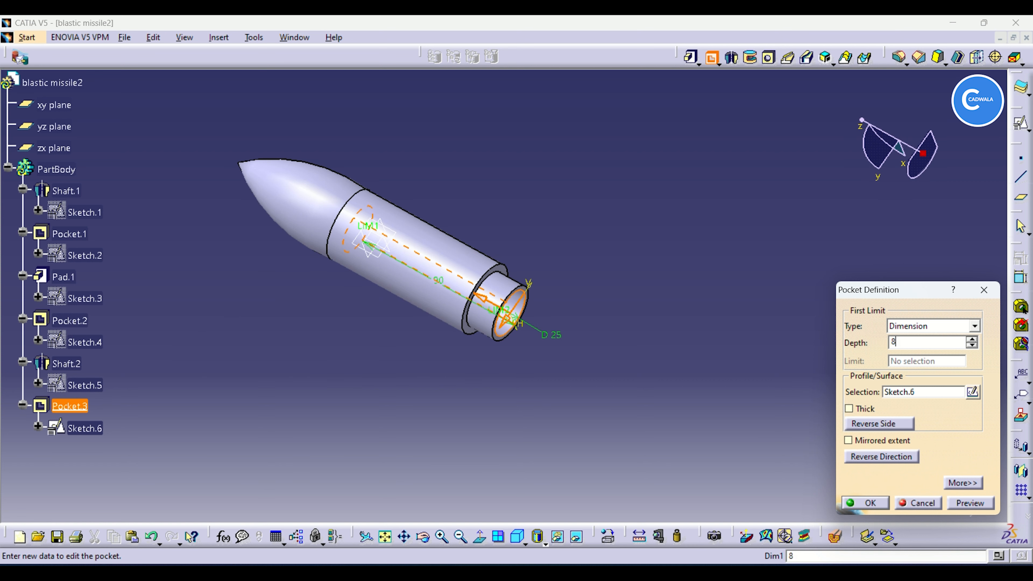
type("0")
left_click(709, 373)
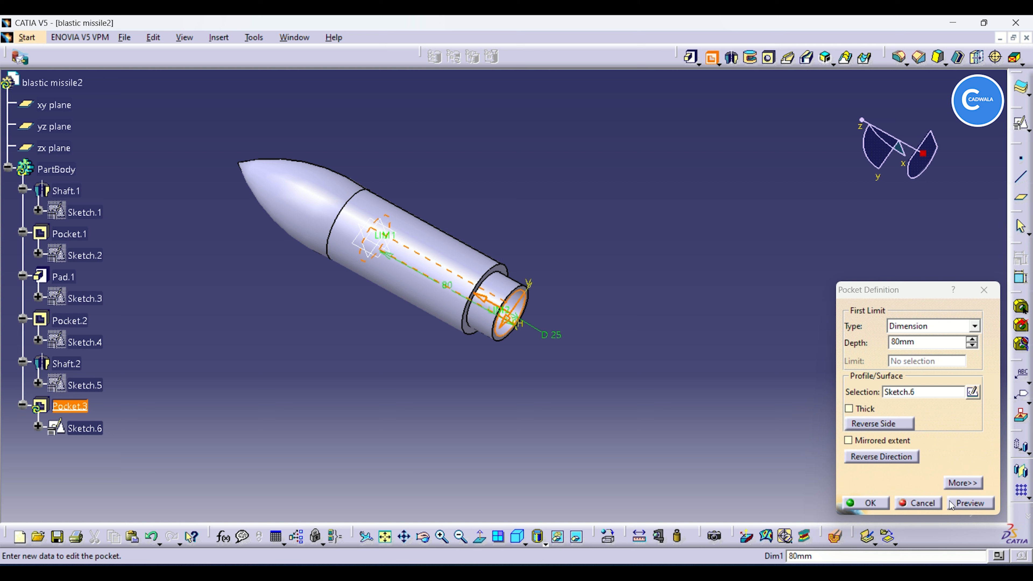
left_click(953, 504)
left_click(866, 503)
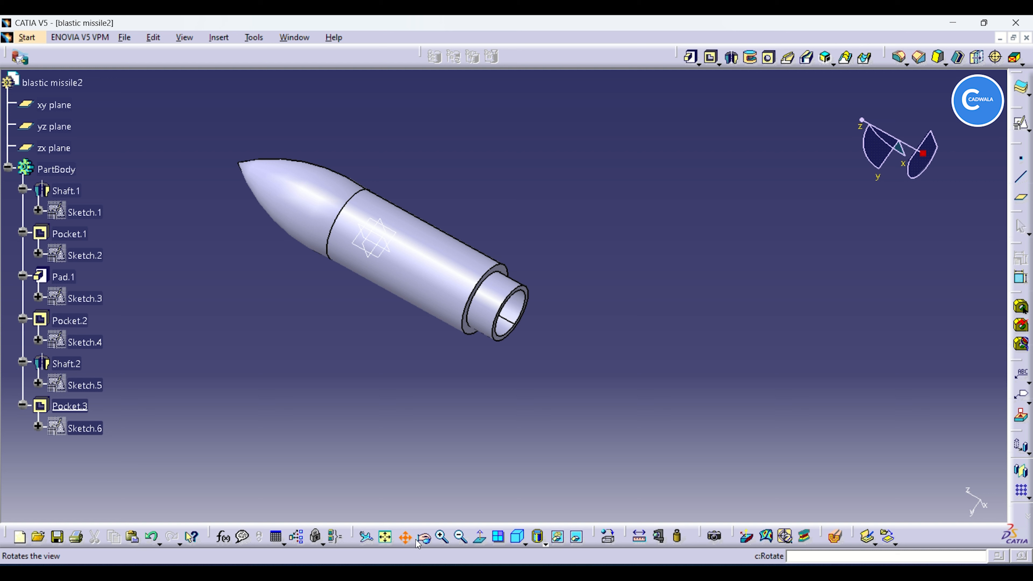
Step: Create a positioned sketch on the ring-shaped end face of the fuel tank's neck
left_click(424, 538)
left_click_drag(526, 438, 368, 226)
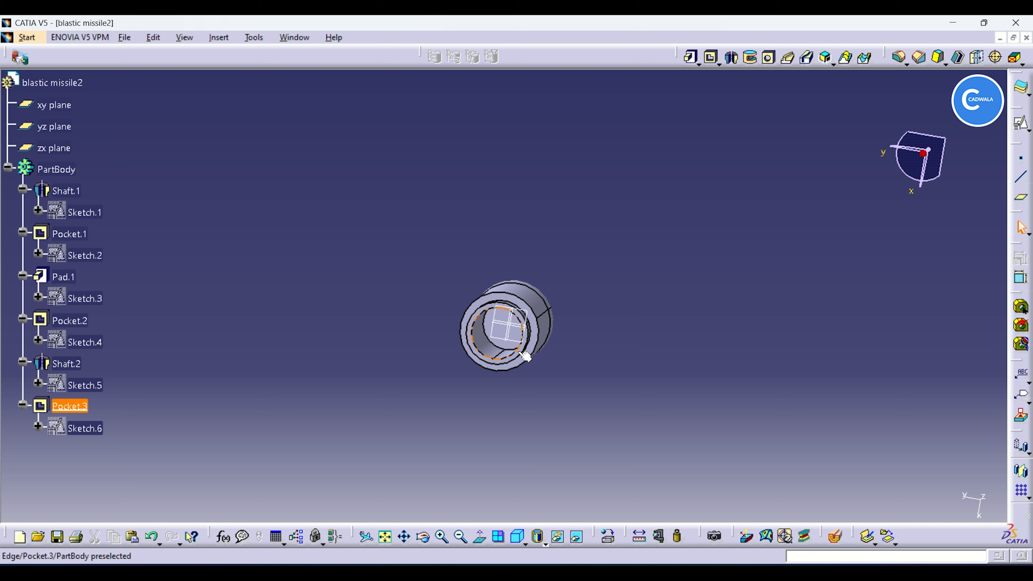
middle_click_drag(588, 399, 595, 346, "ctrl")
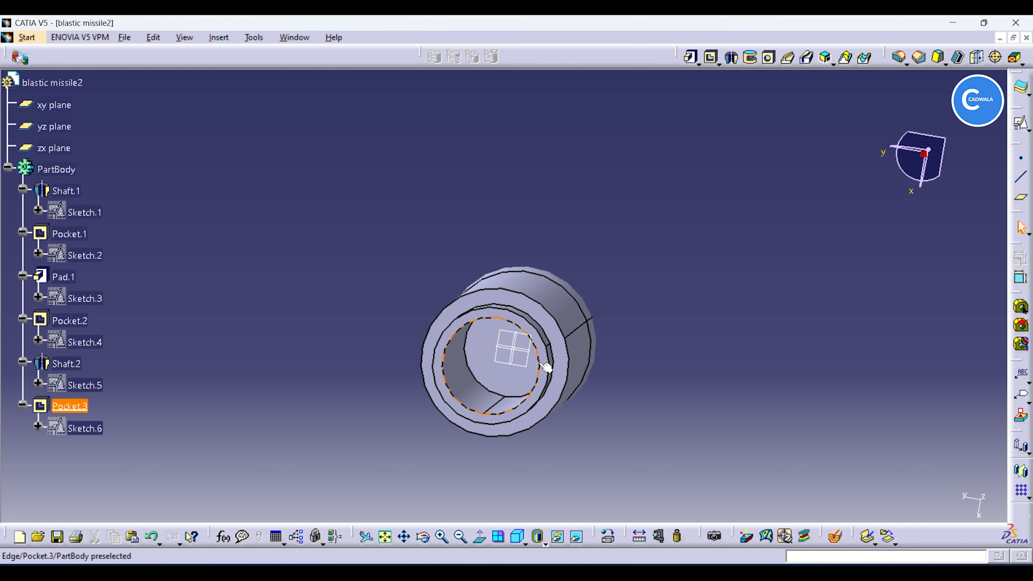
left_click(539, 396)
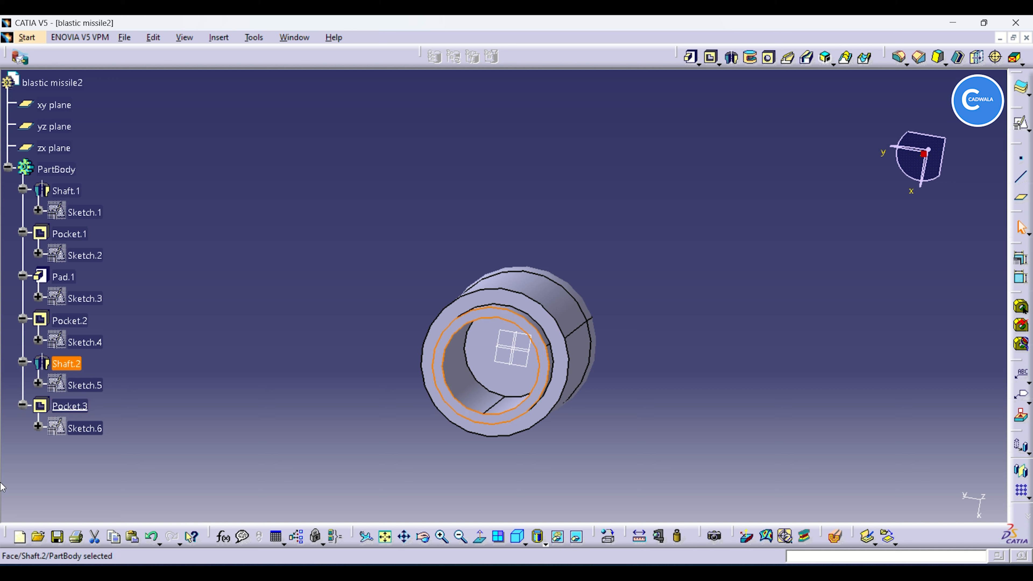
left_click(1021, 122)
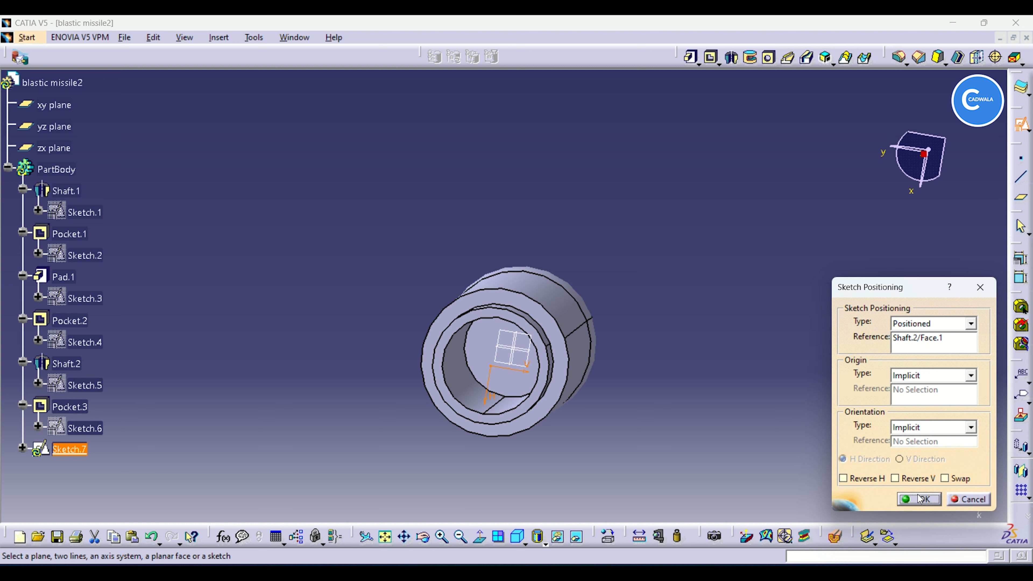
left_click(920, 499)
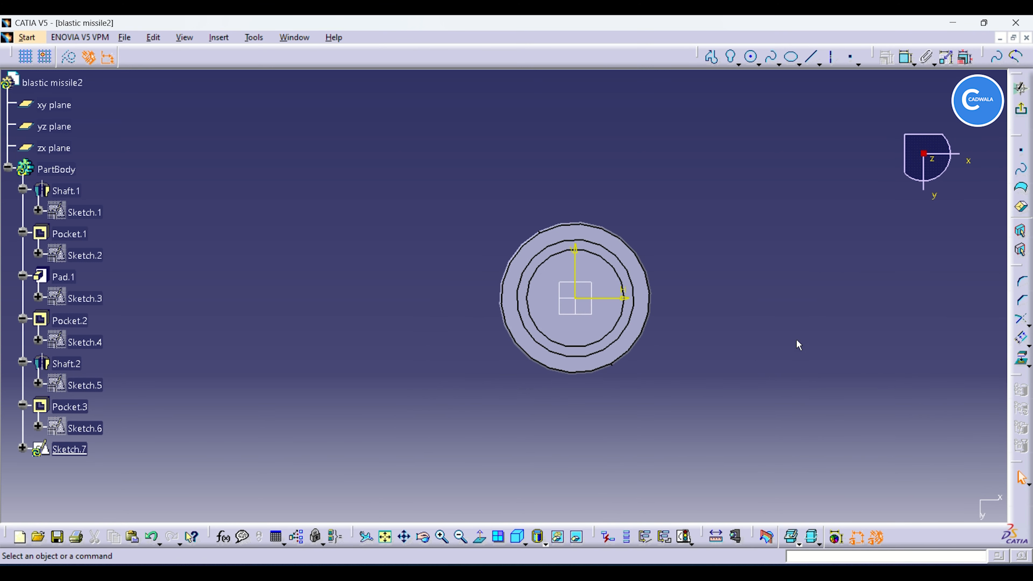
Step: Draw a circle centred on the sketch origin that follows the bore's edge, and exit the sketch
left_click(752, 57)
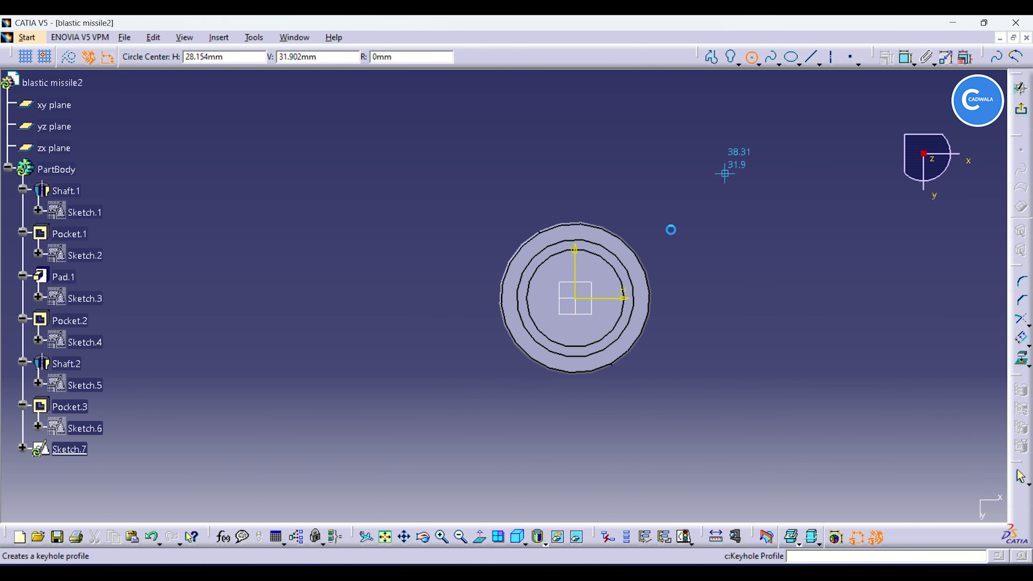
left_click(577, 299)
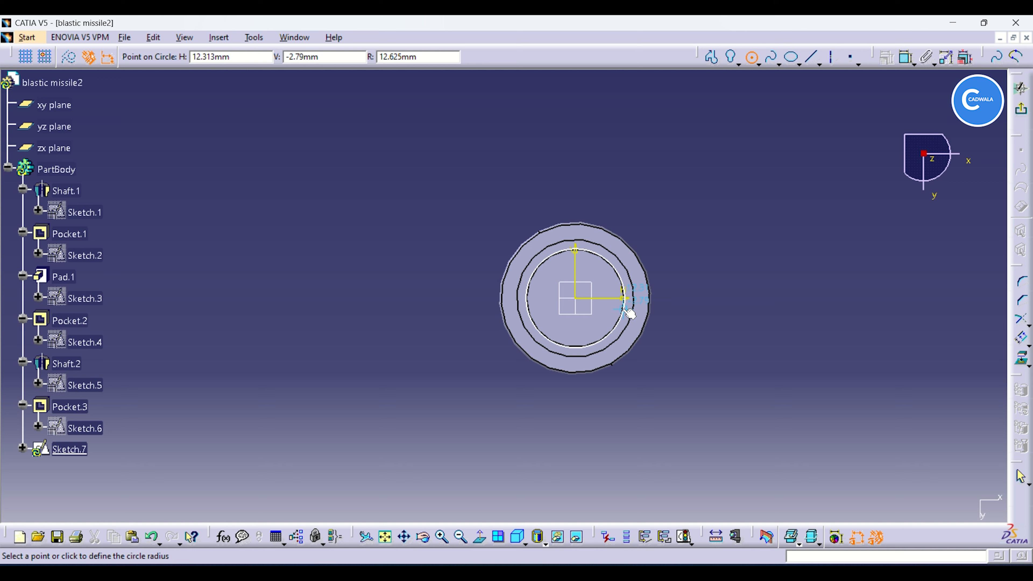
left_click(629, 311)
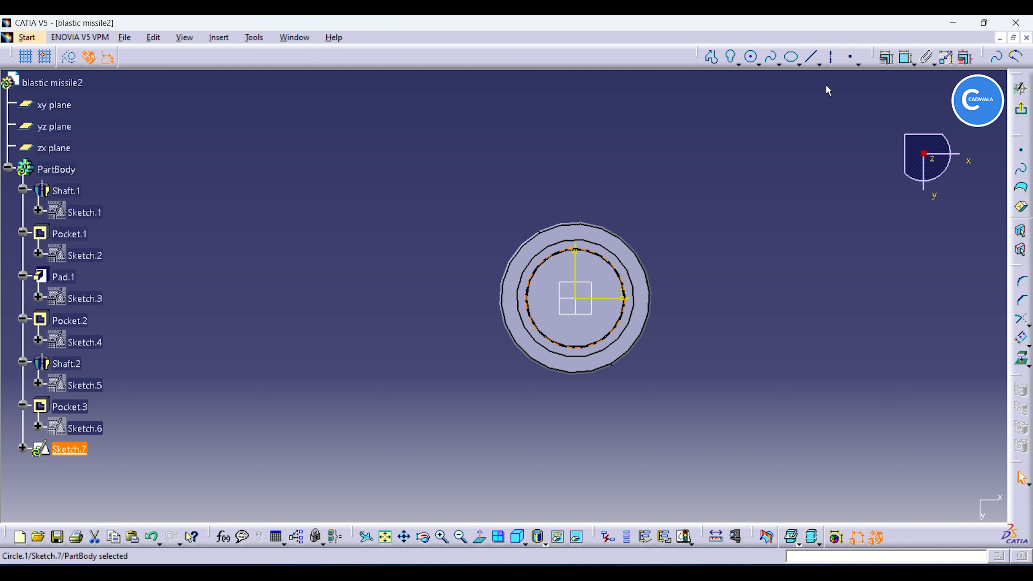
left_click(1022, 113)
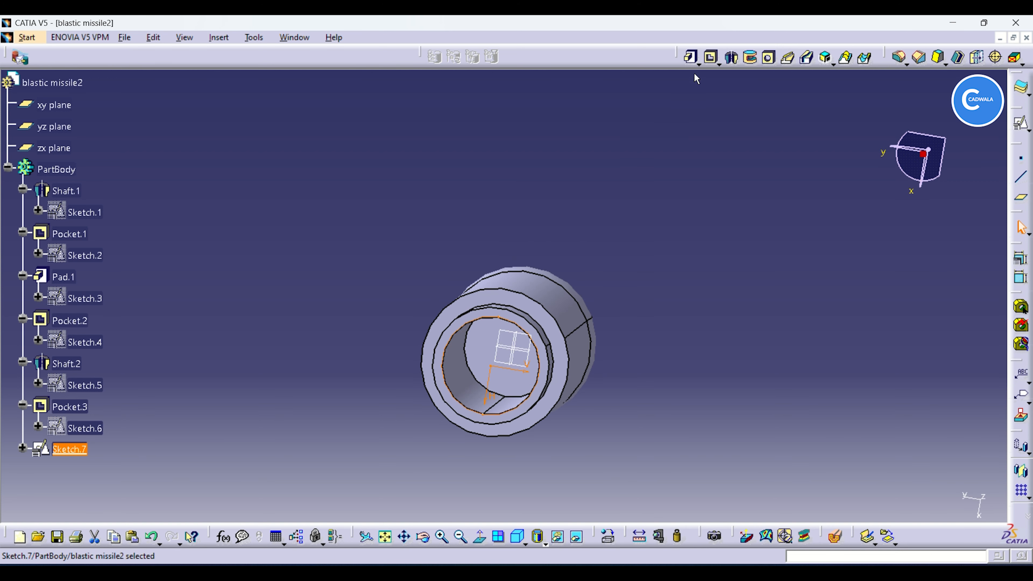
Step: Pad the bore circle 5 mm in the reversed direction, into the neck, to close the bore's open end
left_click(692, 58)
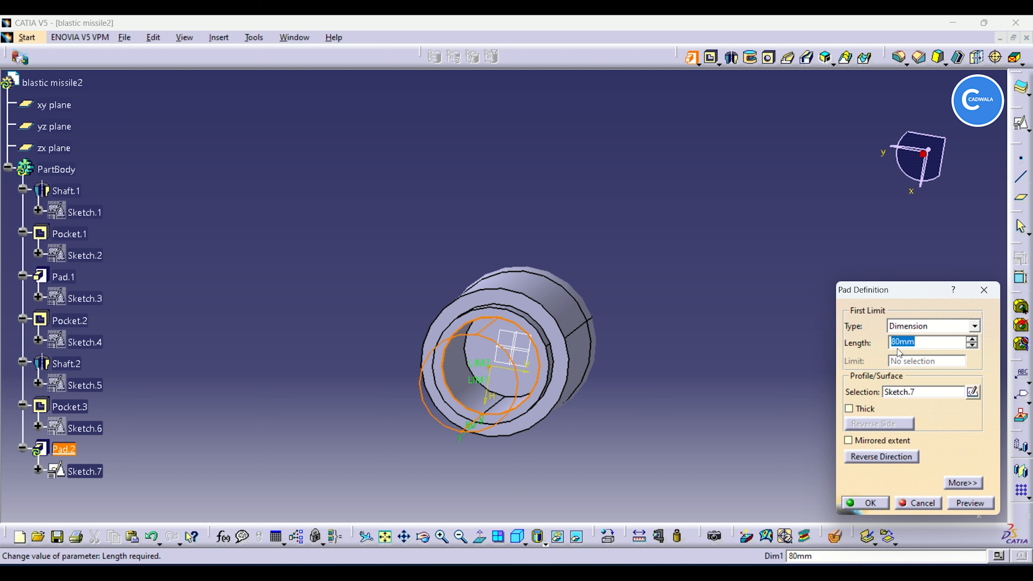
type("5")
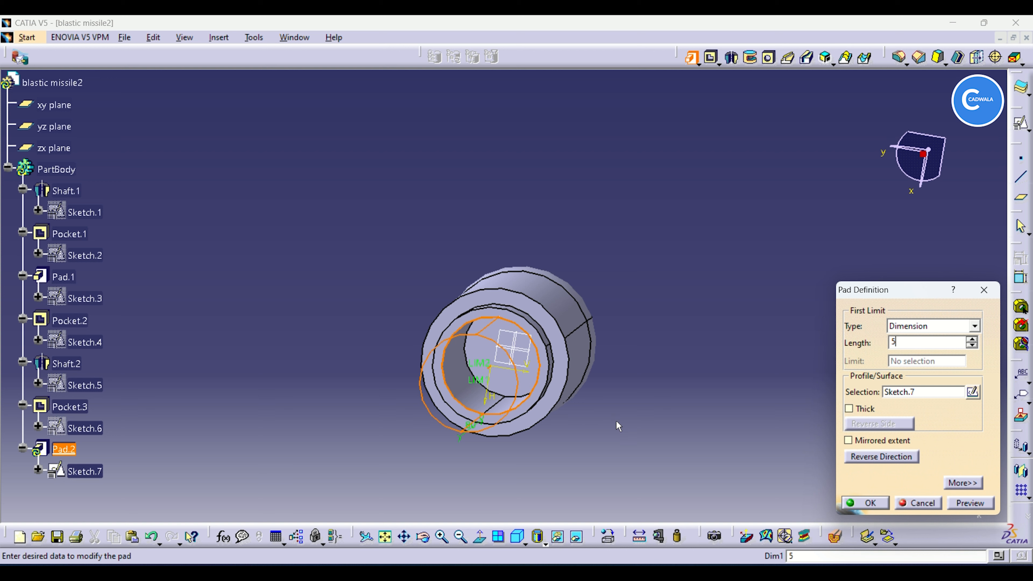
left_click(709, 443)
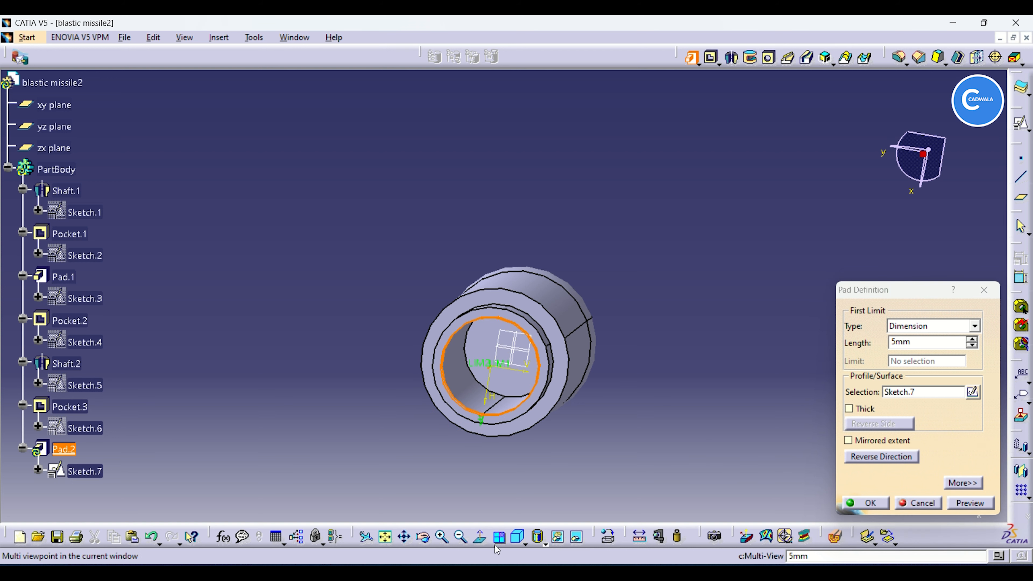
left_click(424, 537)
left_click_drag(399, 472, 601, 356)
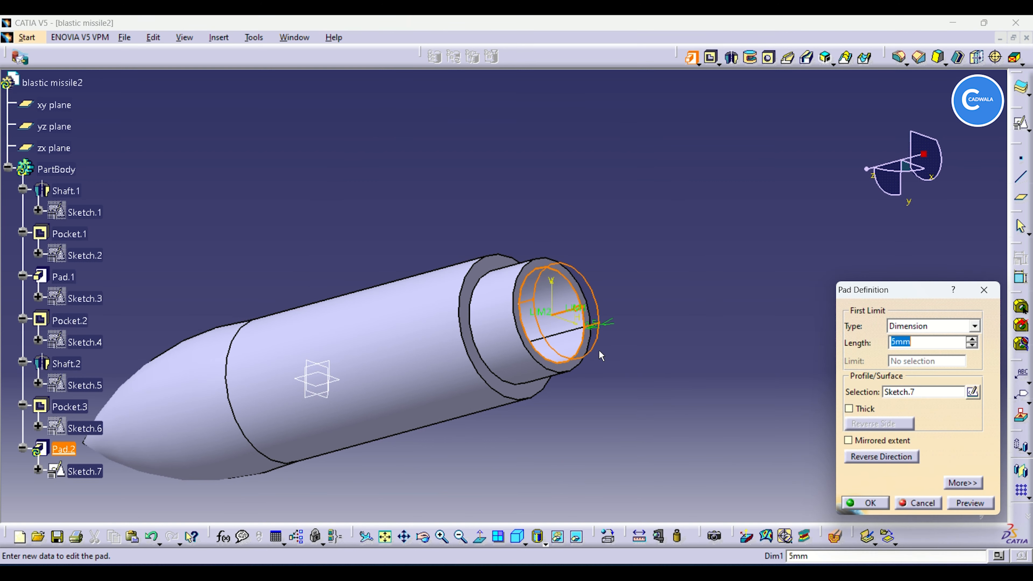
left_click(568, 313)
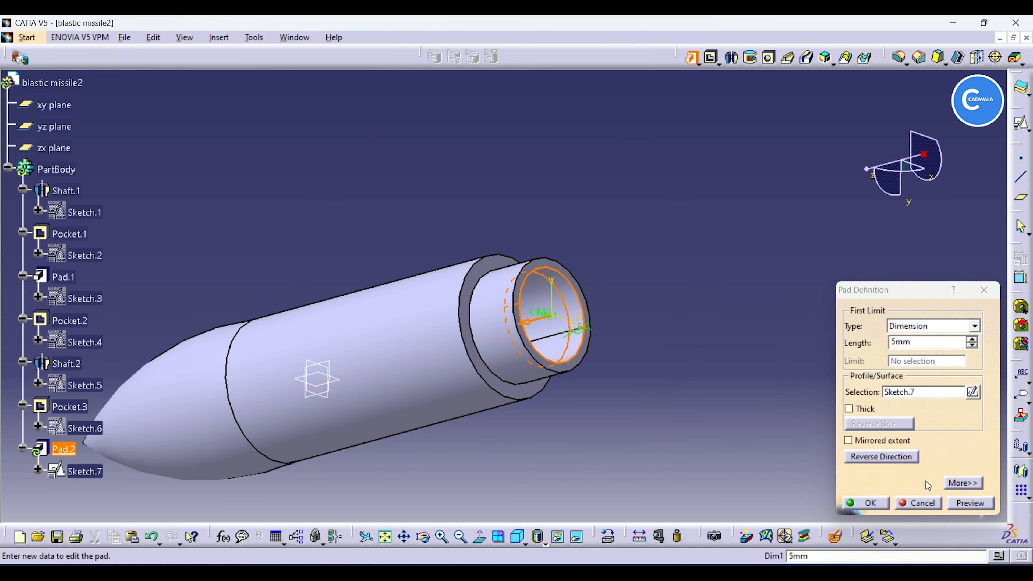
left_click(962, 506)
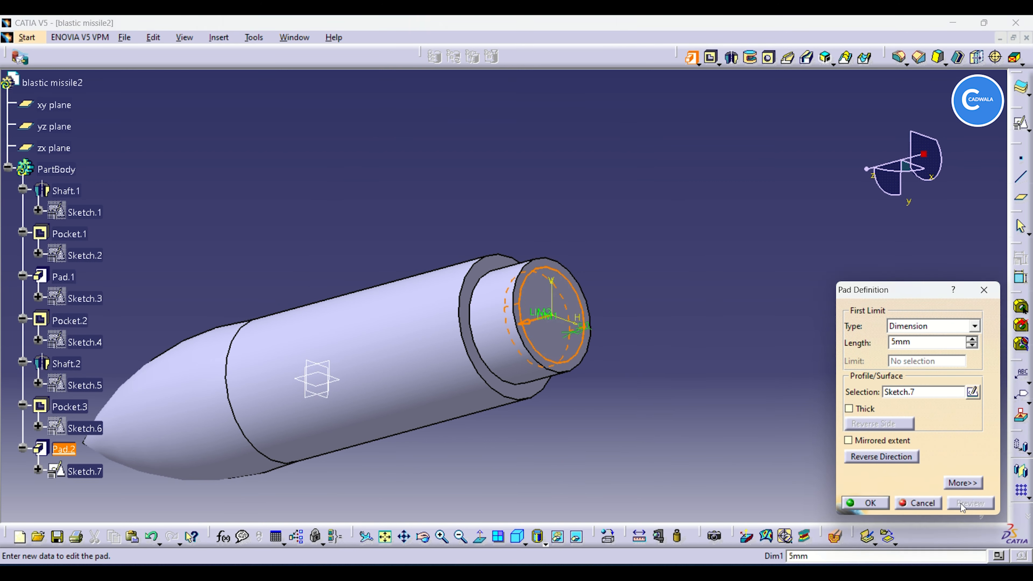
left_click(871, 503)
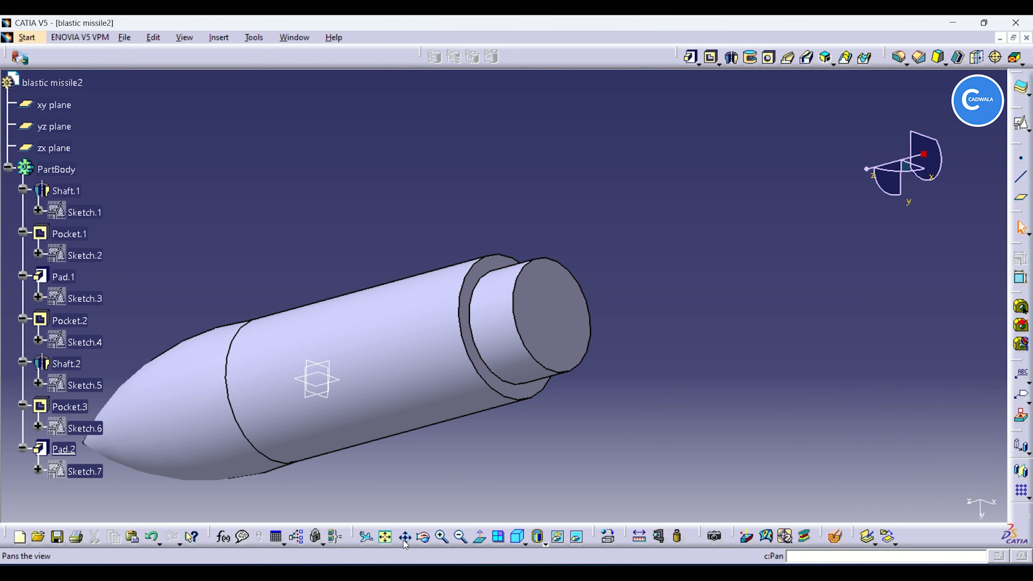
Step: Create a positioned sketch on the closed flat end face of the fuel tank's neck
left_click(423, 536)
left_click_drag(461, 480, 540, 104)
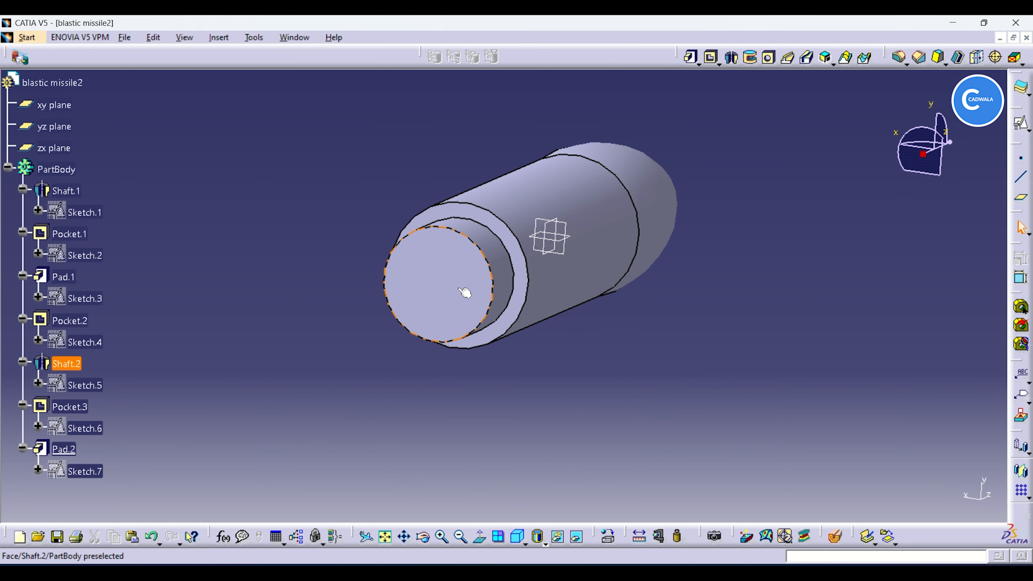
left_click(457, 292)
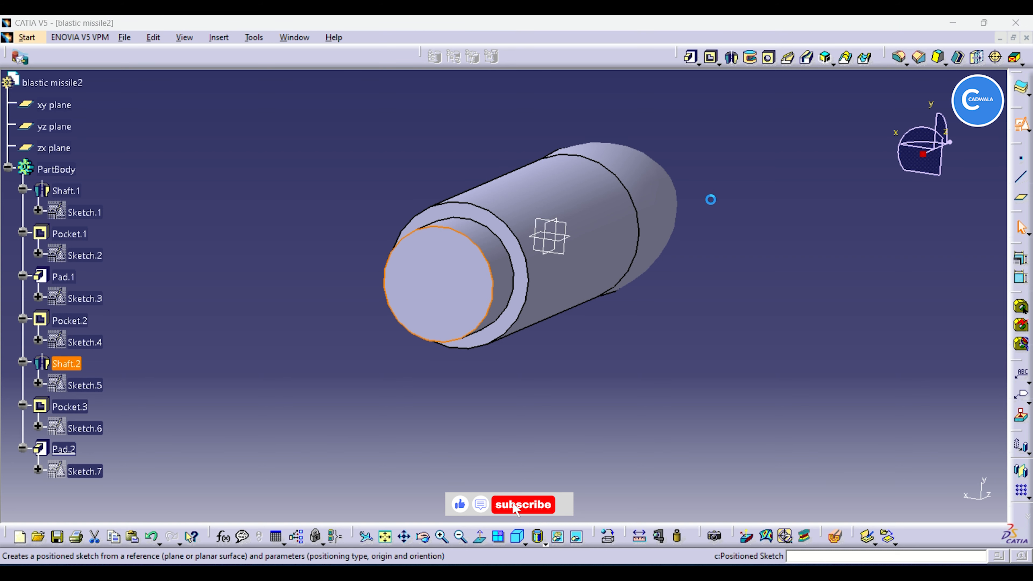
left_click(1019, 134)
left_click(919, 499)
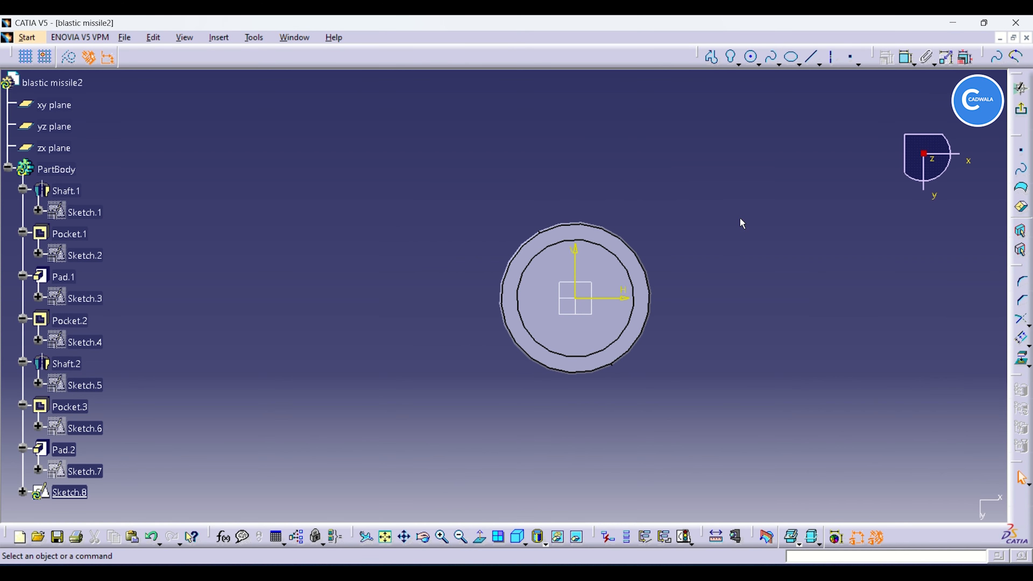
Step: Draw a small circle about 6 mm in diameter centred on the sketch origin
left_click(751, 57)
left_click(576, 298)
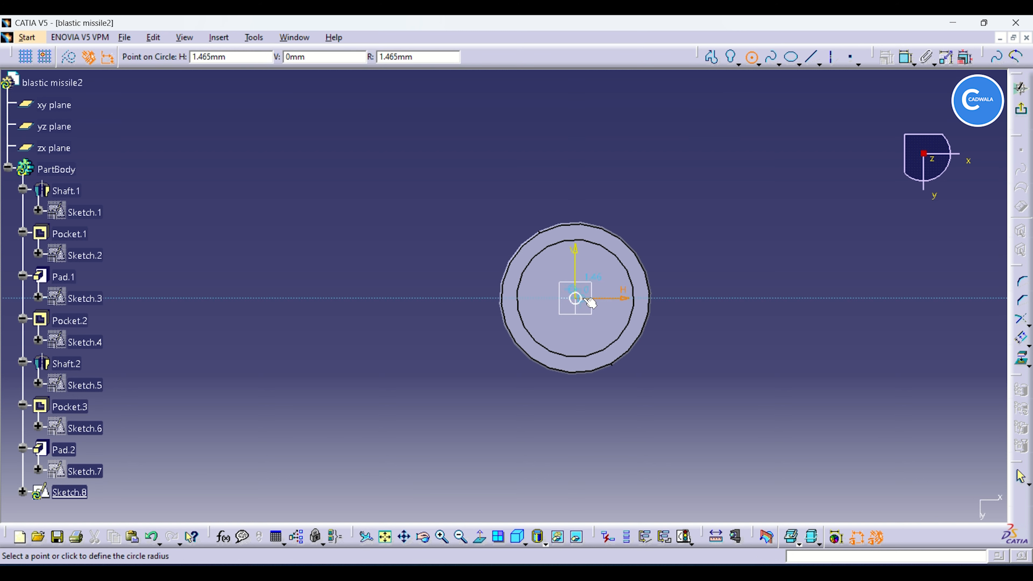
left_click(587, 300)
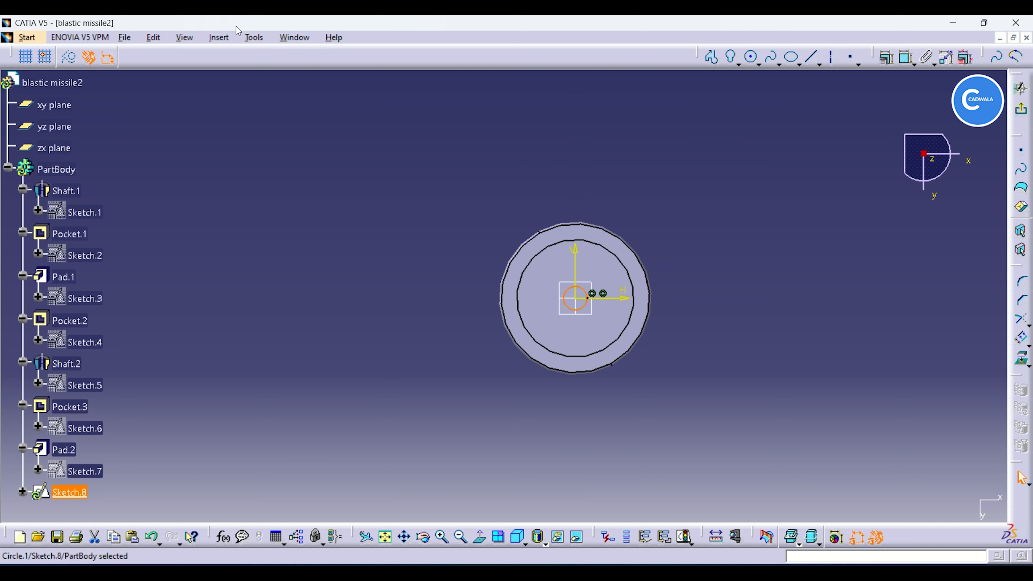
Step: Dimension the small circle, set its diameter to exactly 6 mm, and exit the sketch
left_click(906, 57)
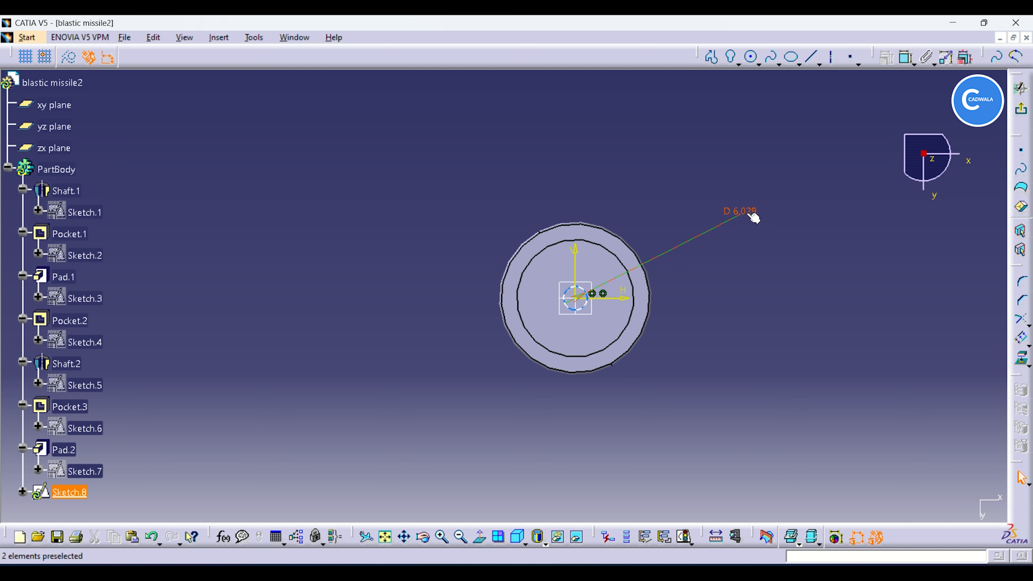
double_click(747, 213)
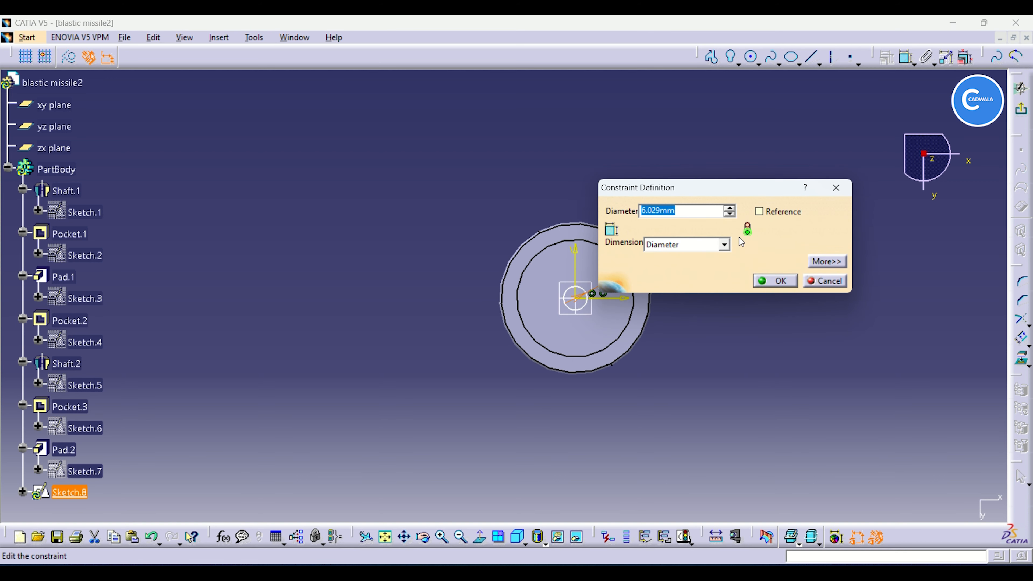
type("6")
left_click(778, 281)
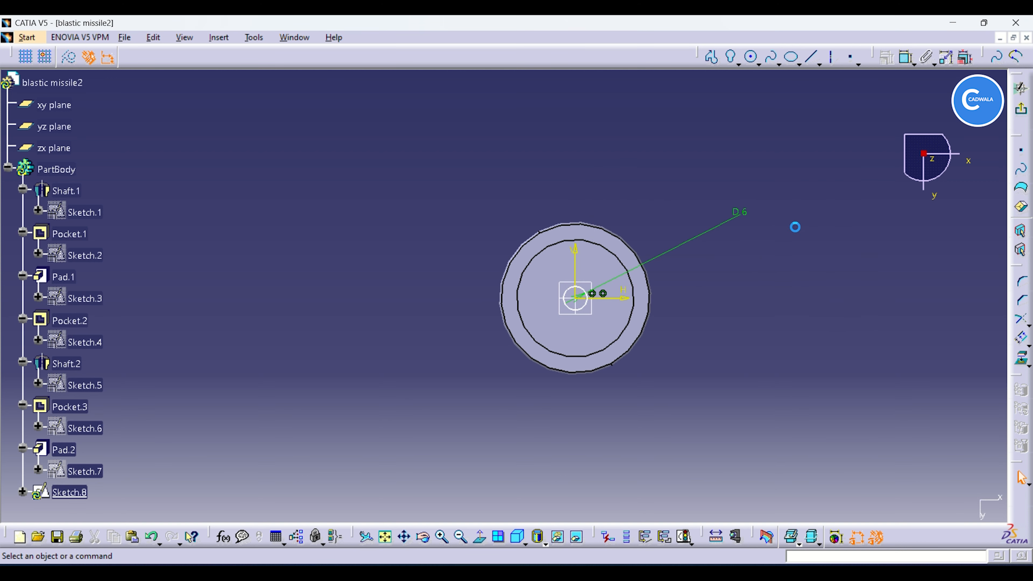
left_click(1023, 90)
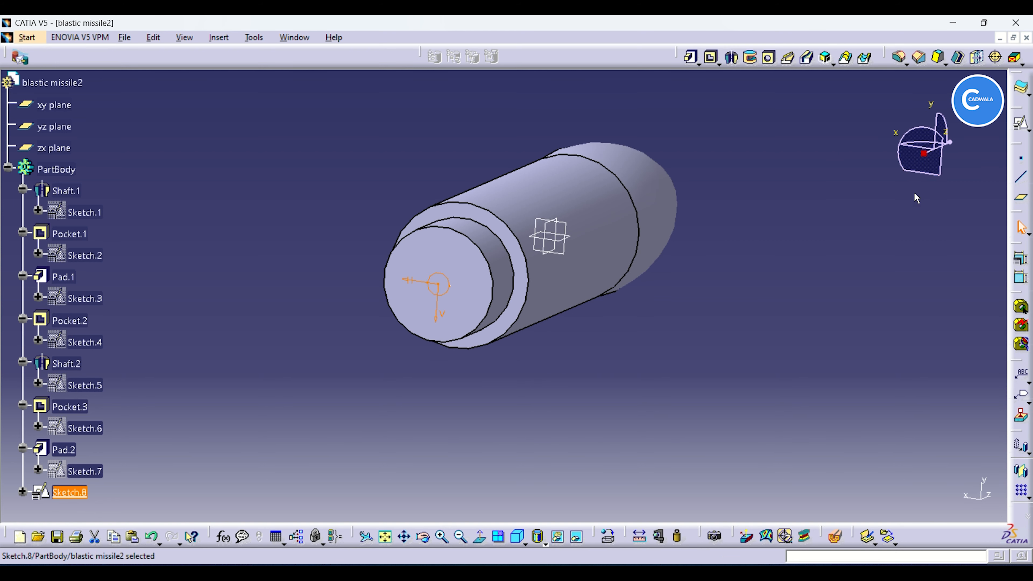
Step: Cut the 6 mm circle through the neck's end wall with a Pocket 6 mm deep
left_click(712, 59)
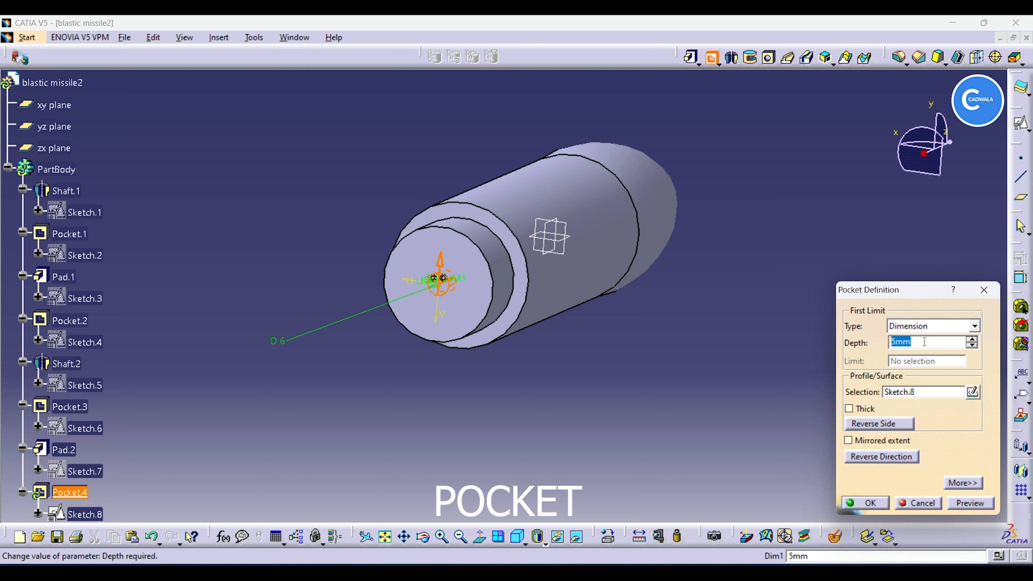
type("6")
left_click(980, 505)
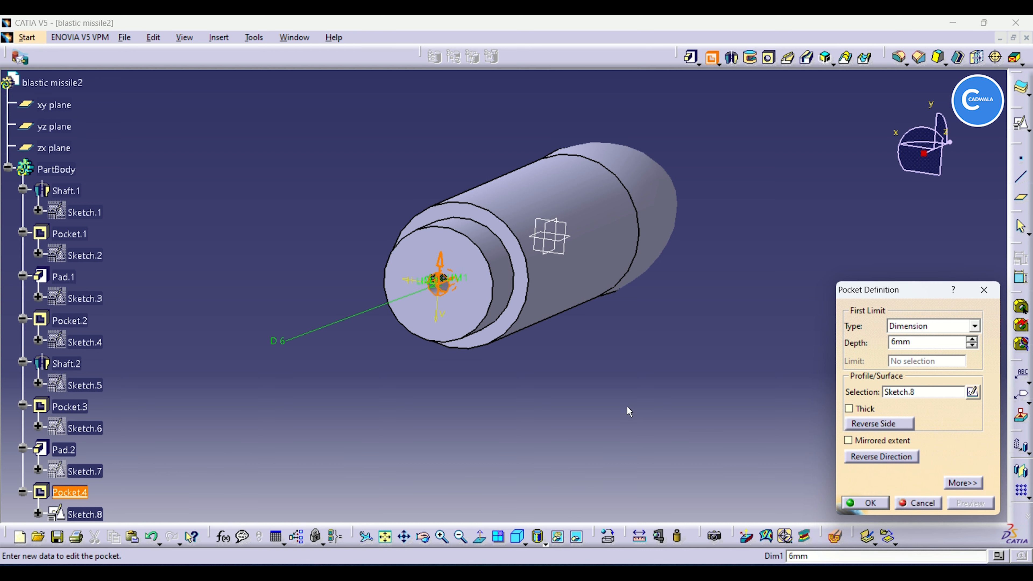
left_click(870, 502)
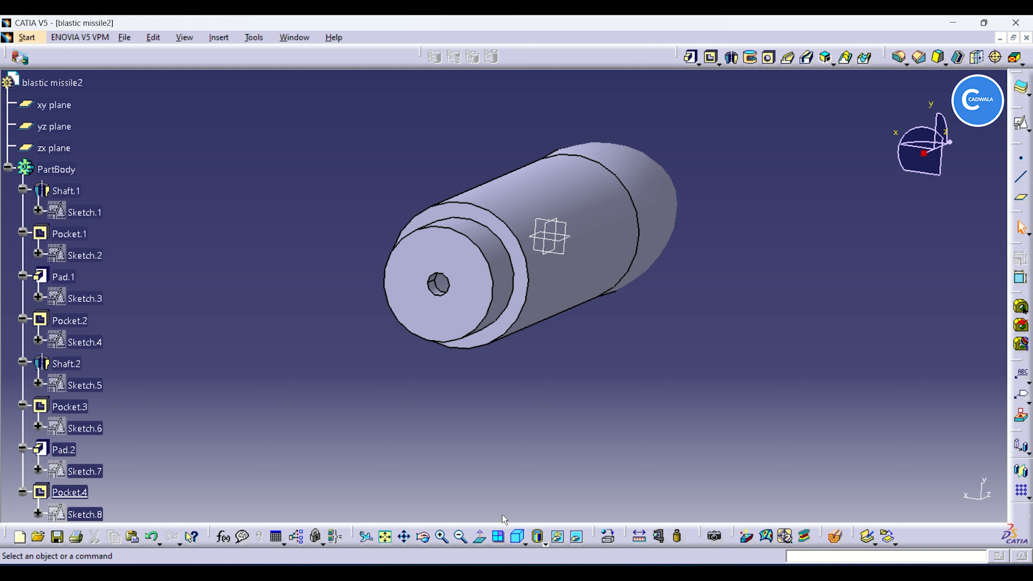
left_click(423, 537)
left_click_drag(529, 382, 486, 249)
left_click(491, 223)
left_click(490, 224)
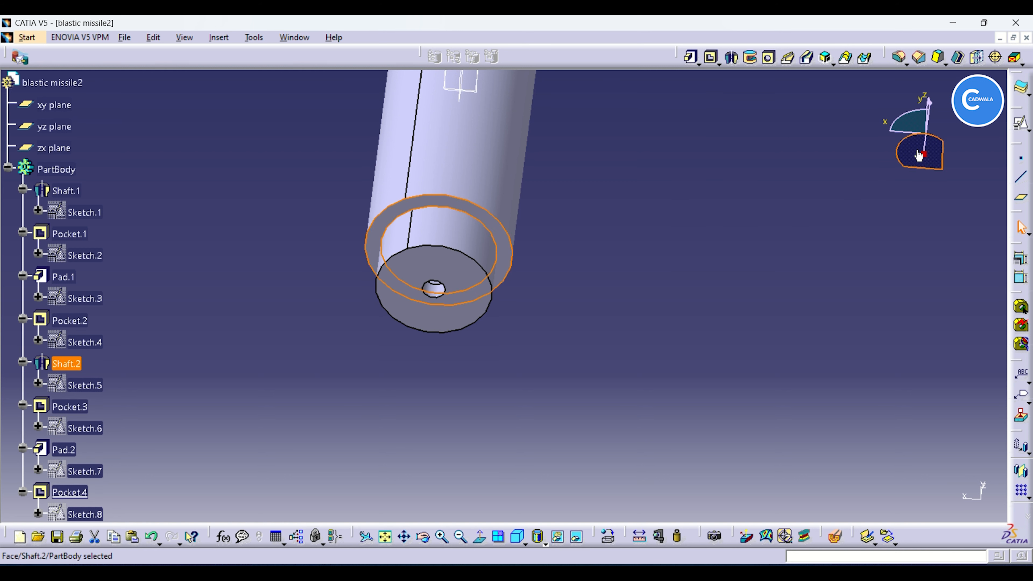
left_click(1014, 135)
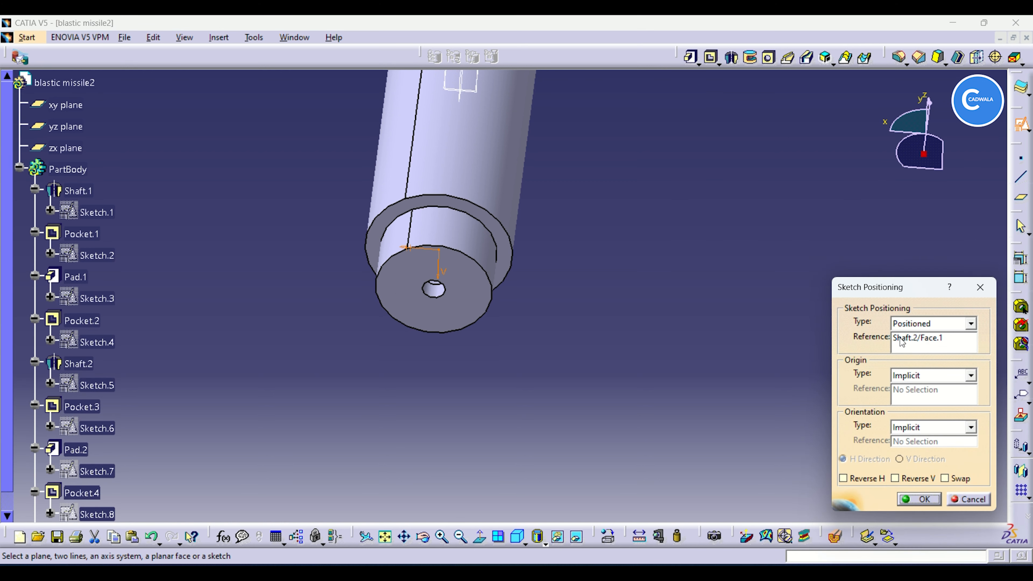
middle_click_drag(553, 226, 639, 330)
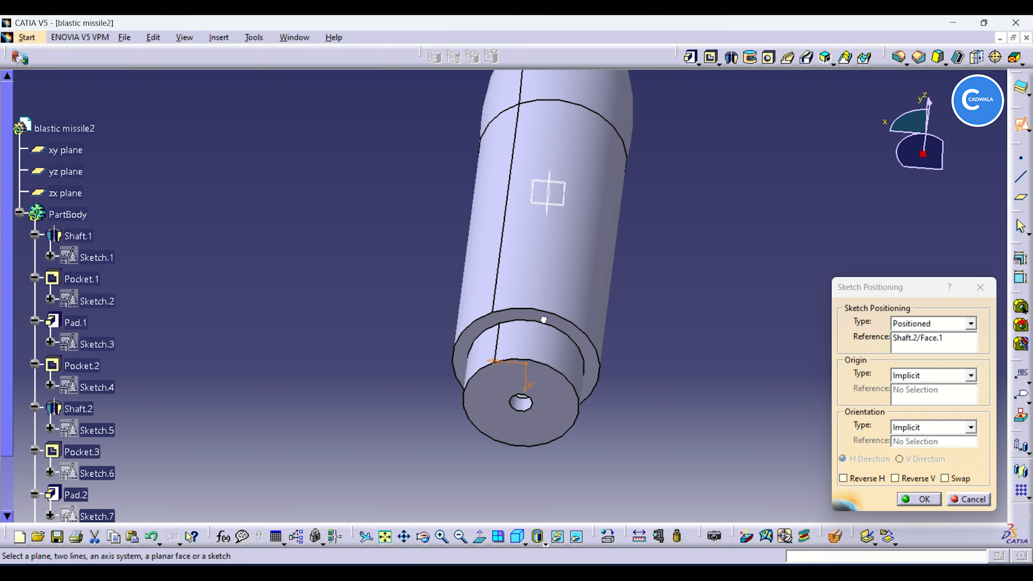
left_click(933, 498)
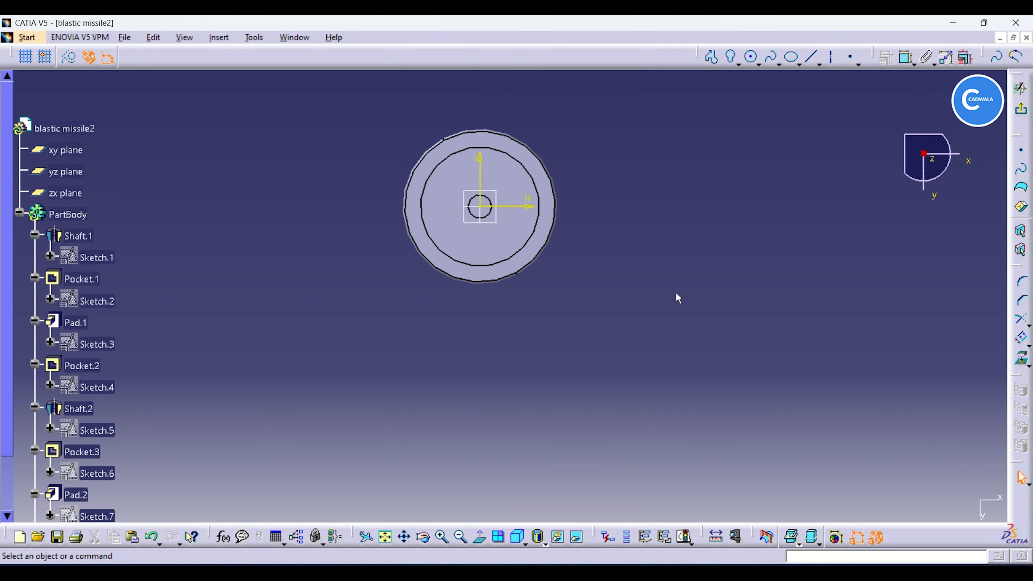
left_click(1021, 87)
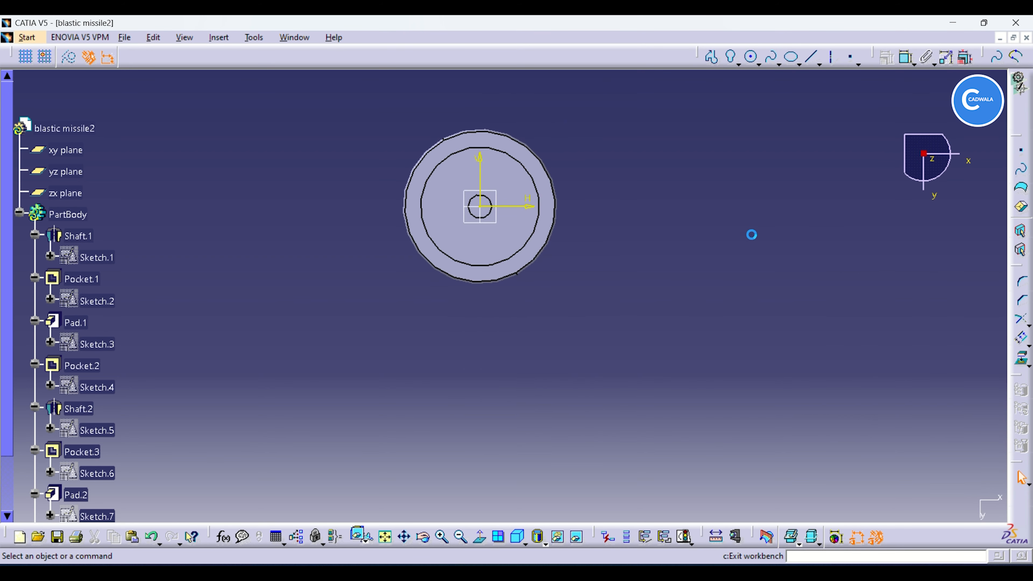
Step: Create a positioned sketch on the yz plane
left_click(423, 537)
left_click_drag(655, 247, 703, 307)
left_click(466, 143)
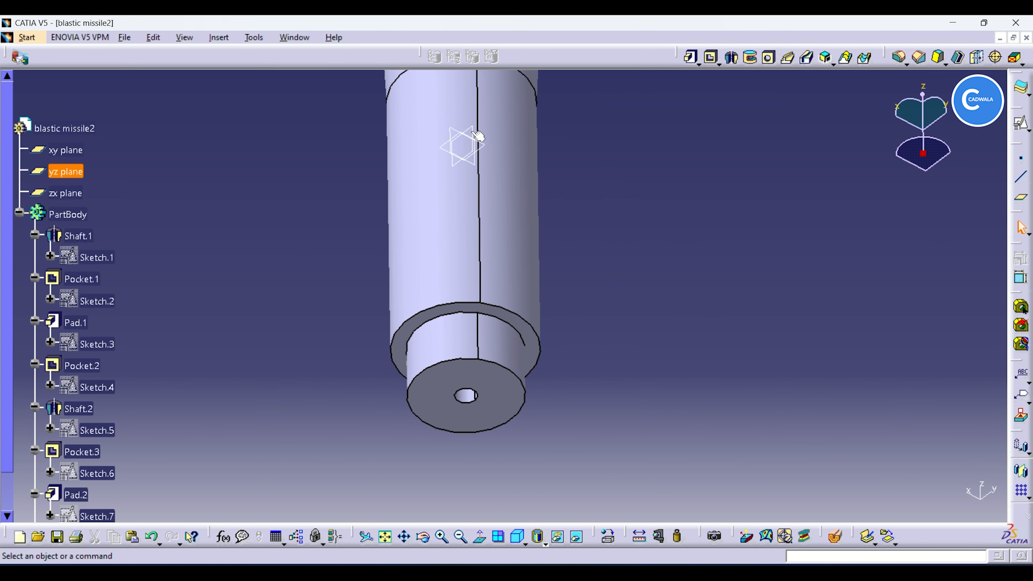
left_click(1021, 123)
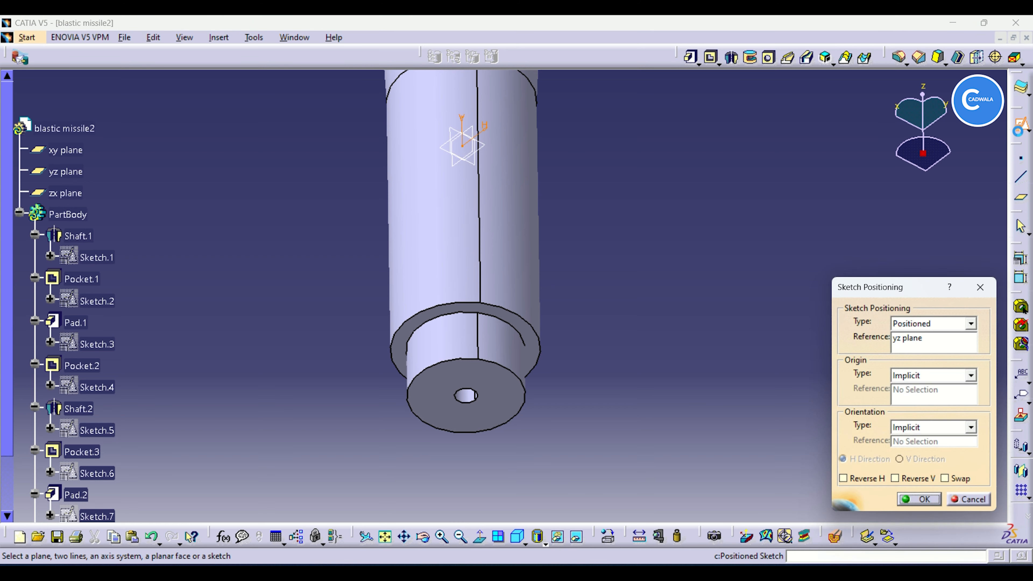
left_click(923, 500)
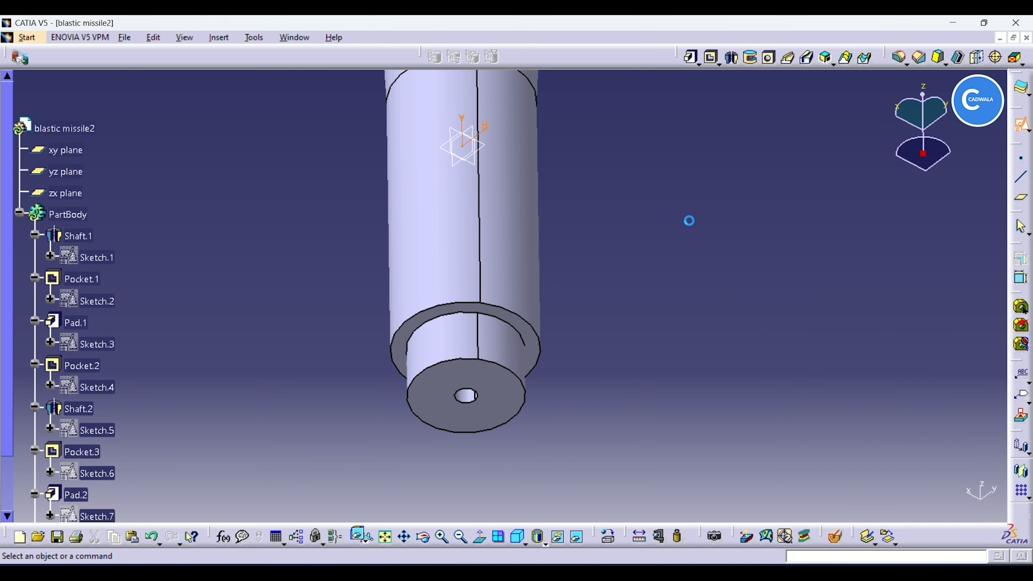
Step: Project the fuel tank's shoulder edge into the sketch for the skirt profile
mouse_move(593, 277)
middle_mouse_down()
mouse_move(676, 224)
mouse_move(667, 209)
middle_mouse_up()
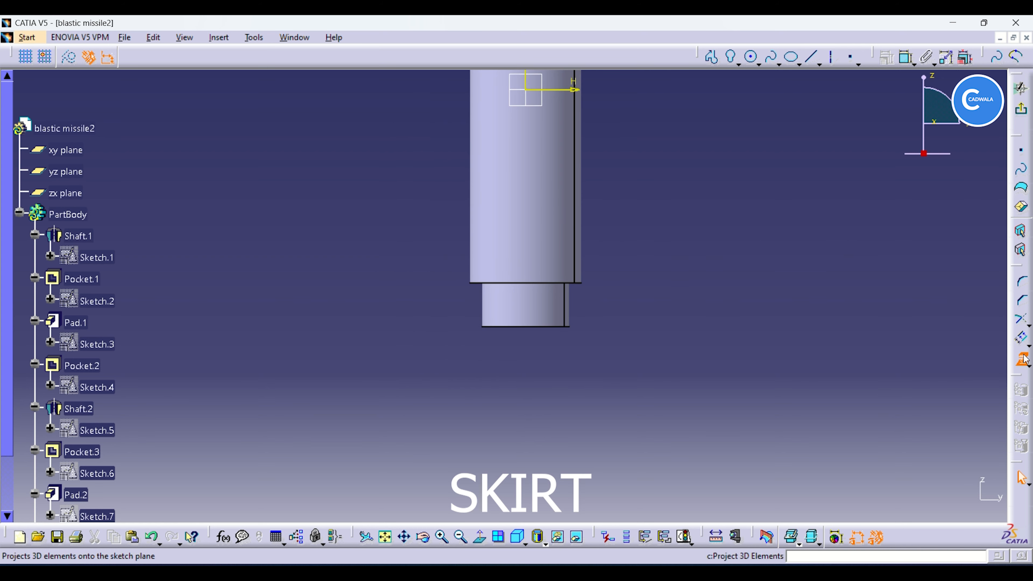
left_click(1022, 359)
left_click(561, 285)
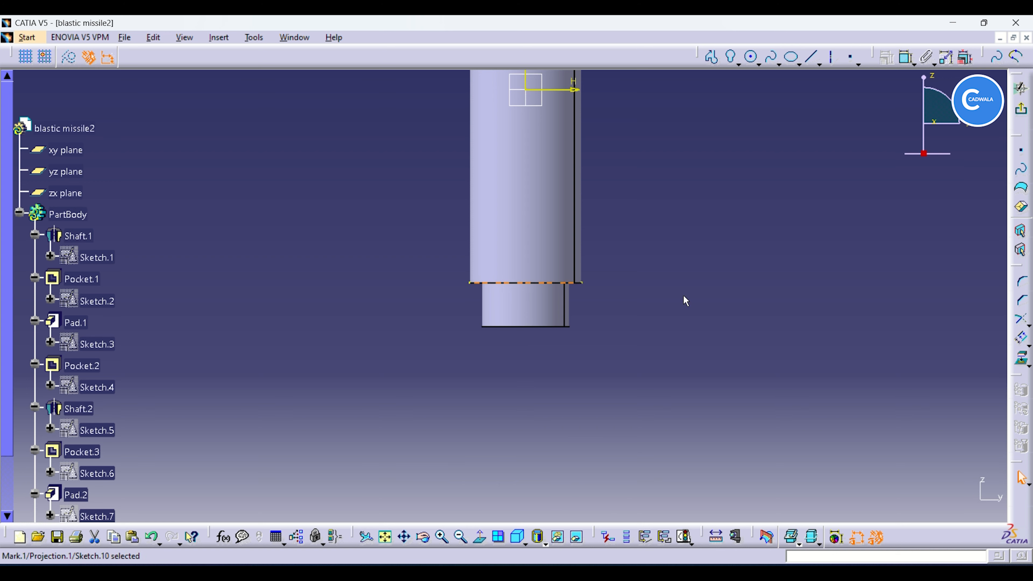
Step: Draw a vertical axis line on the missile's centreline from above the projected edge downward, and extend its lower end further down
left_click(831, 56)
left_click(526, 261)
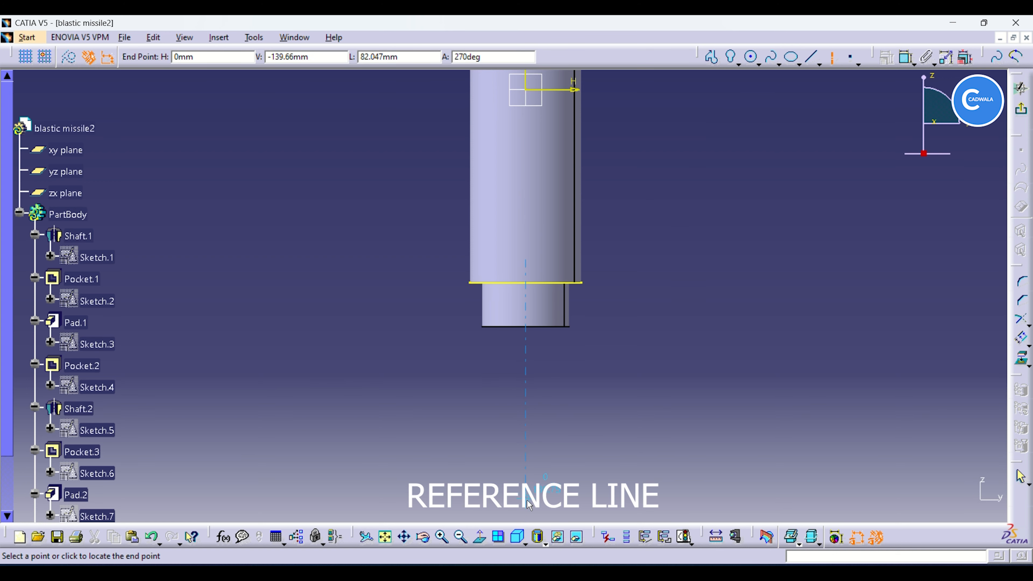
left_click(526, 502)
middle_click_drag(562, 456, 558, 323)
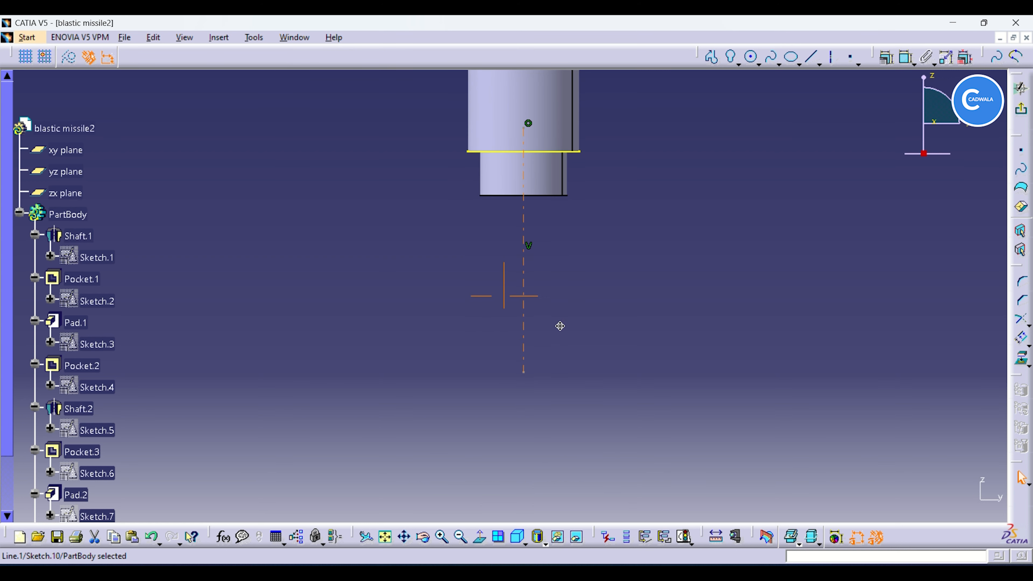
left_click_drag(526, 373, 525, 391)
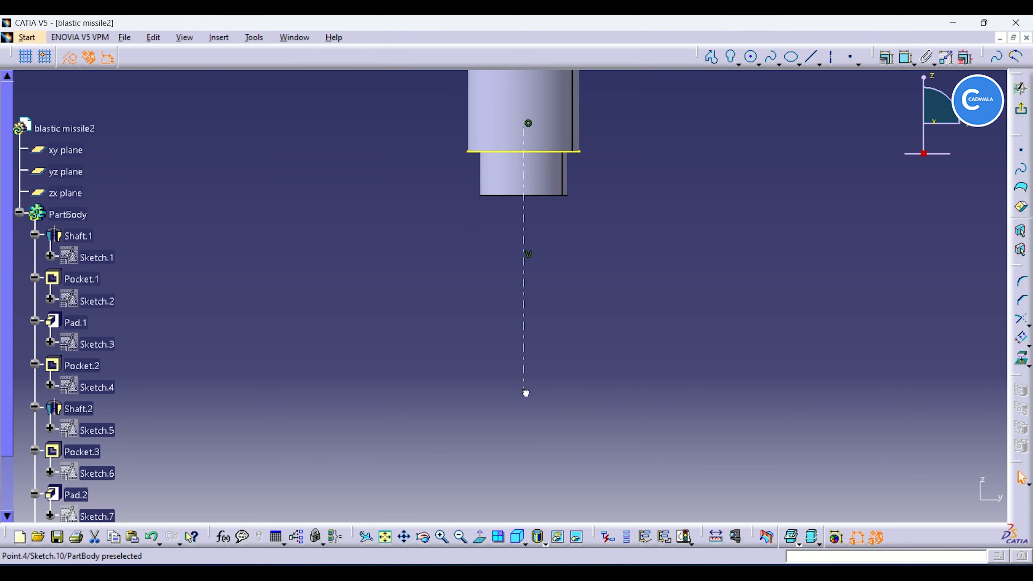
left_click(570, 397)
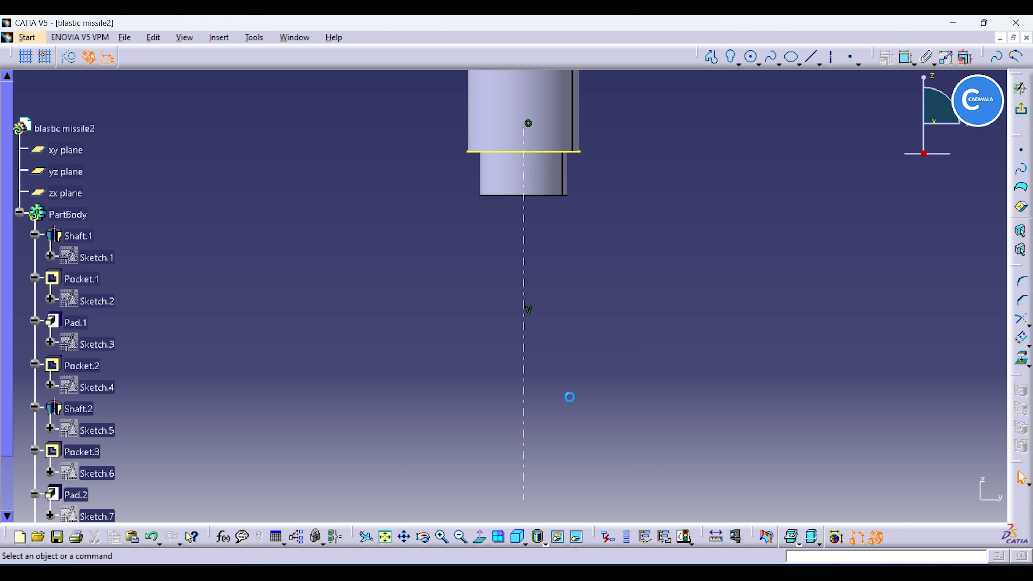
Step: Sketch a vertical line about 100 mm down from the projected edge's outer end, and a horizontal line about 19 mm to the axis
middle_click_drag(674, 235, 684, 316)
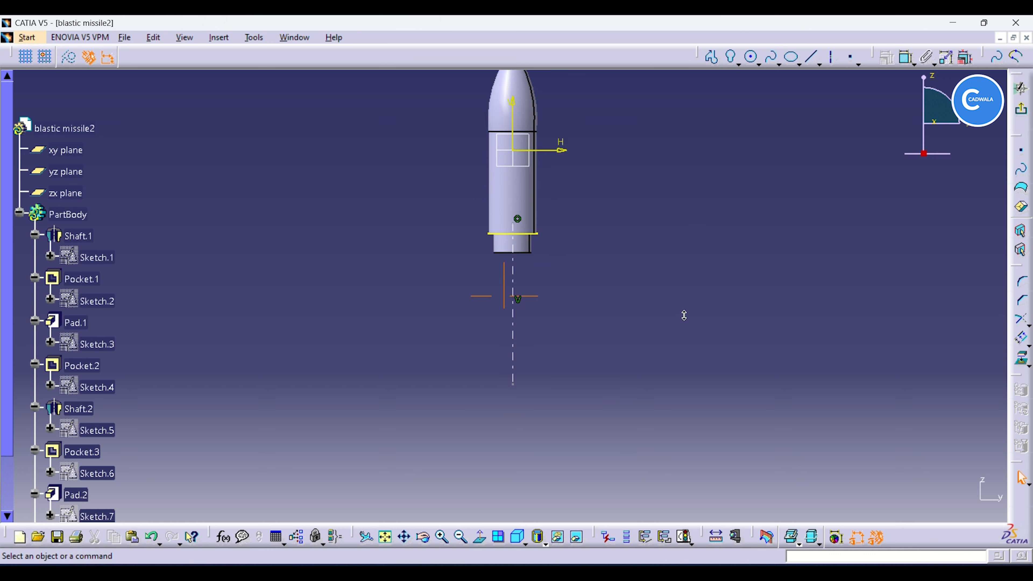
left_click(712, 57)
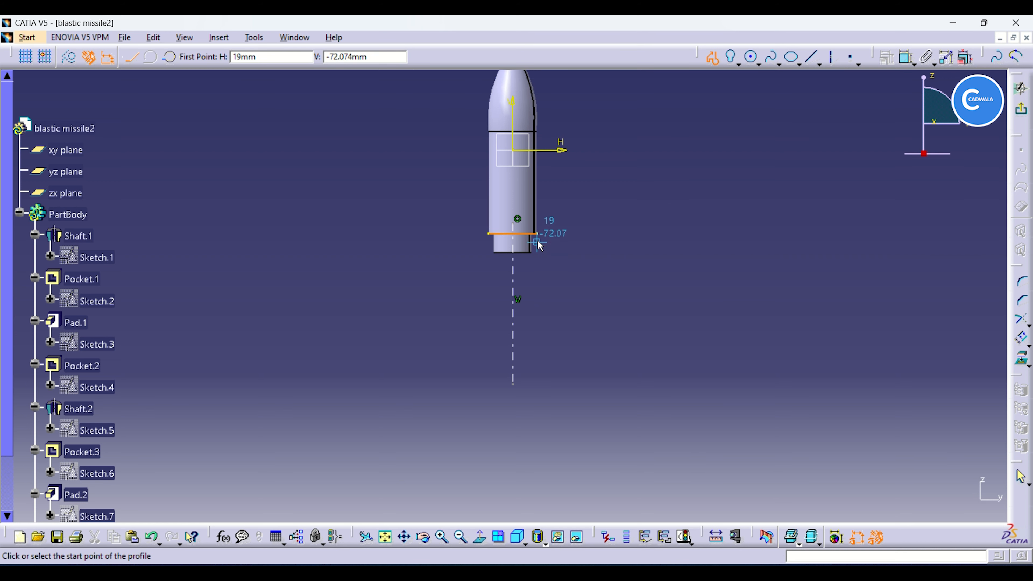
left_click(536, 235)
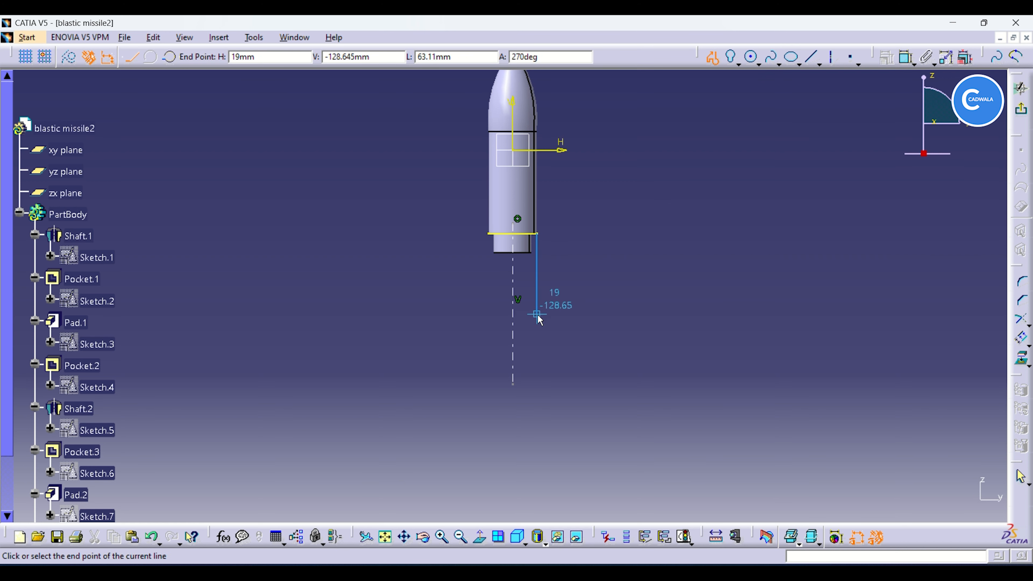
left_click(536, 337)
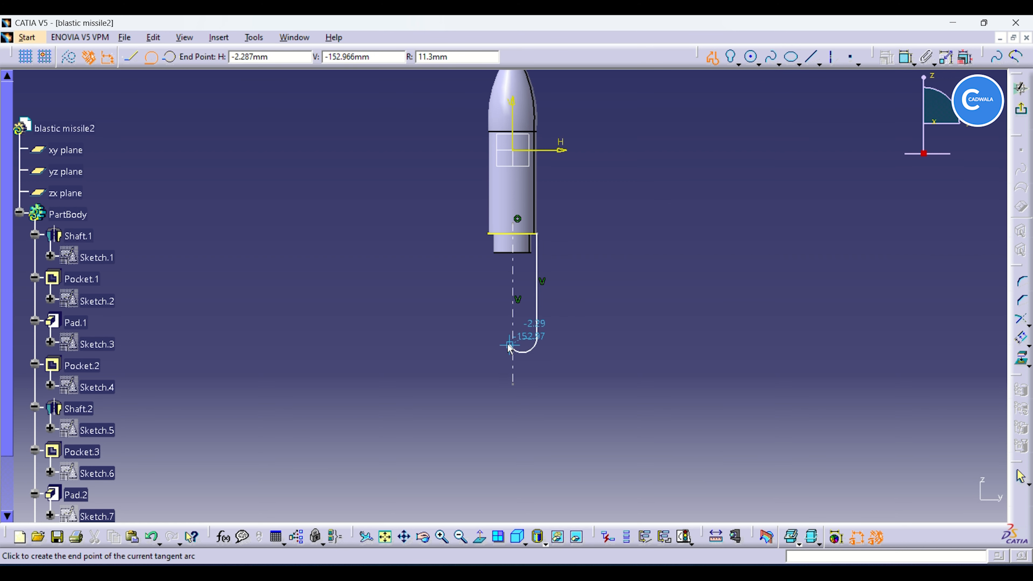
key("ctrl+z")
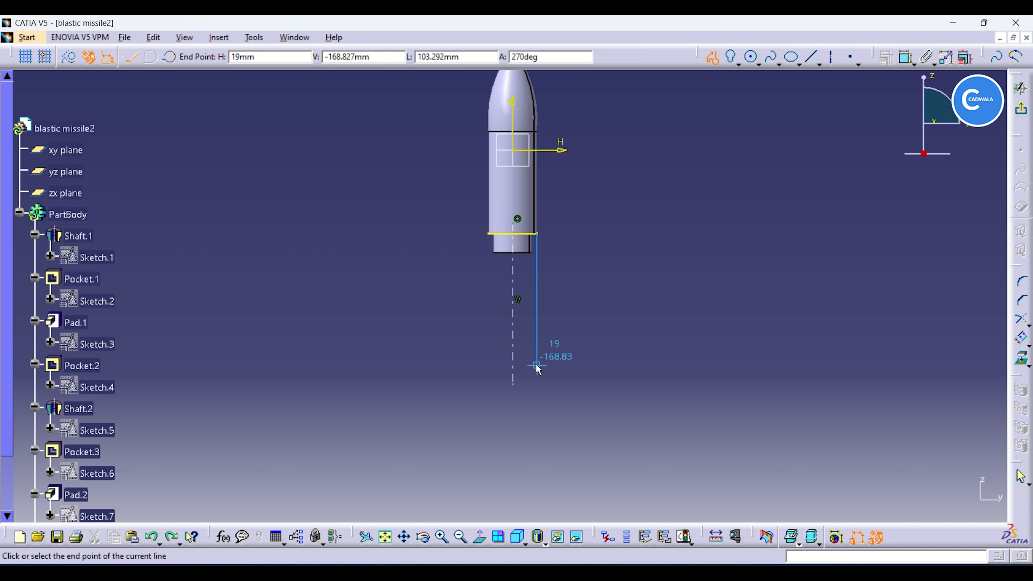
left_click(537, 362)
left_click(513, 361)
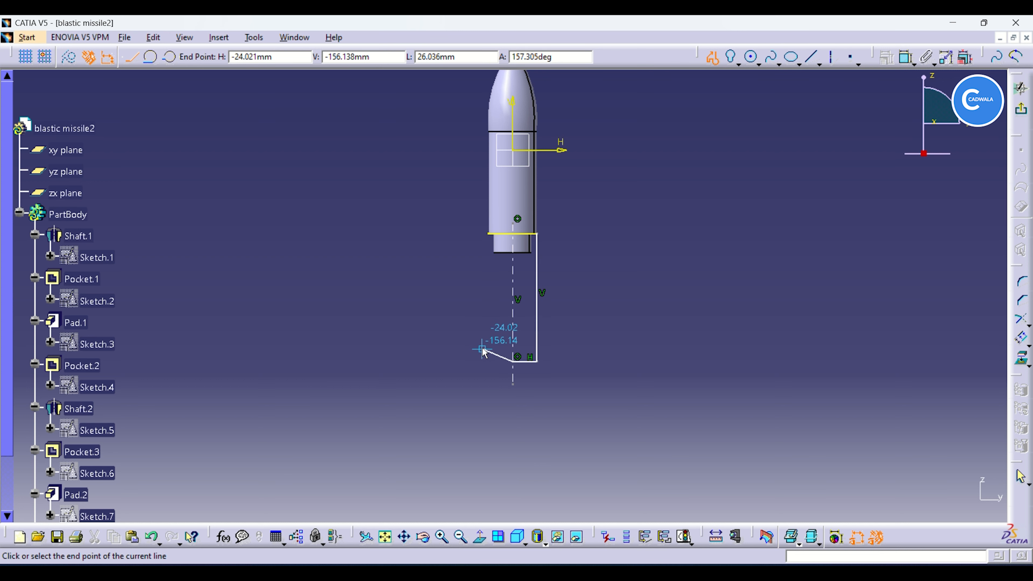
key("Escape")
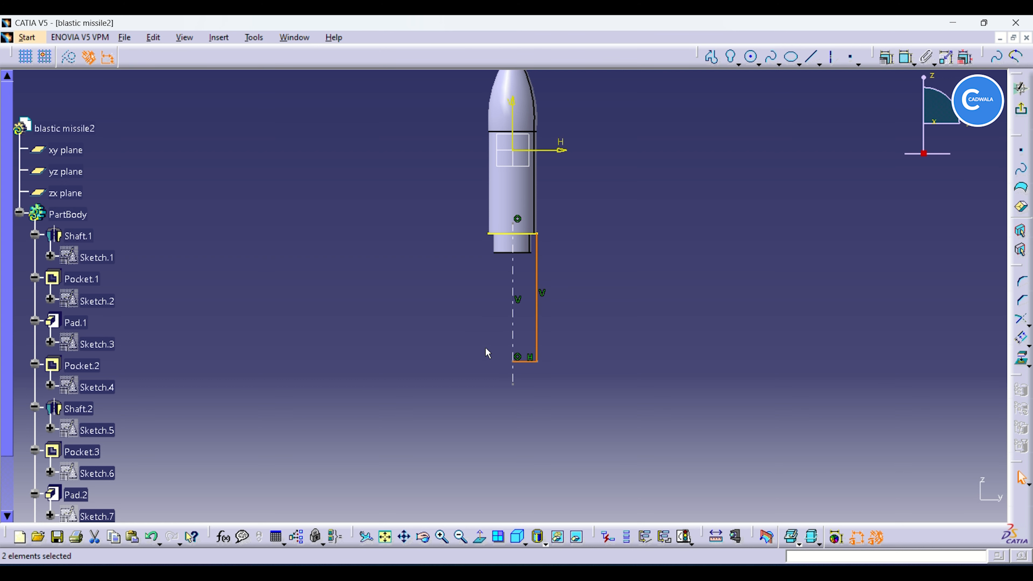
left_click(729, 248)
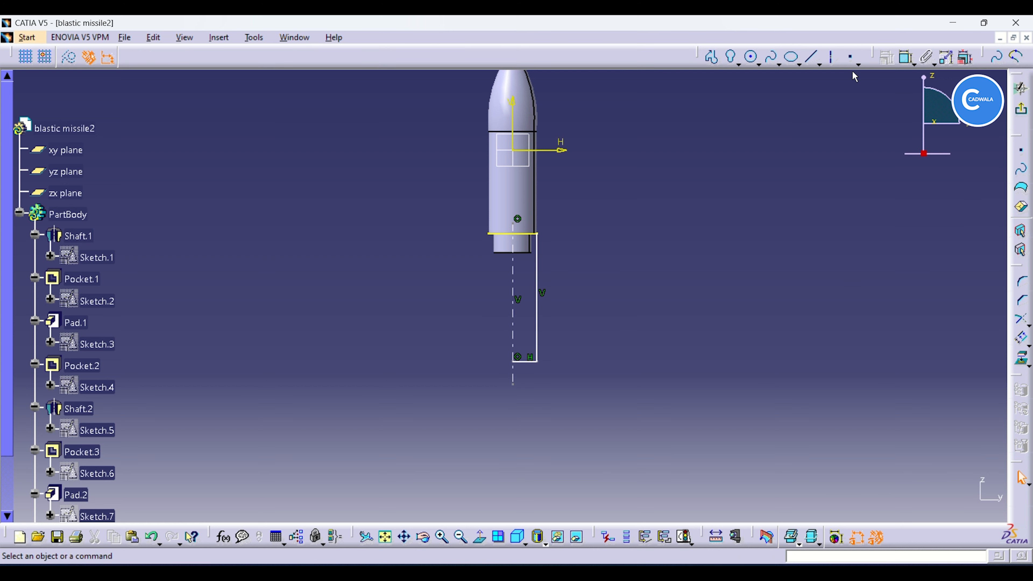
Step: Quick Trim the half of the projected edge on the far side of the axis from the profile, and exit the sketch
left_click(1025, 328)
left_click(976, 336)
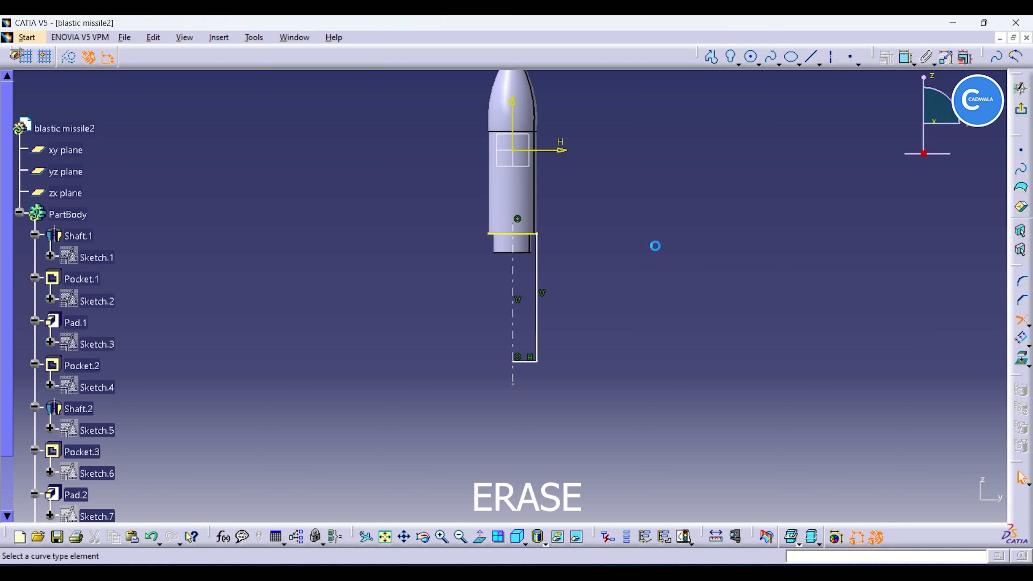
left_click(495, 238)
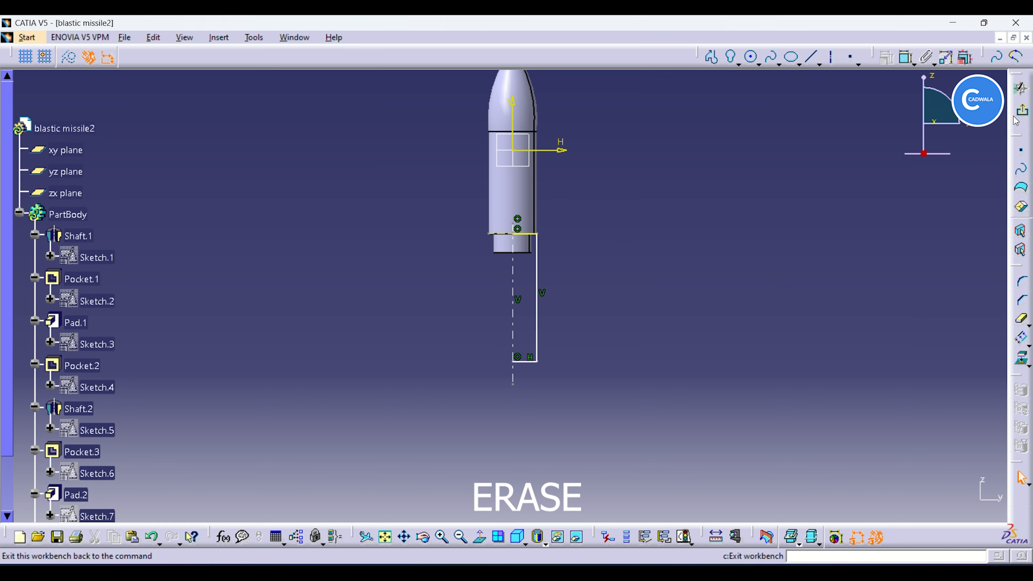
left_click(1023, 111)
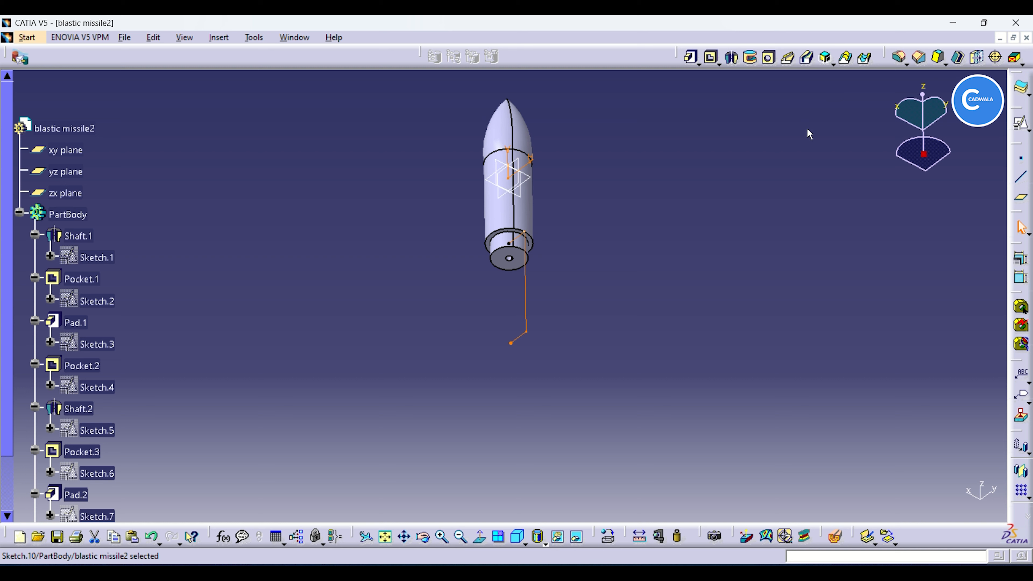
Step: Revolve the skirt profile 360 degrees about the sketch axis with Shaft
left_click(731, 57)
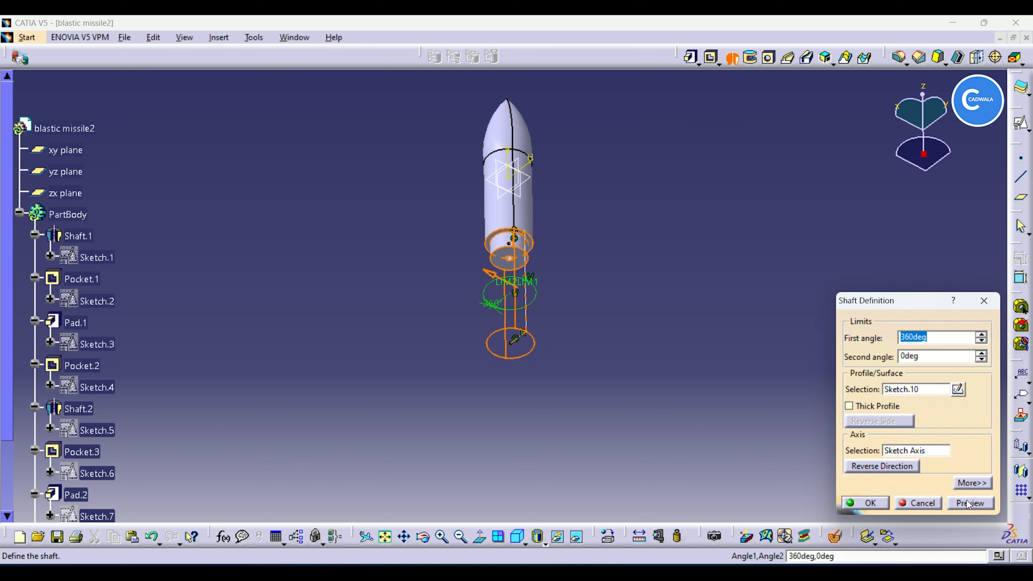
left_click(965, 504)
left_click(866, 504)
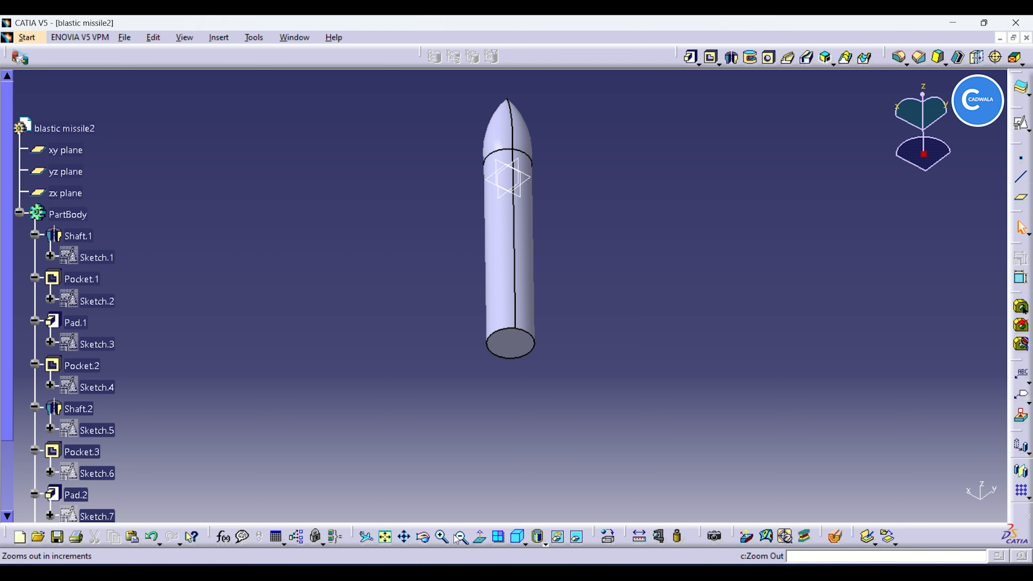
left_click(423, 537)
middle_click_drag(515, 401, 512, 320)
left_click(512, 313)
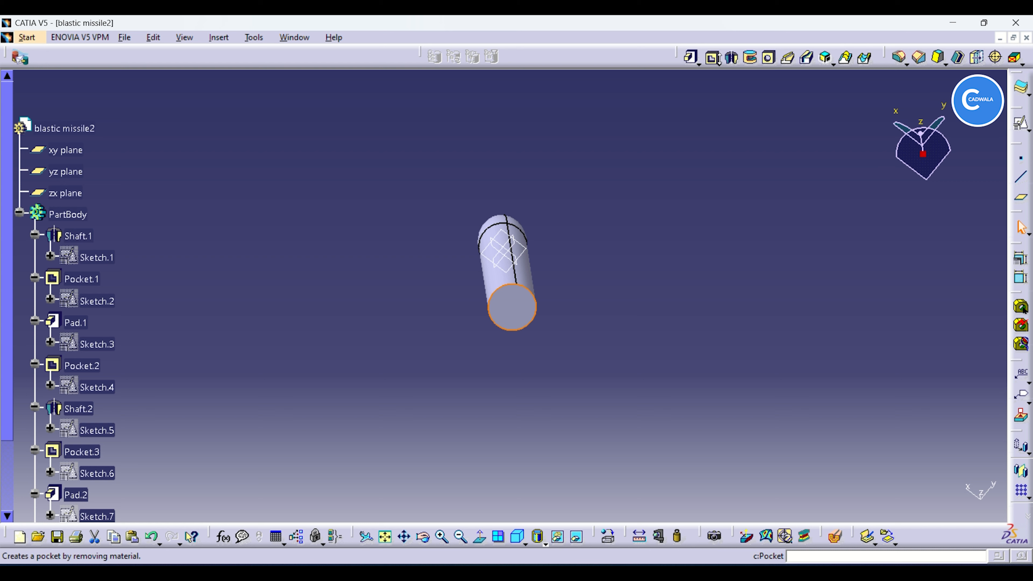
left_click(712, 61)
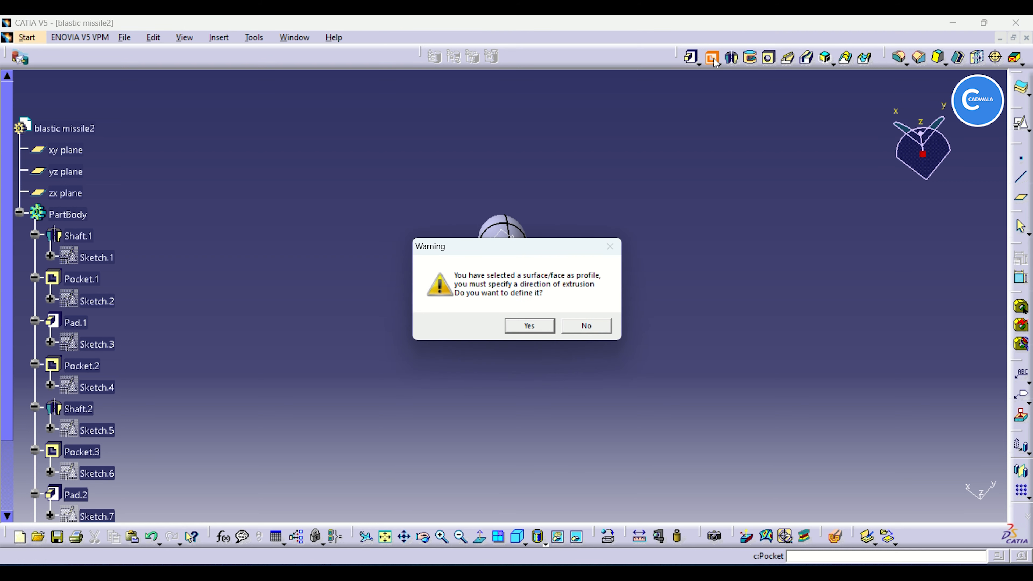
left_click(584, 326)
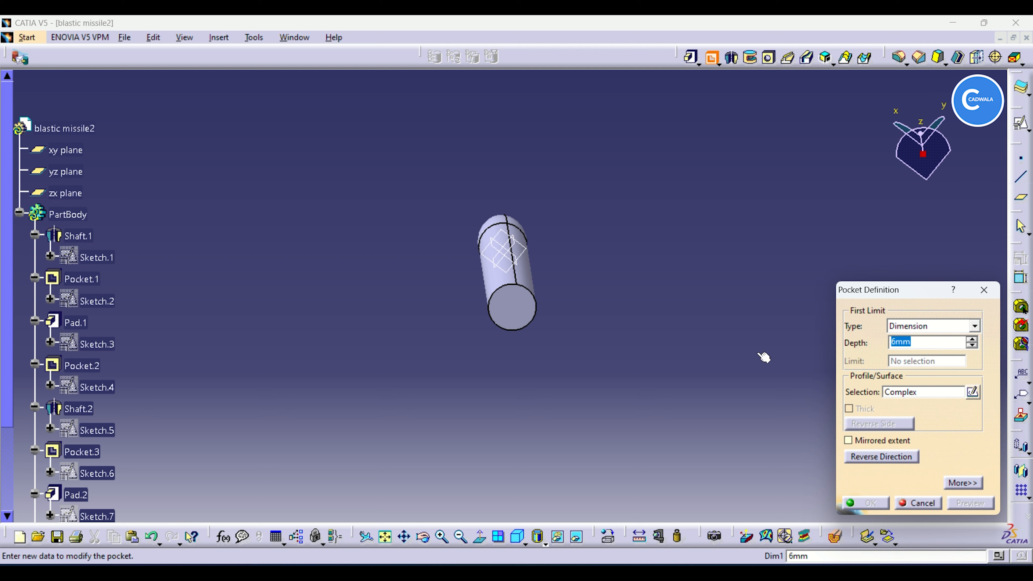
left_click(984, 290)
Step: Create a positioned sketch on the flat end face of the skirt
left_click(519, 308)
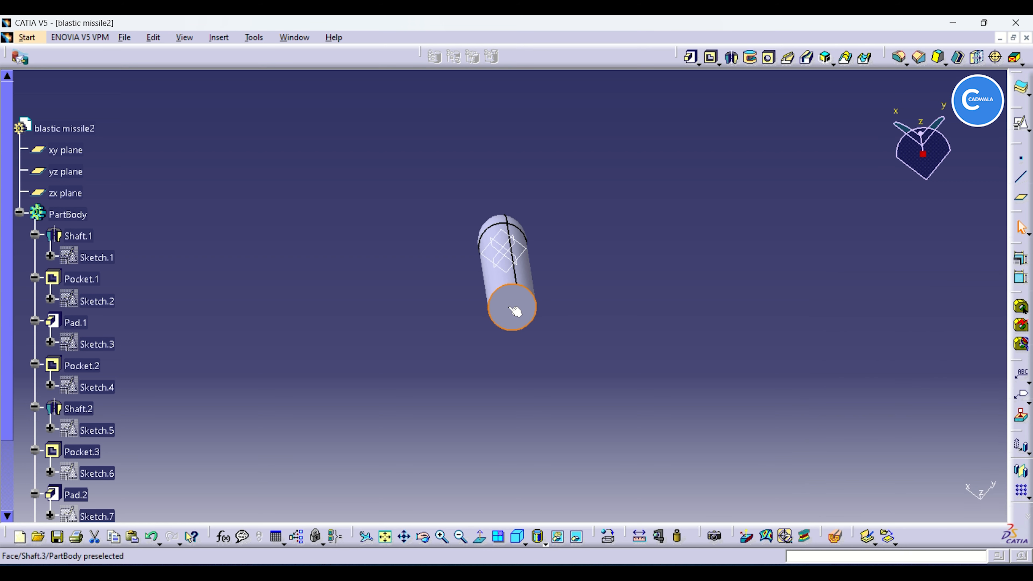
left_click(1020, 123)
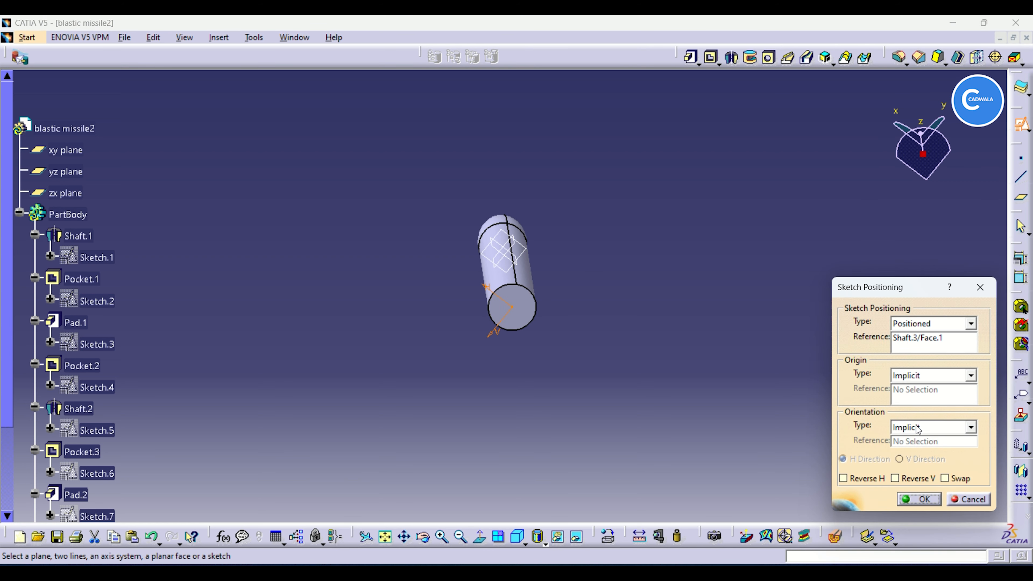
left_click(919, 499)
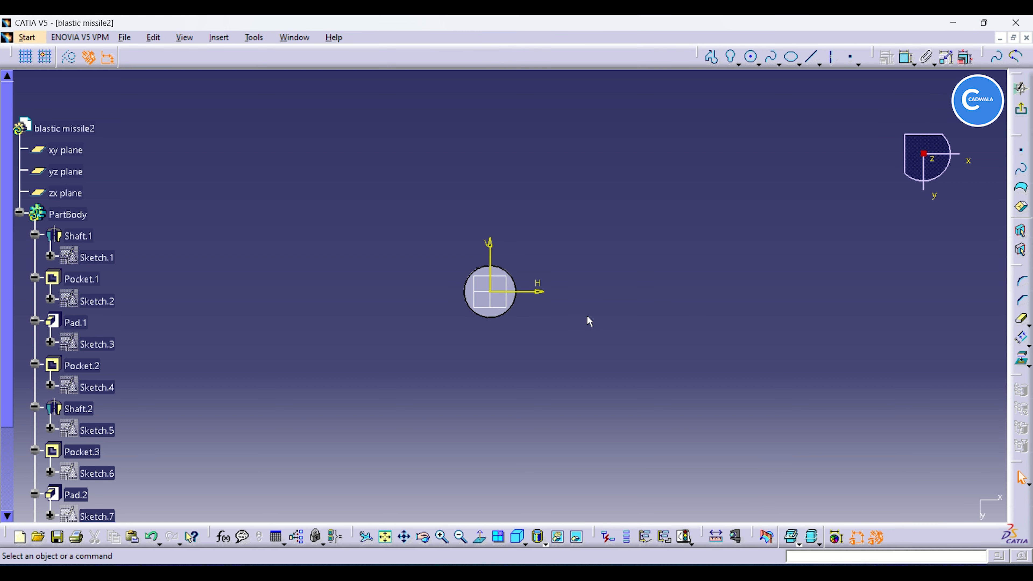
Step: Sketch a circle centred on the origin inside the skirt's end face
middle_click_drag(581, 337, 614, 236)
left_click(751, 57)
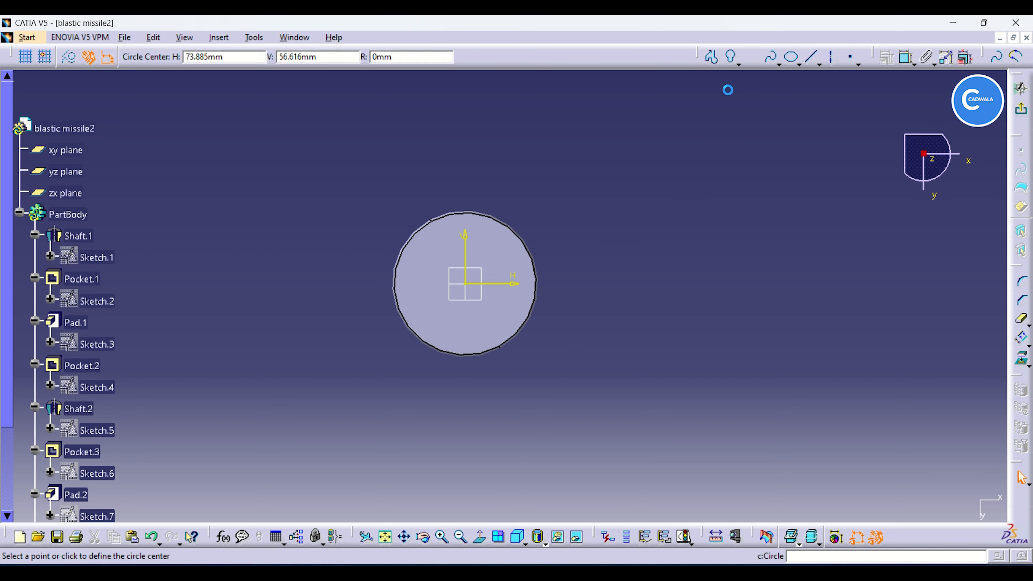
left_click(468, 283)
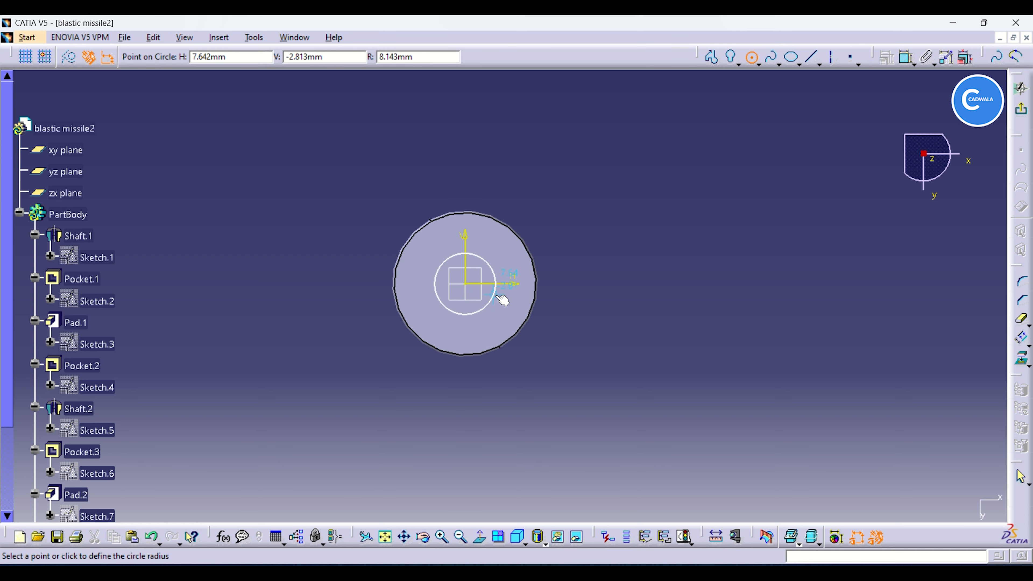
left_click(510, 300)
Step: Constrain the circle's diameter to 25 mm and exit the sketch
left_click(907, 58)
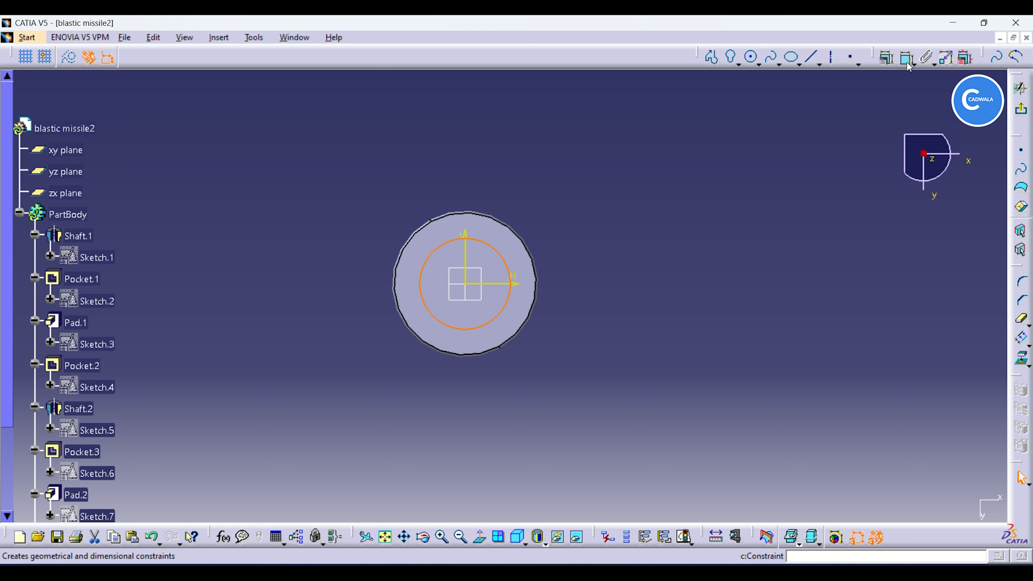
left_click(503, 259)
left_click(622, 191)
double_click(619, 181)
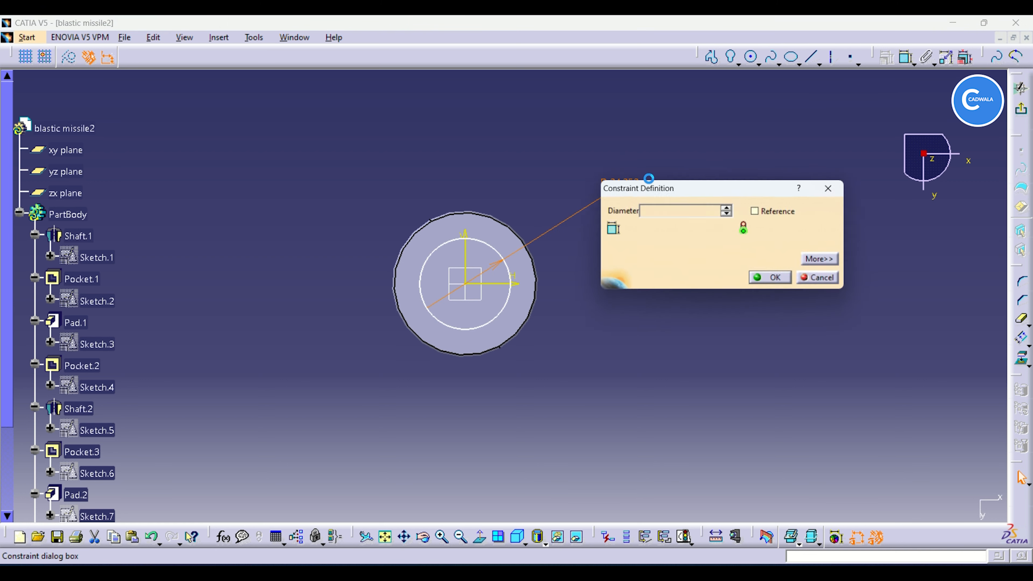
type("25mm")
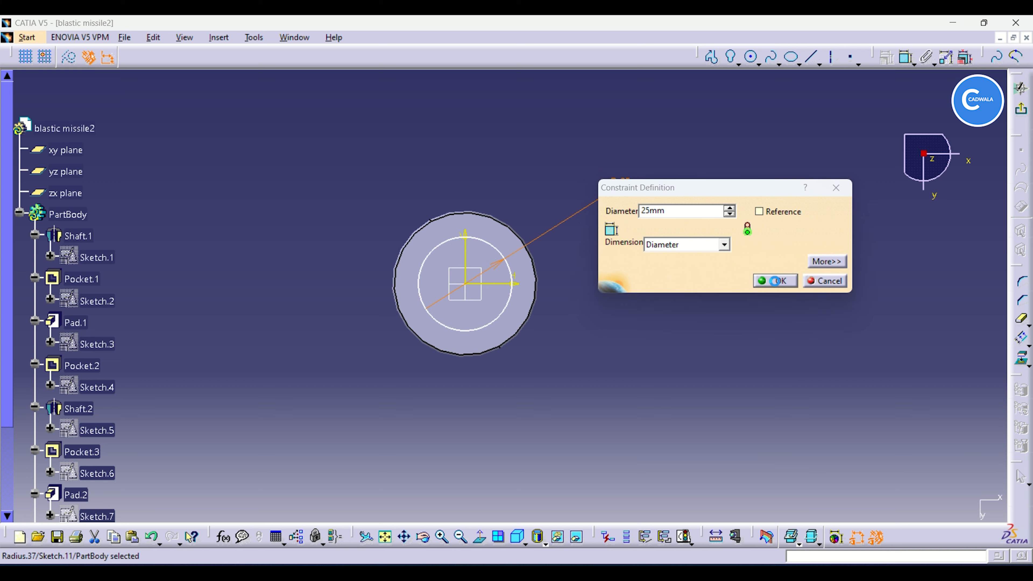
left_click(775, 281)
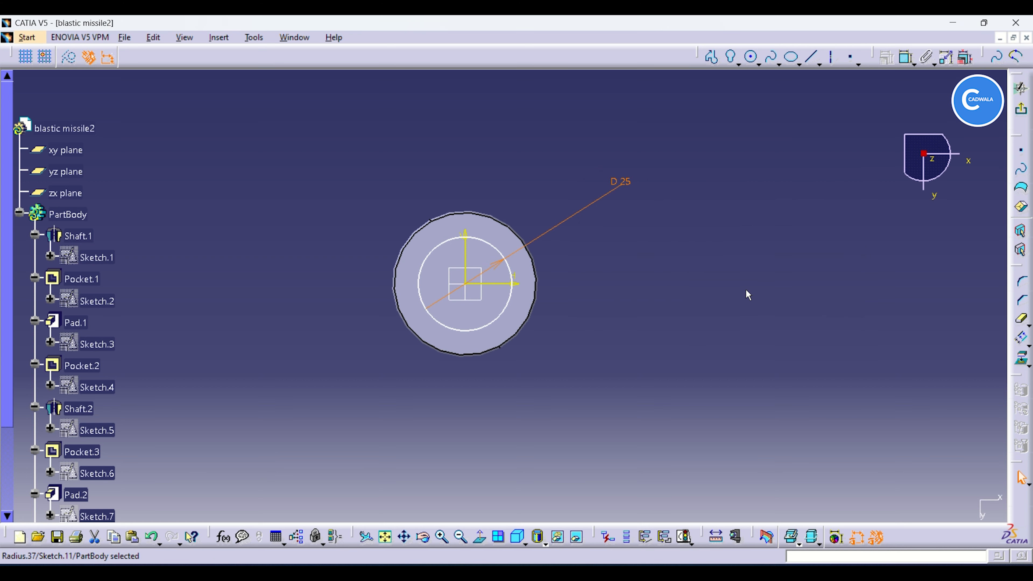
left_click(695, 231)
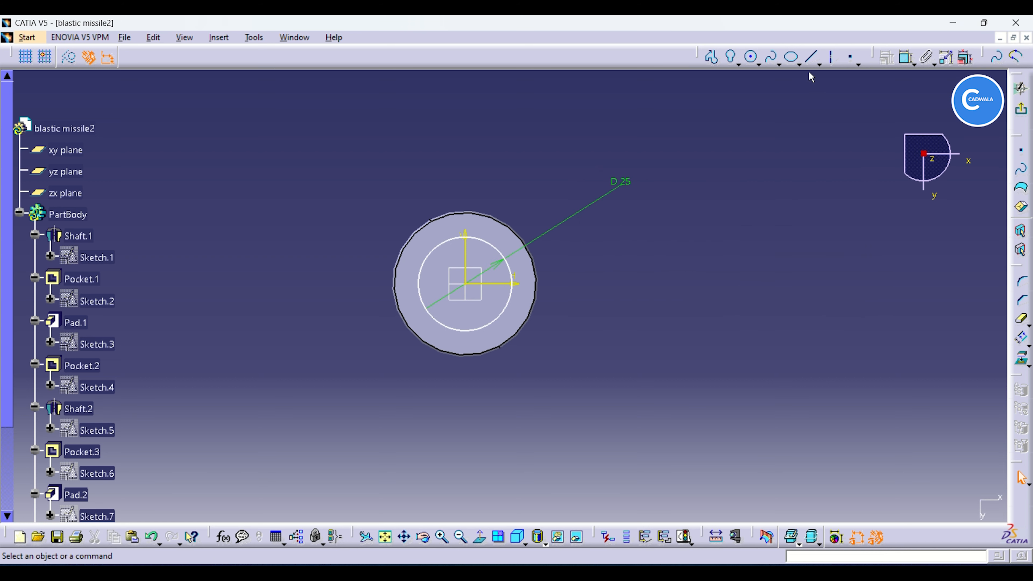
left_click(1026, 115)
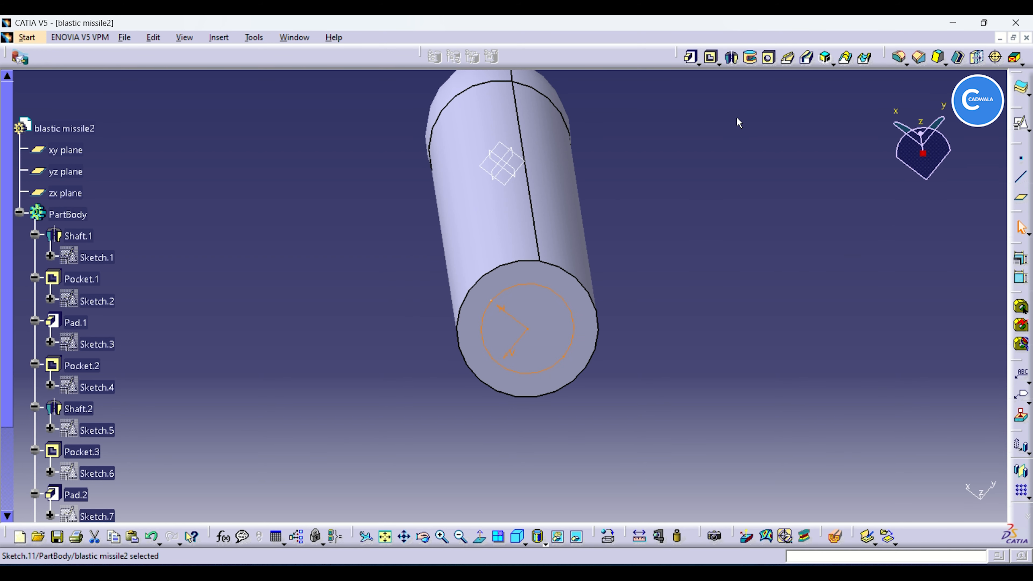
Step: Start a Pocket from the 25 mm circle sketch and try depths of 50, 60 and 100 mm
left_click(712, 58)
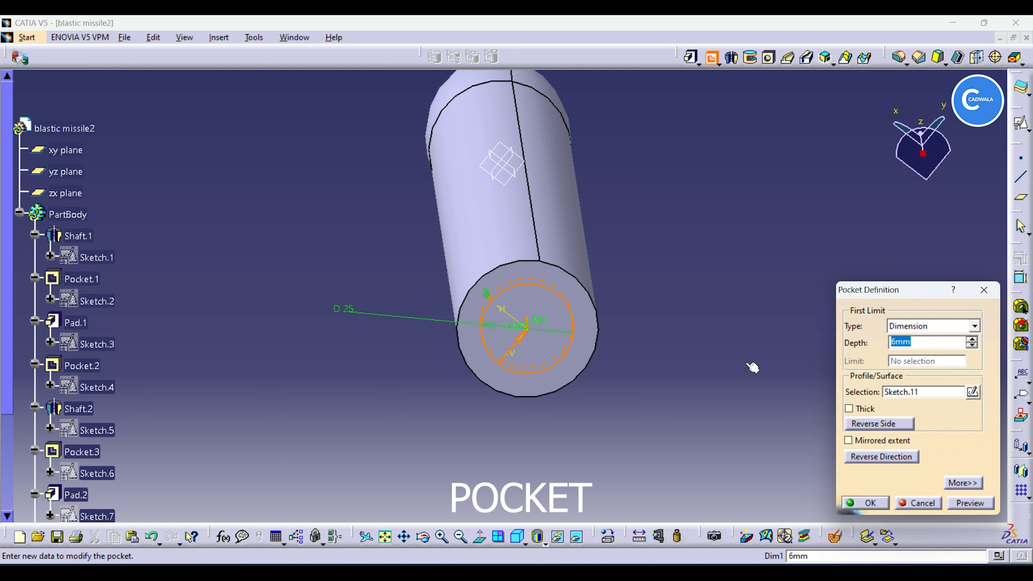
middle_click_drag(463, 472, 591, 383)
double_click(902, 342)
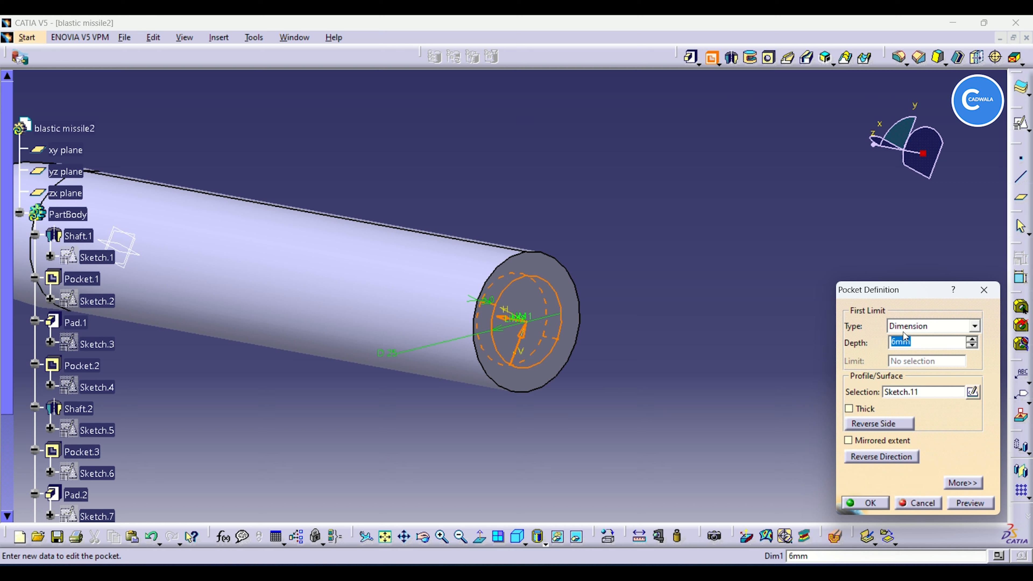
left_click(693, 417)
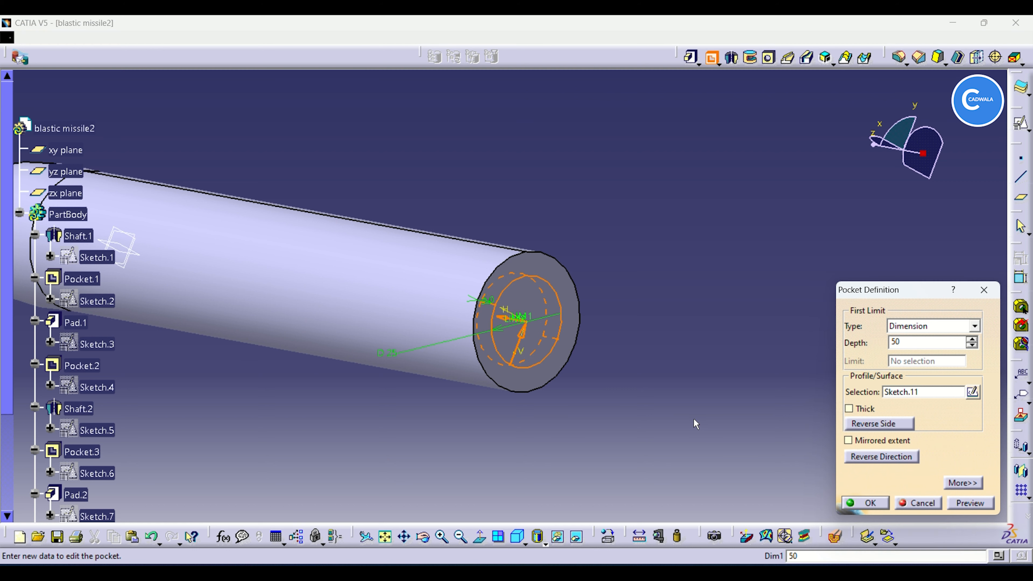
left_click_drag(917, 342, 886, 343)
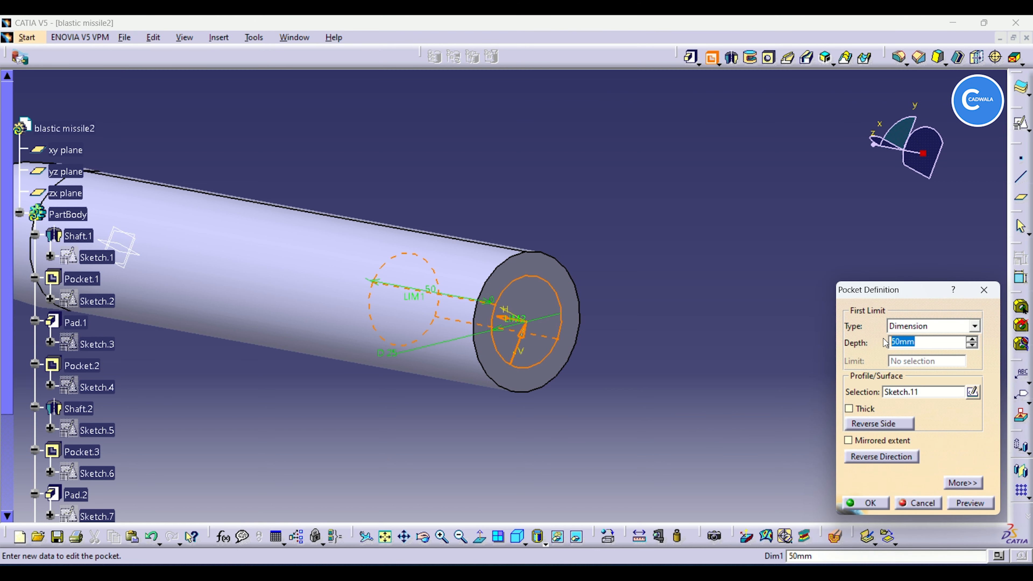
type("60")
left_click(734, 363)
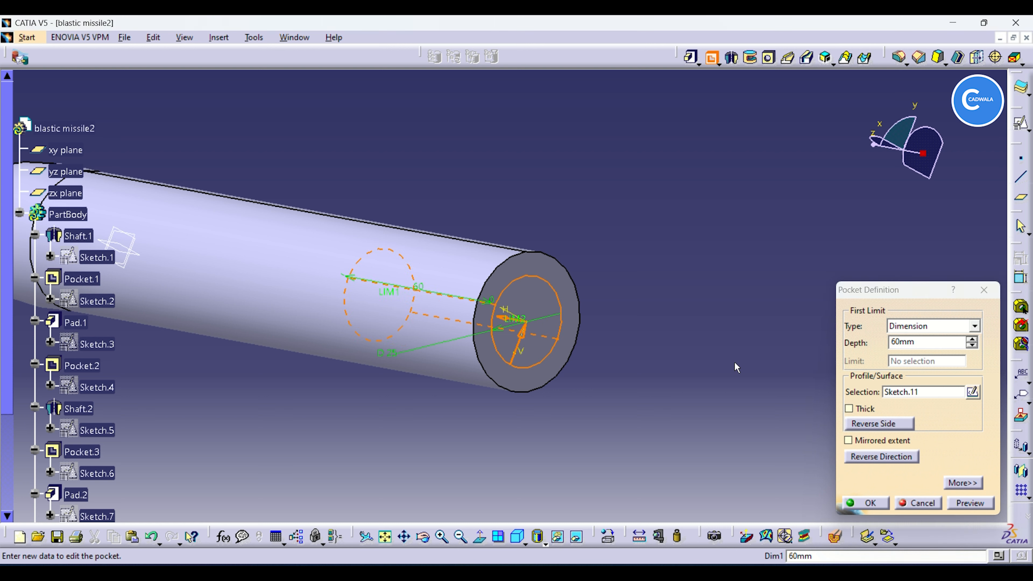
left_click_drag(925, 342, 875, 344)
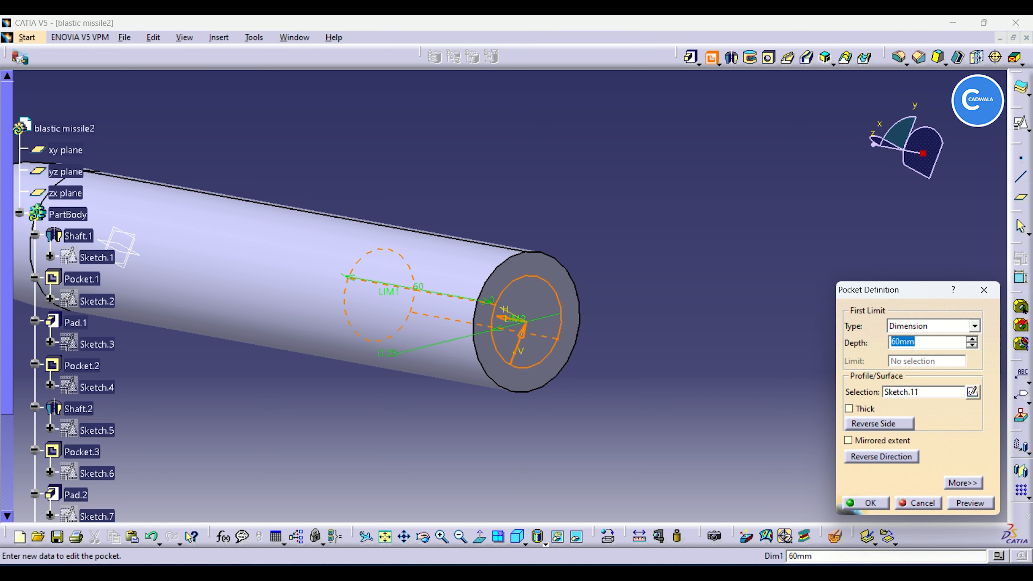
type("100")
left_click(744, 365)
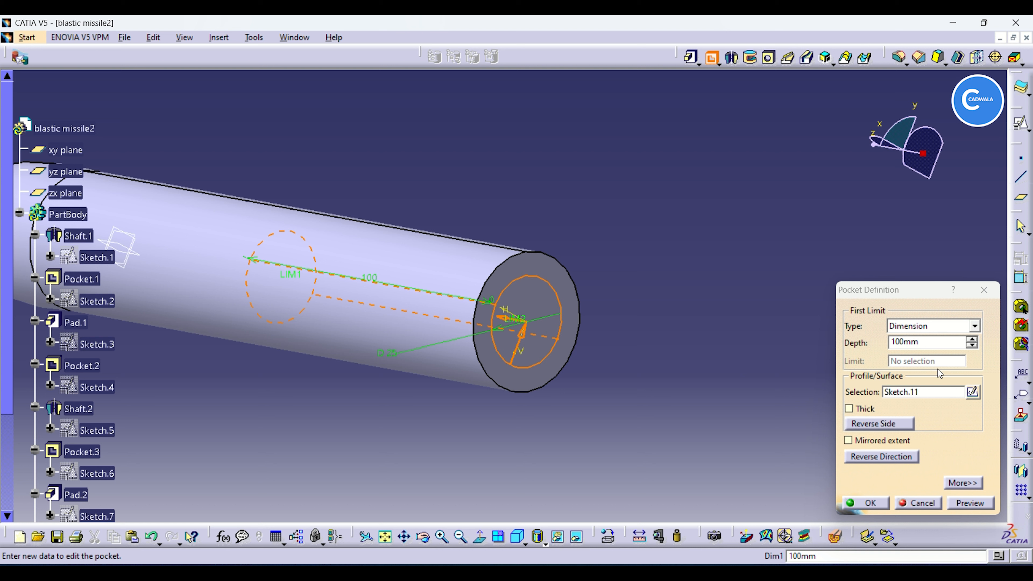
Step: Set the pocket depth to 80 mm and create the hole in the skirt
left_click_drag(927, 342, 866, 348)
type("80")
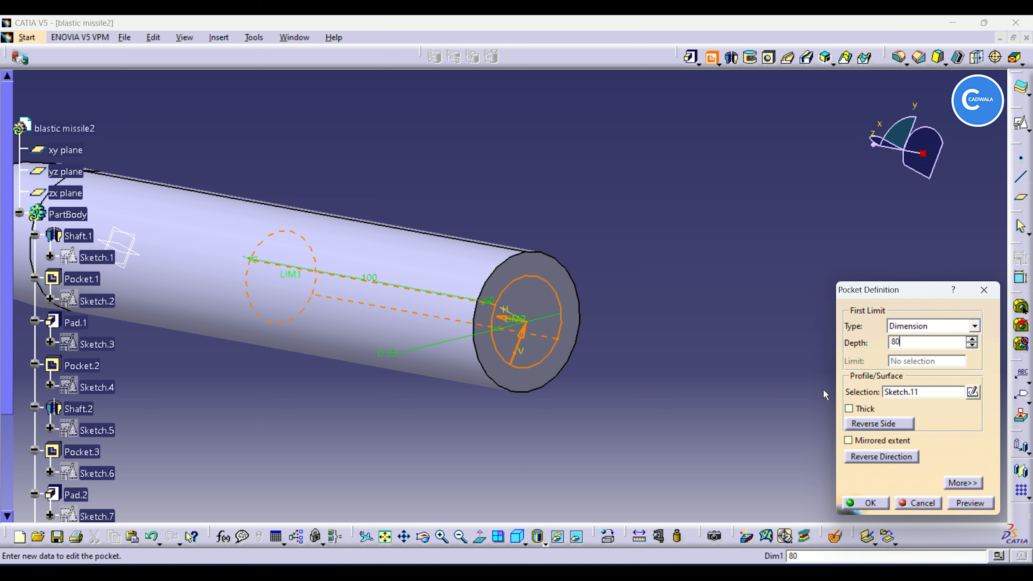
left_click(776, 391)
left_click(858, 504)
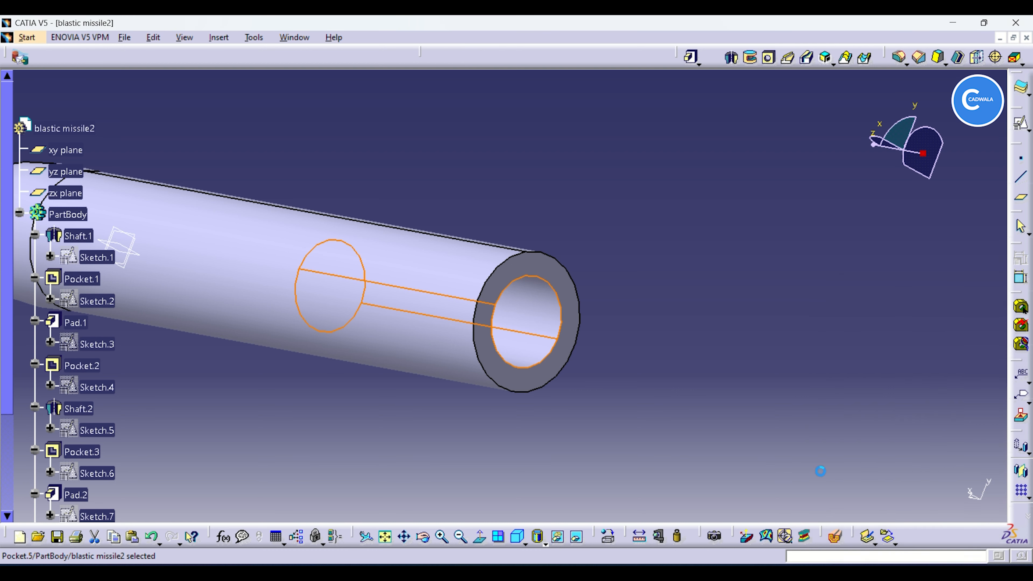
Step: Create a positioned sketch on the skirt's ring-shaped end face with an origin-centred circle matching the hole's edge, and exit the sketch
left_click(566, 361)
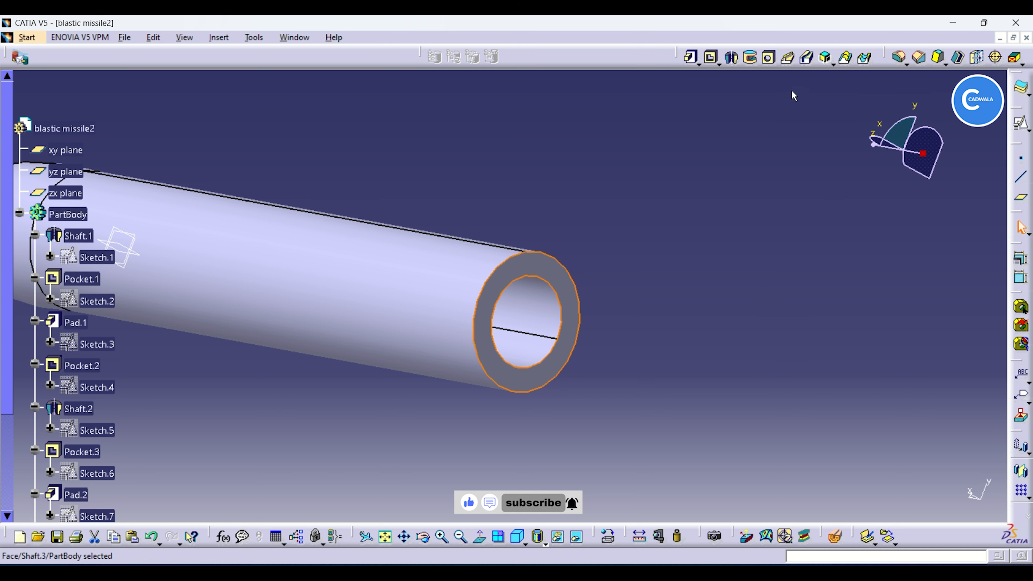
left_click(1021, 123)
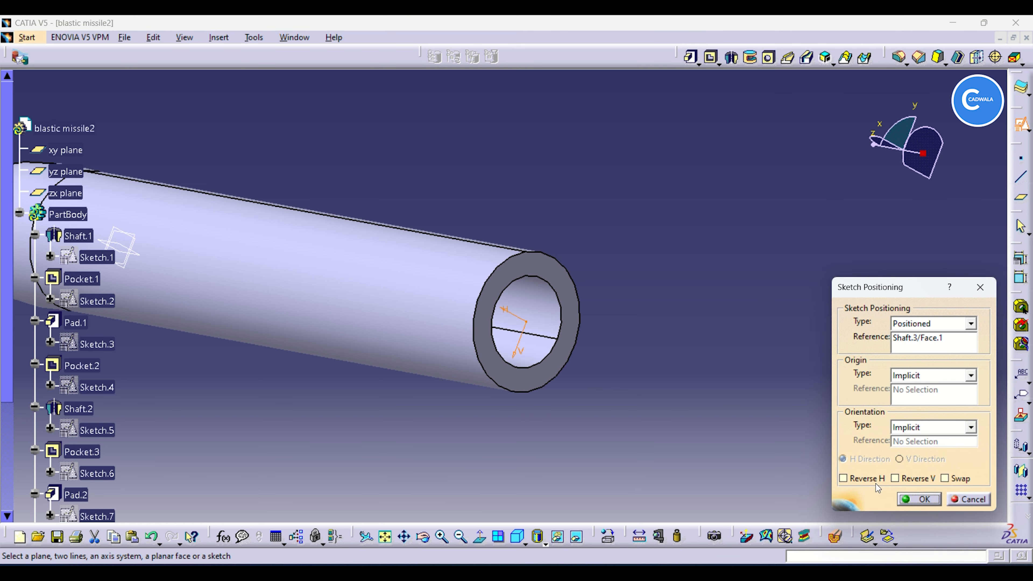
left_click(920, 500)
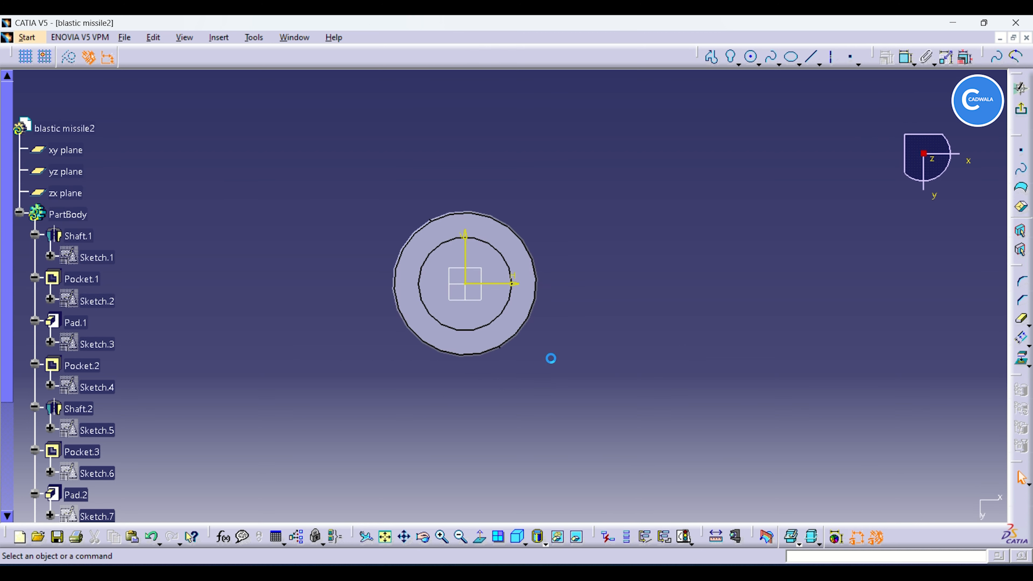
left_click(751, 57)
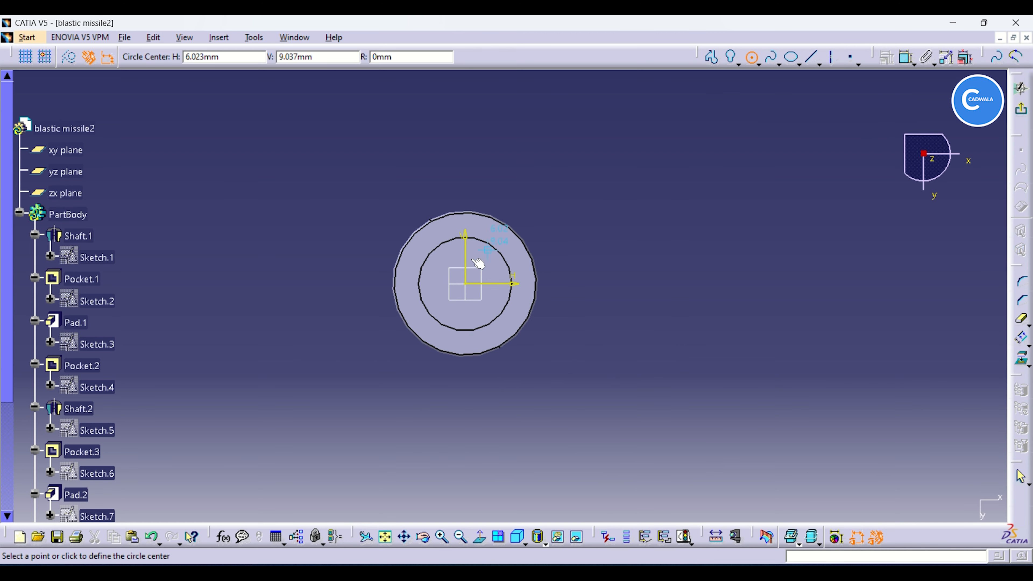
left_click(466, 285)
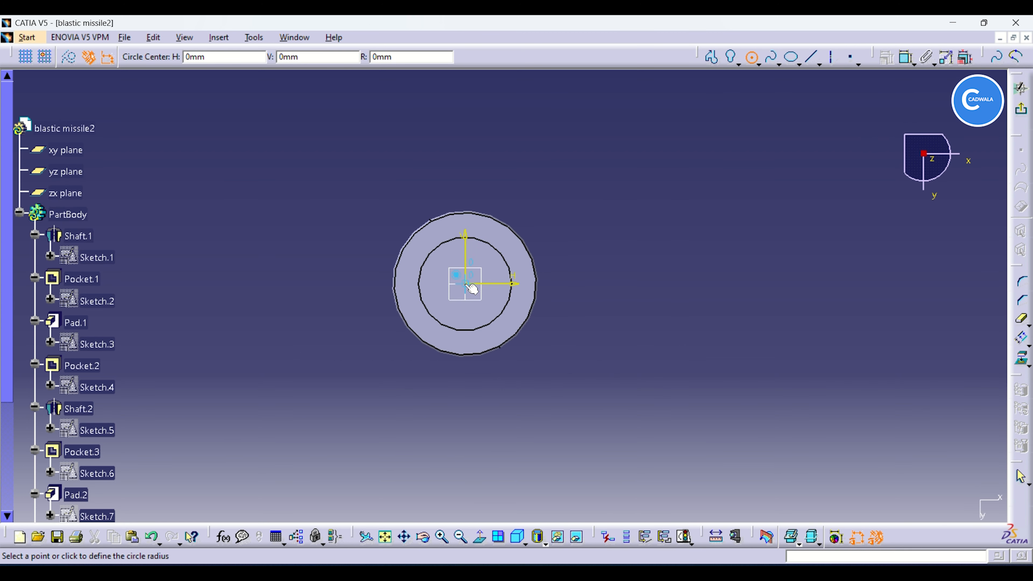
left_click(512, 311)
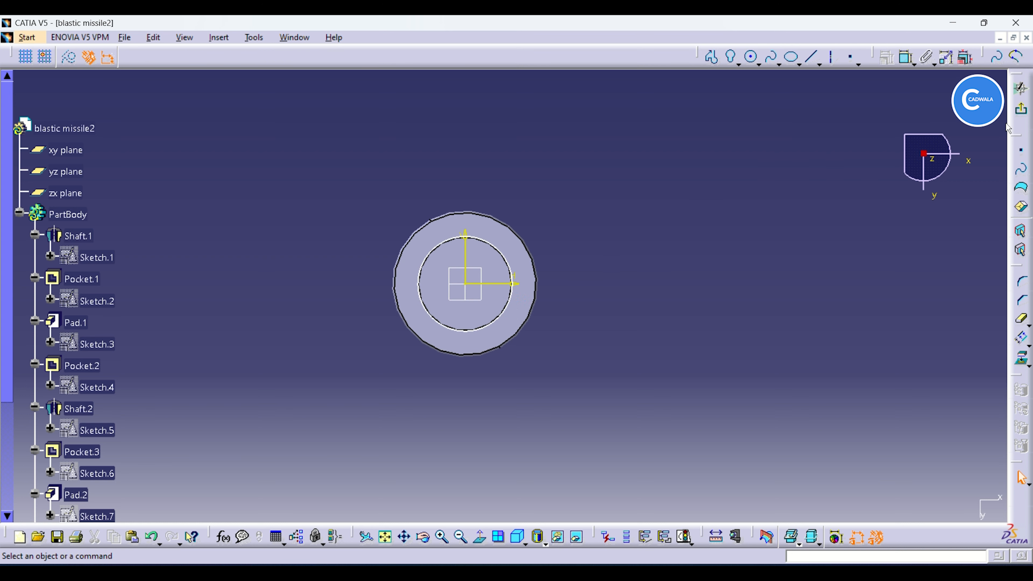
left_click(1021, 87)
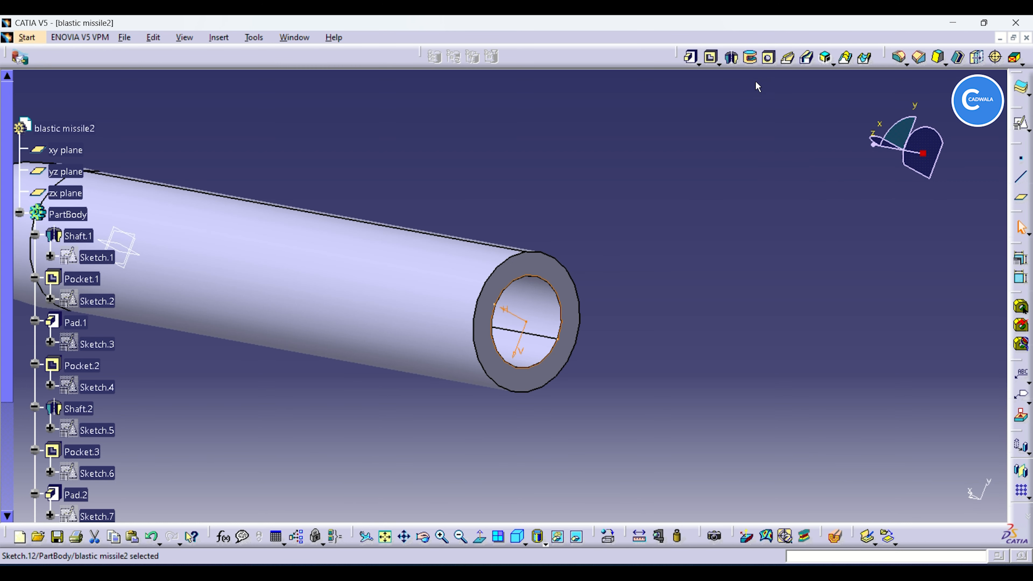
Step: Pad the hole-sized circle 5 mm into the skirt to close off the opening
left_click(690, 57)
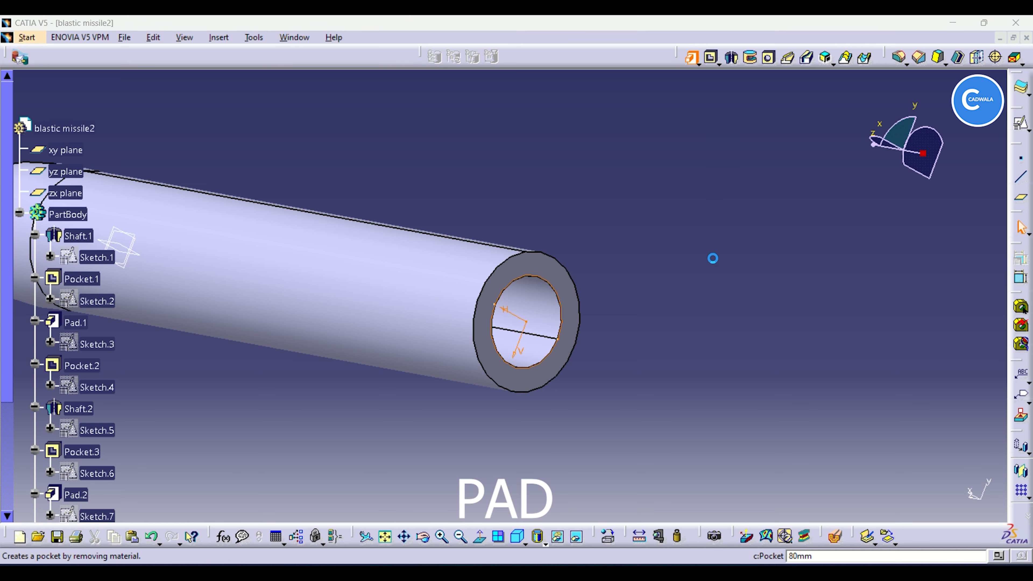
left_click(551, 328)
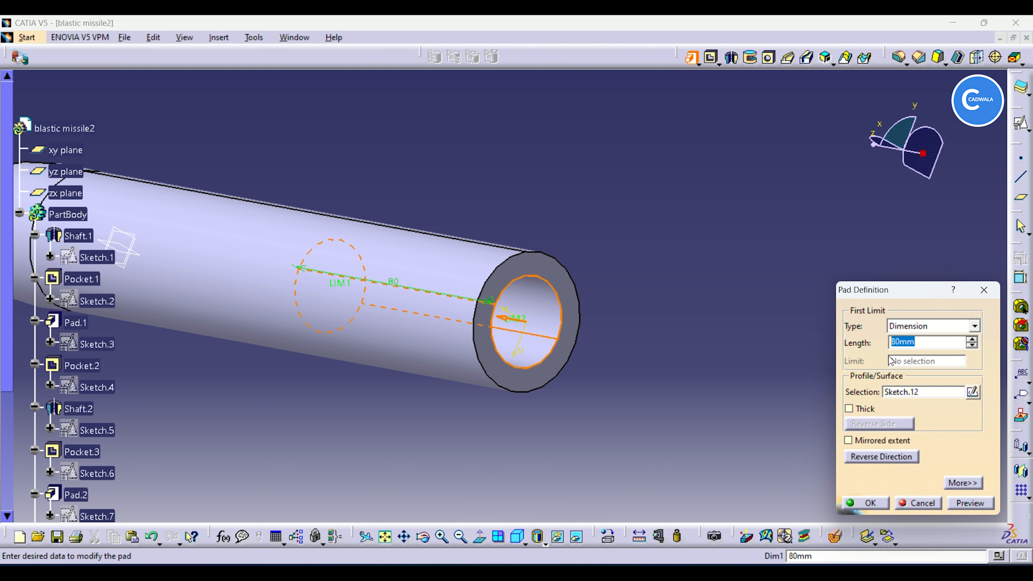
type("5")
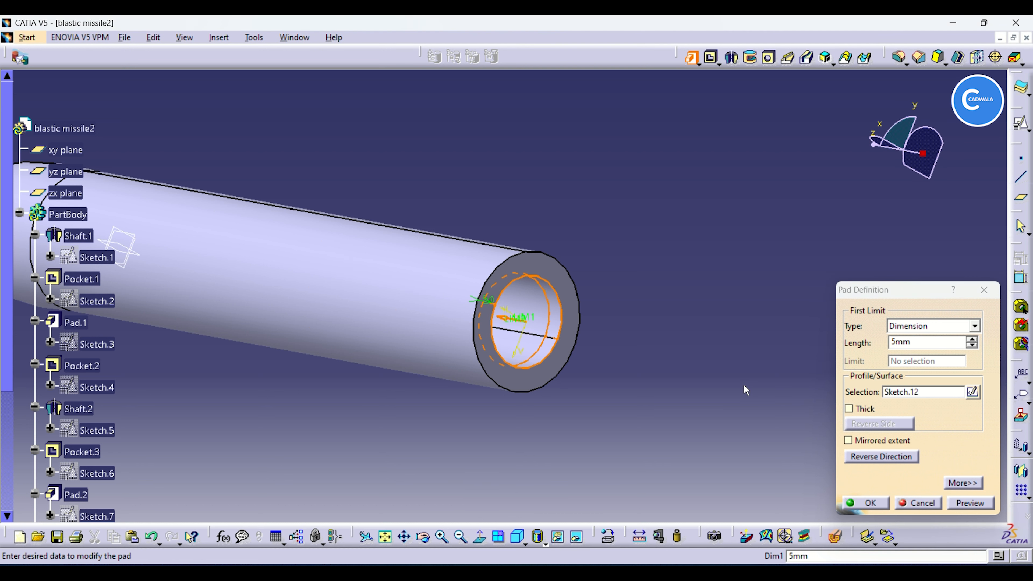
left_click(962, 504)
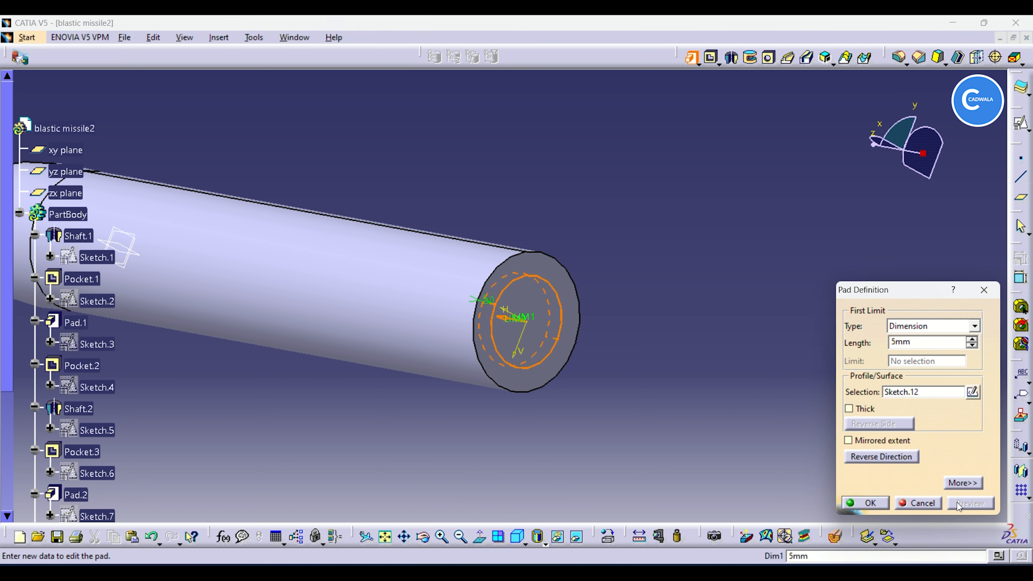
left_click(871, 504)
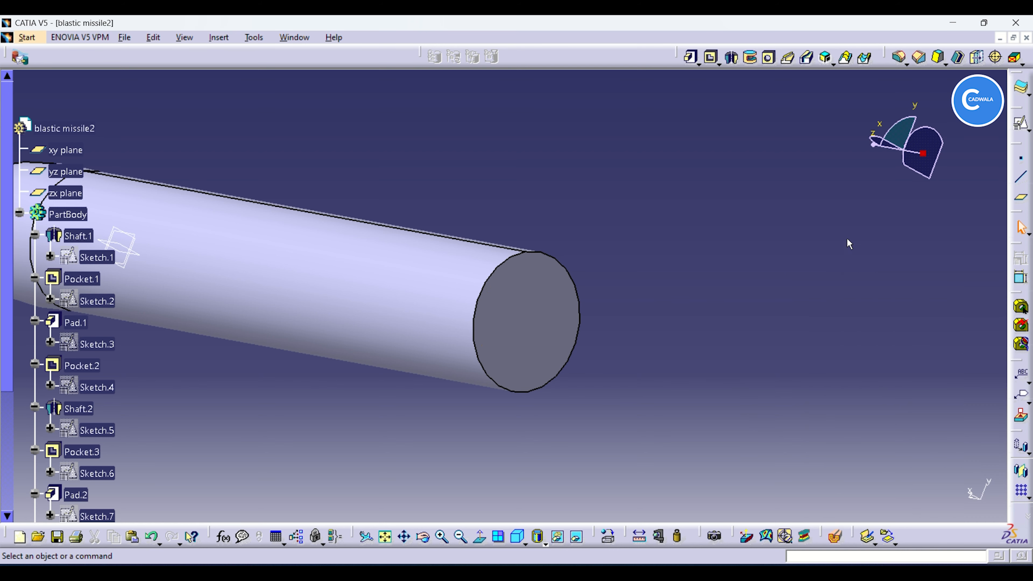
Step: Create a positioned sketch on the closed end face and draw an origin-centred circle about 34 mm in diameter
left_click(1022, 127)
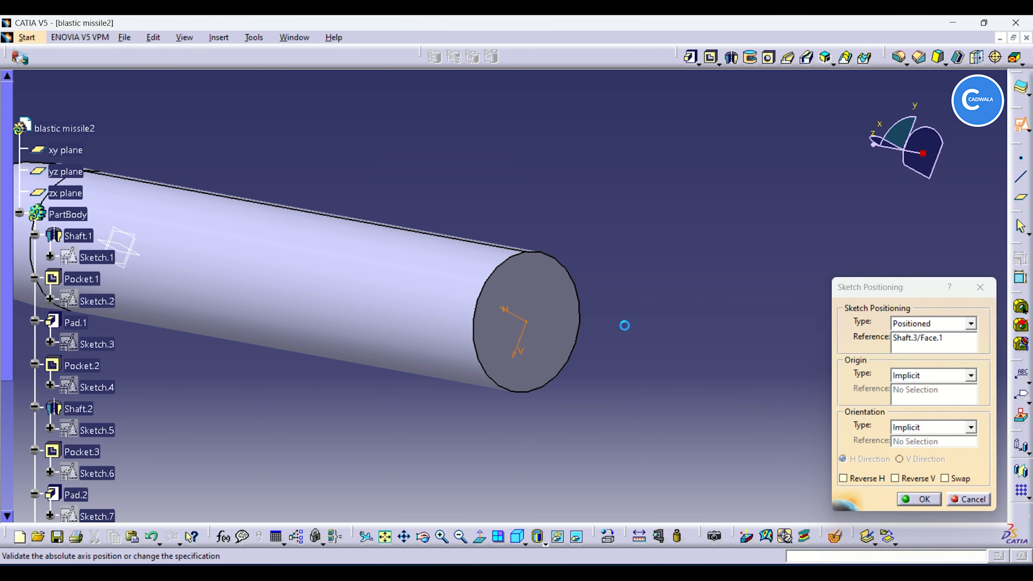
left_click(919, 499)
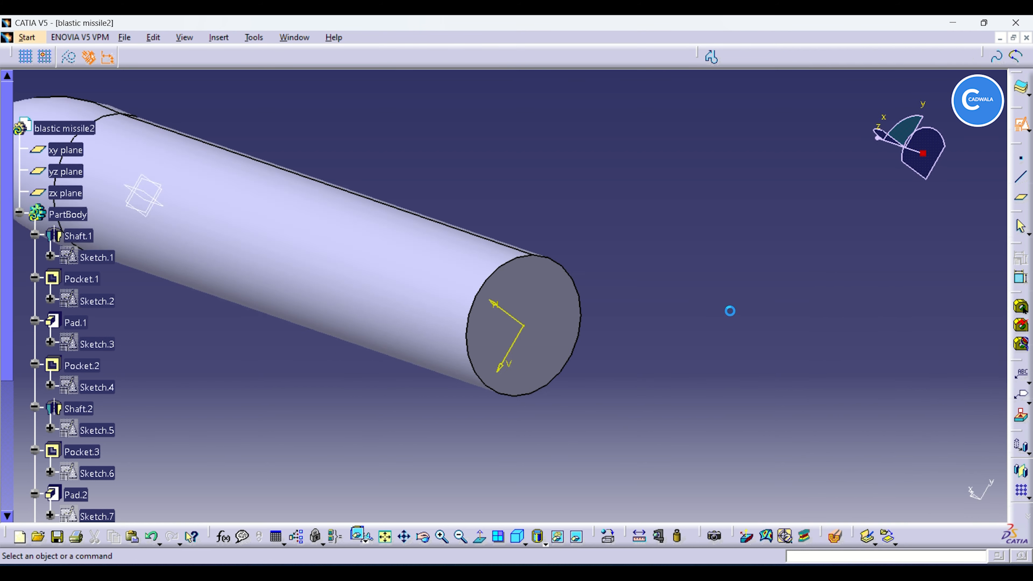
left_click(750, 57)
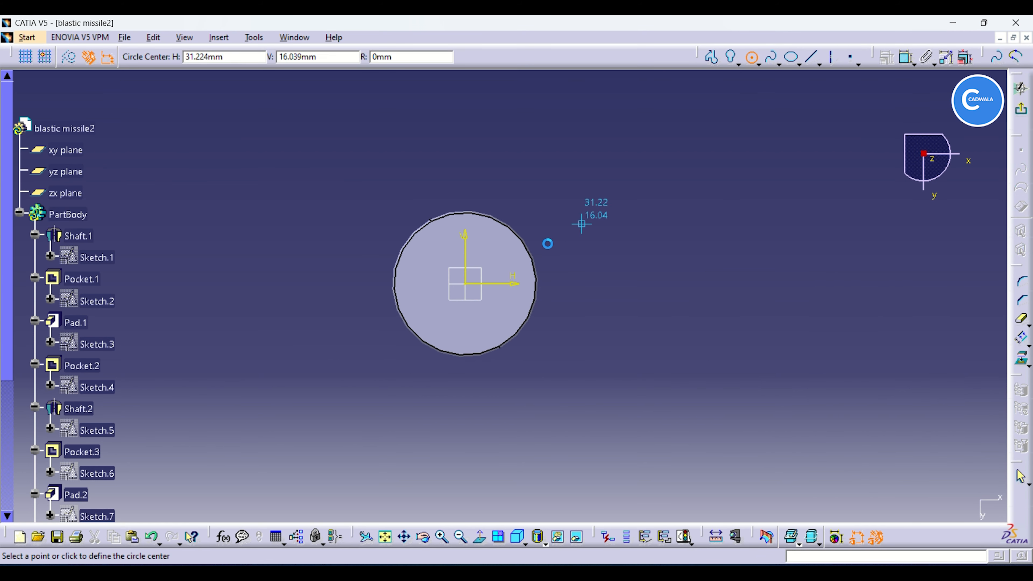
left_click(467, 284)
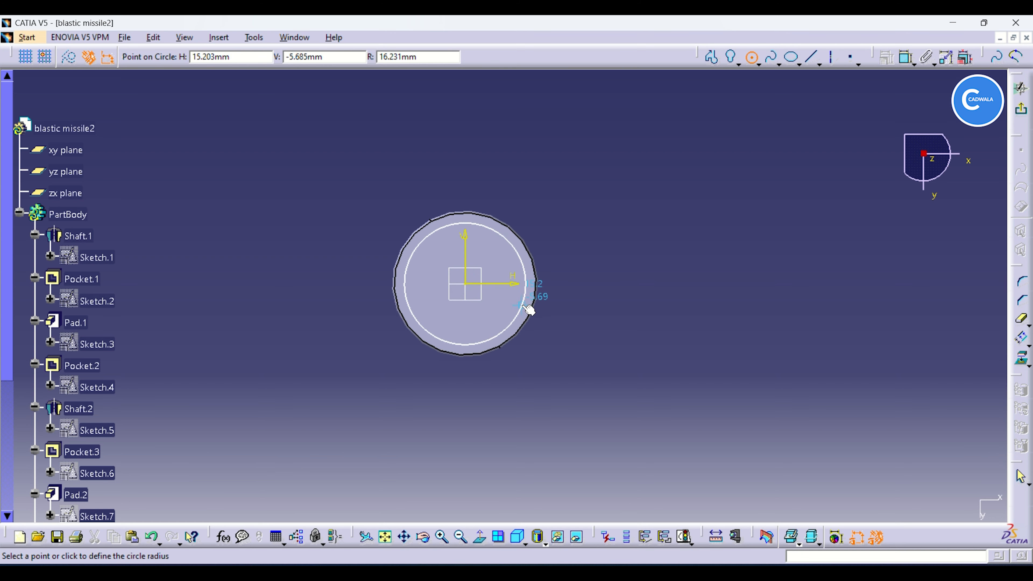
left_click(530, 312)
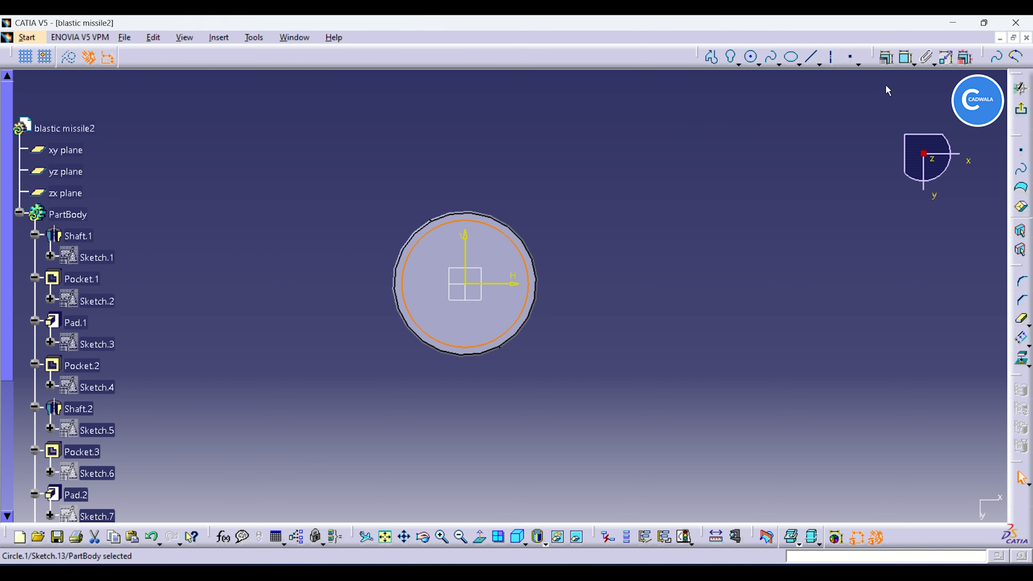
Step: Constrain the circle on the closed end face to a 34 mm diameter and exit the sketch
left_click(907, 57)
left_click(625, 219)
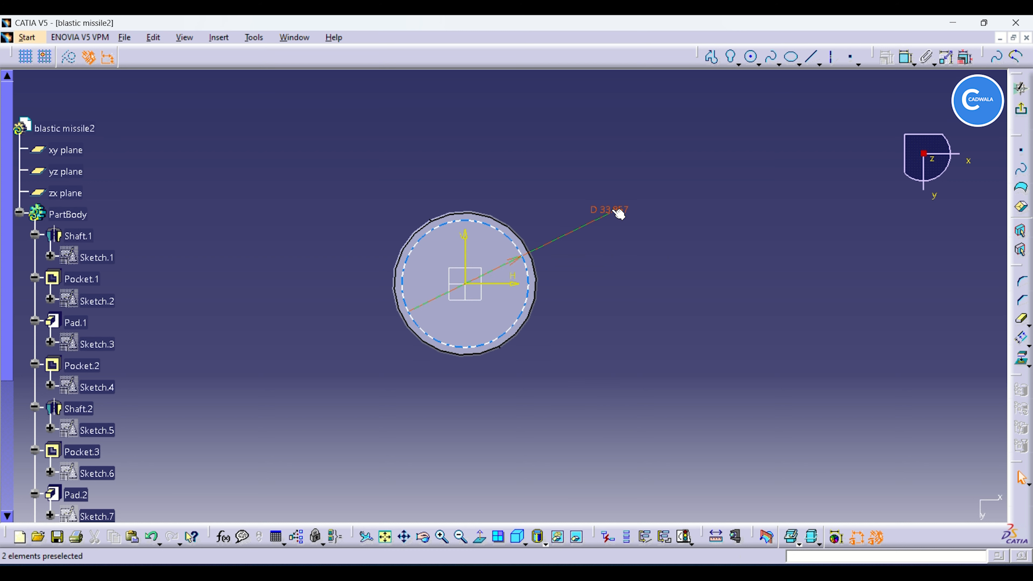
double_click(618, 213)
type("3")
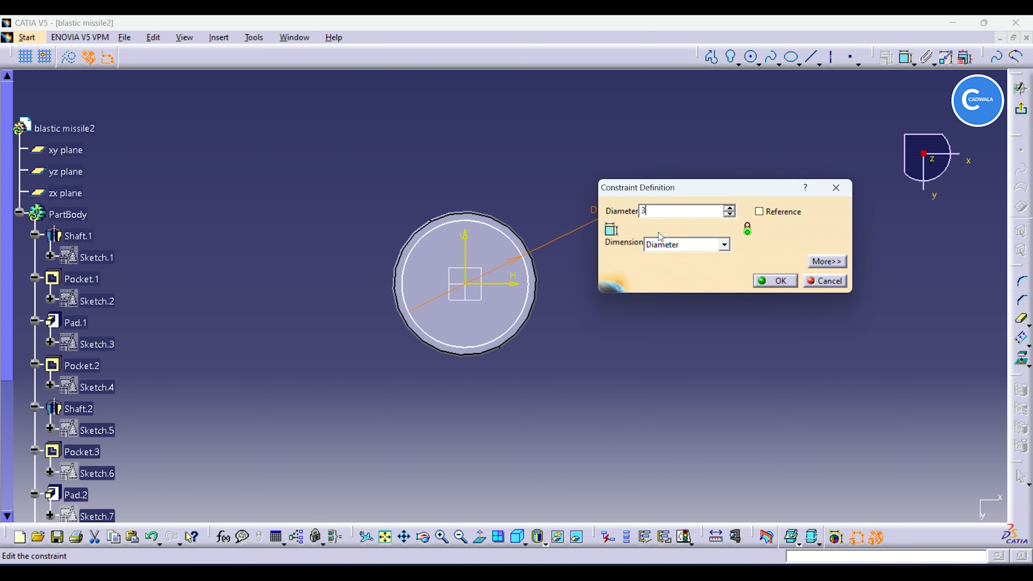
type("4mm")
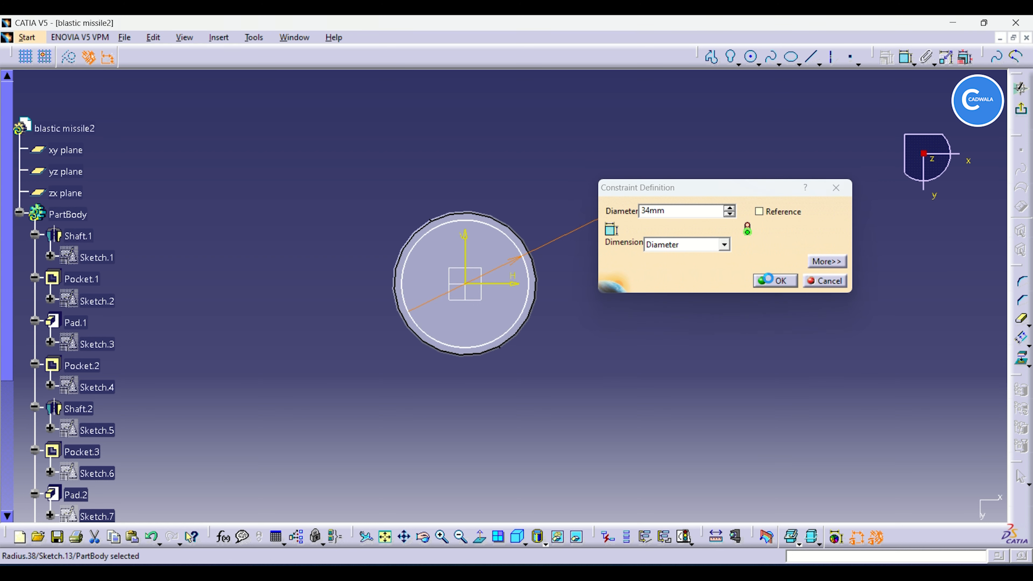
left_click(771, 280)
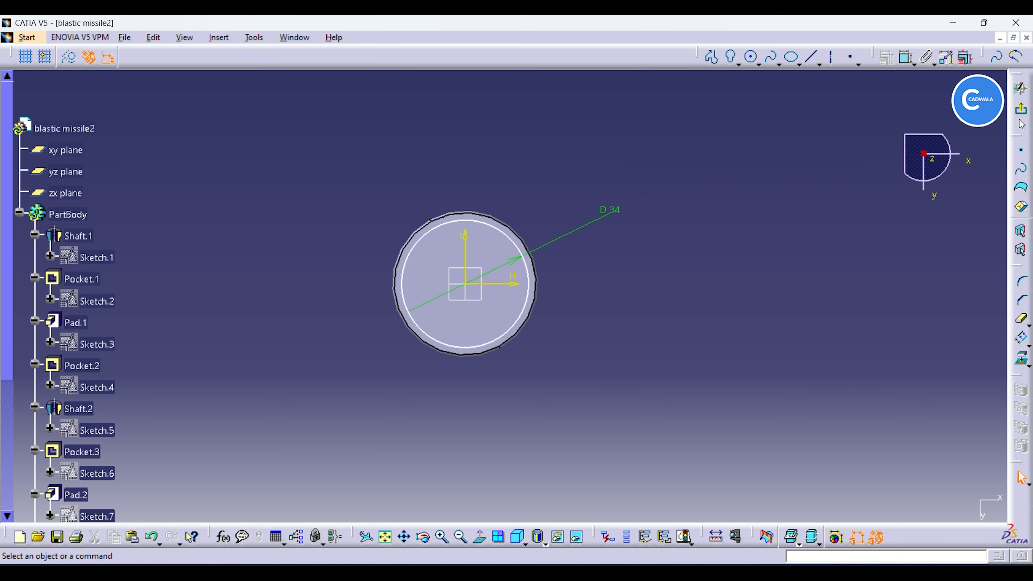
left_click(1021, 88)
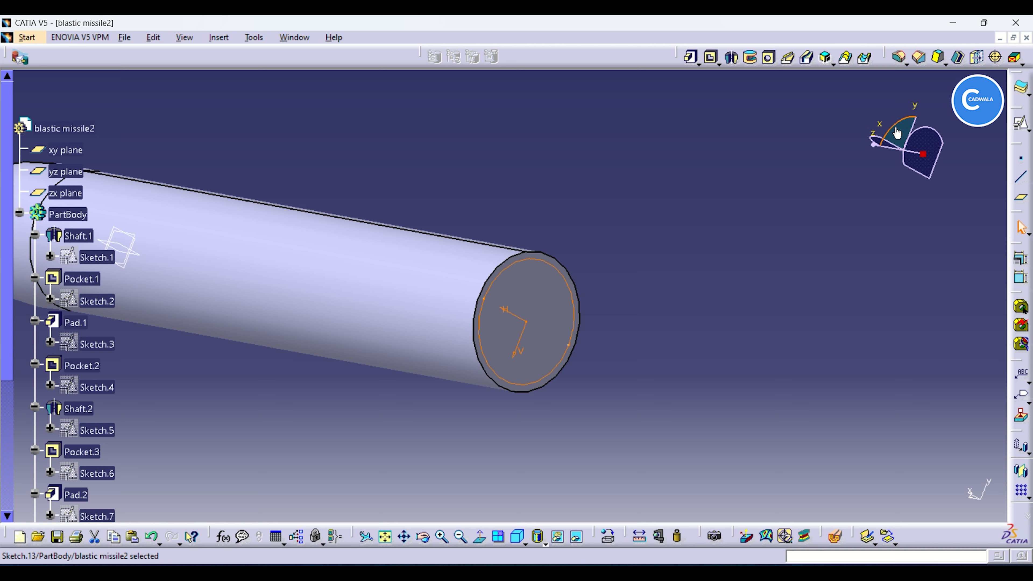
Step: Cut a 3 mm deep pocket into the end face from the 34 mm circle
left_click(711, 58)
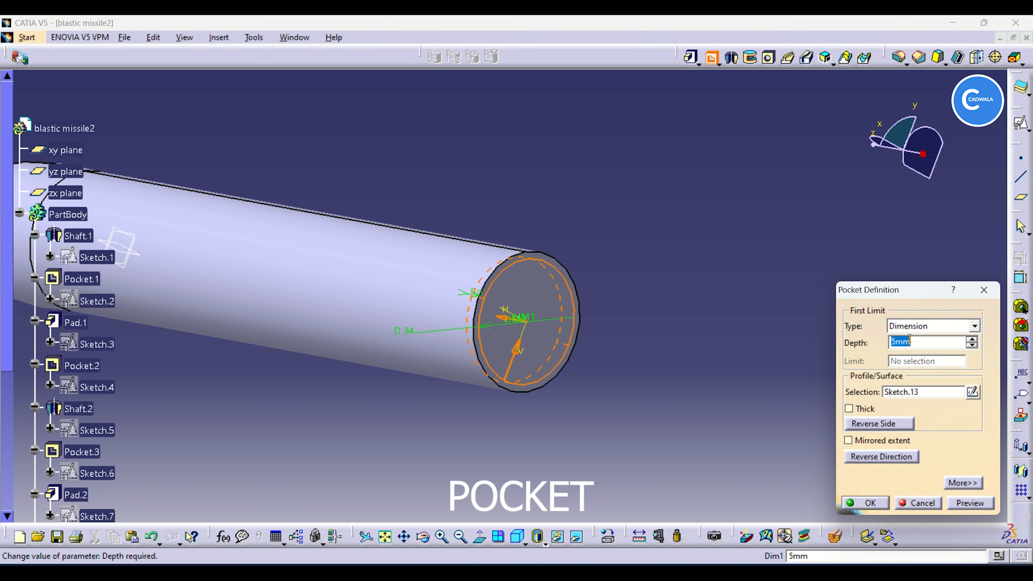
type("3")
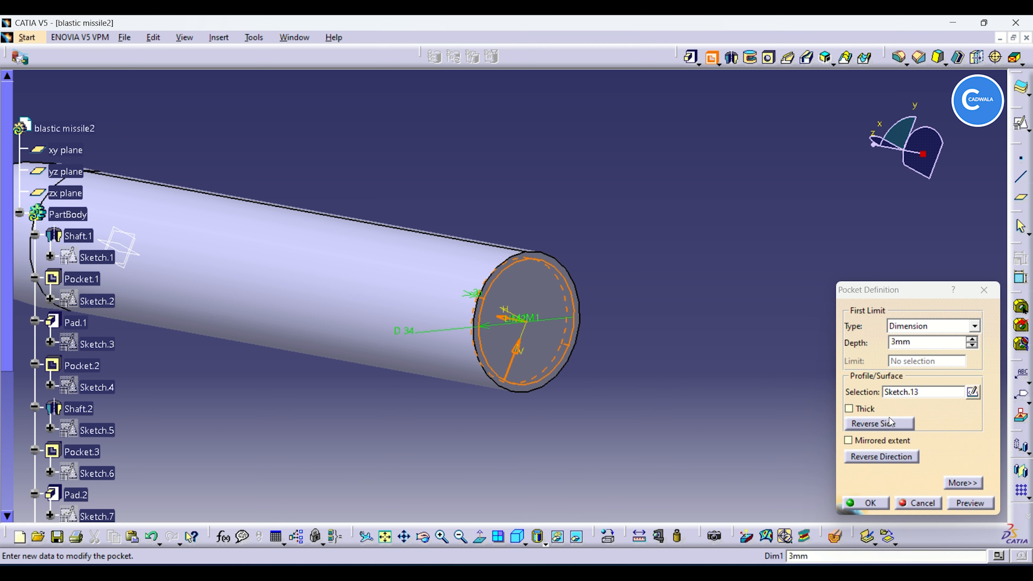
left_click(968, 504)
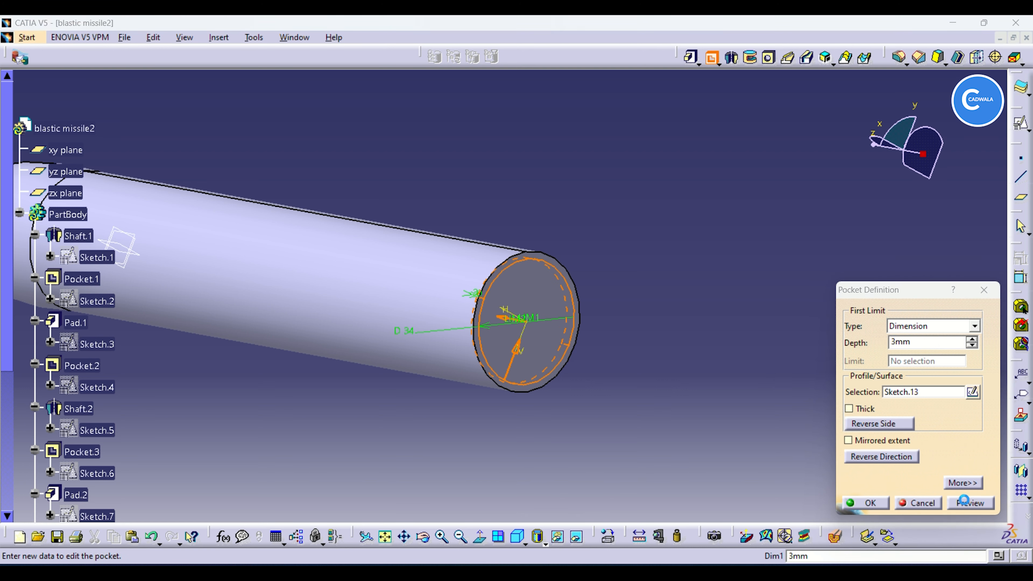
left_click(865, 501)
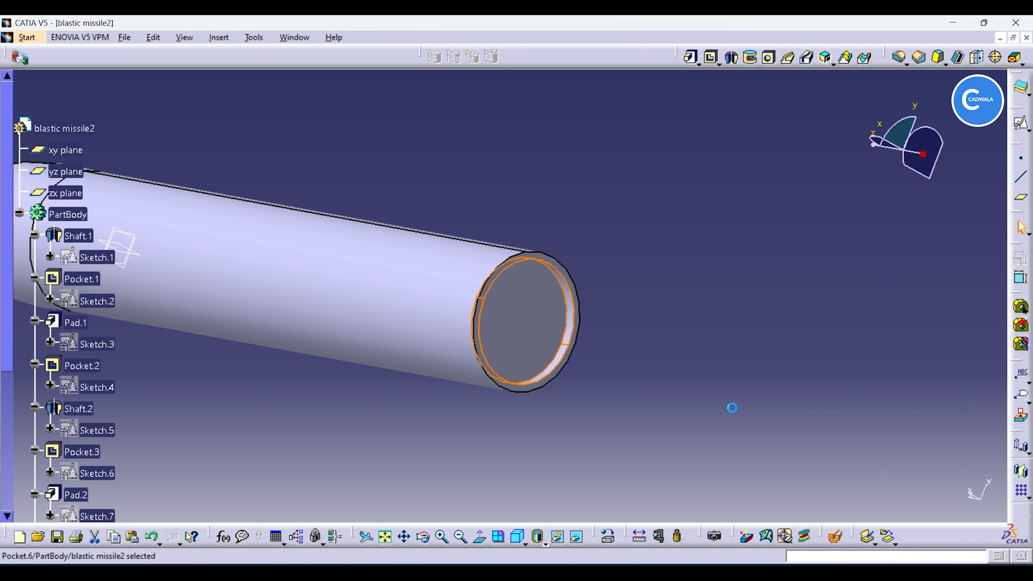
Step: Create a positioned sketch on the recessed end face and draw an origin-centred circle about 7.8 mm in diameter
left_click(526, 337)
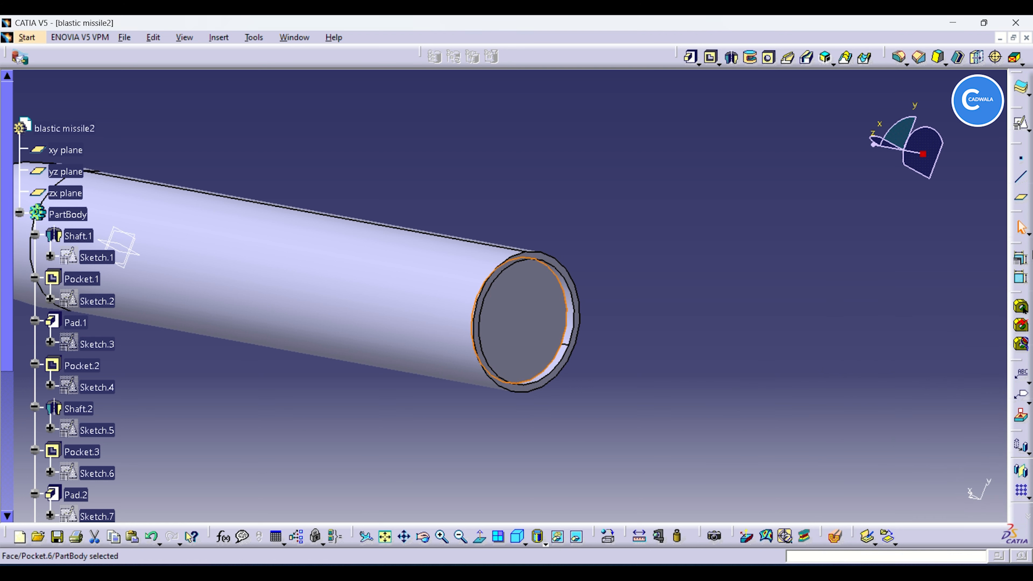
left_click(1023, 126)
left_click(919, 499)
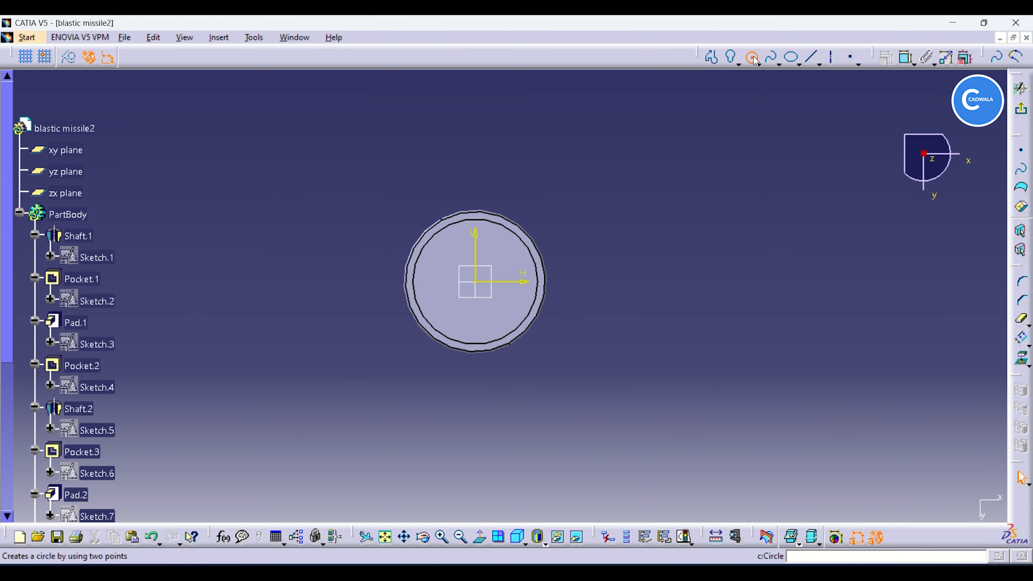
left_click(752, 58)
left_click(476, 283)
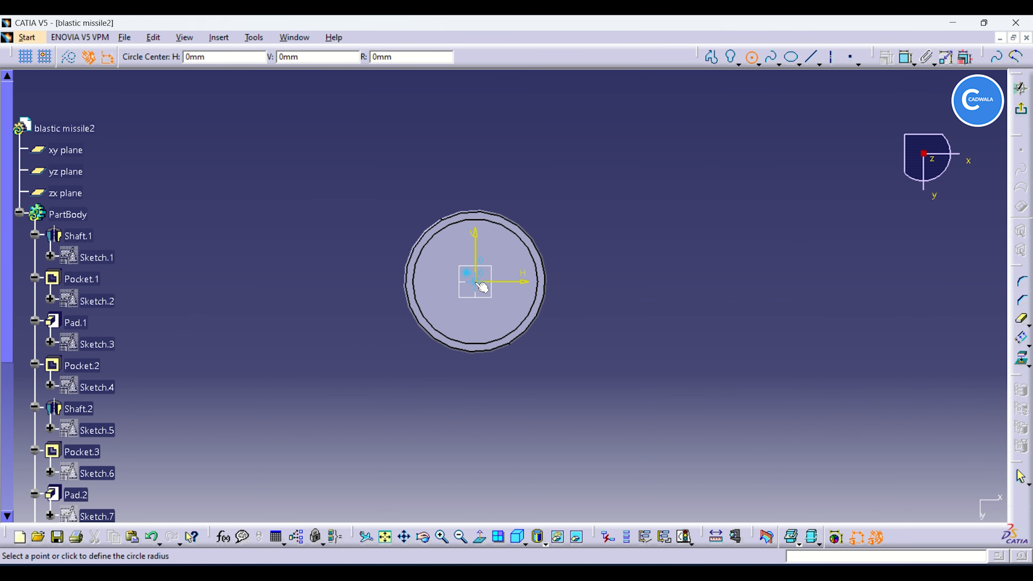
left_click(494, 287)
Step: Constrain the small central circle to a 6 mm diameter and exit the sketch
left_click(906, 58)
left_click(657, 208)
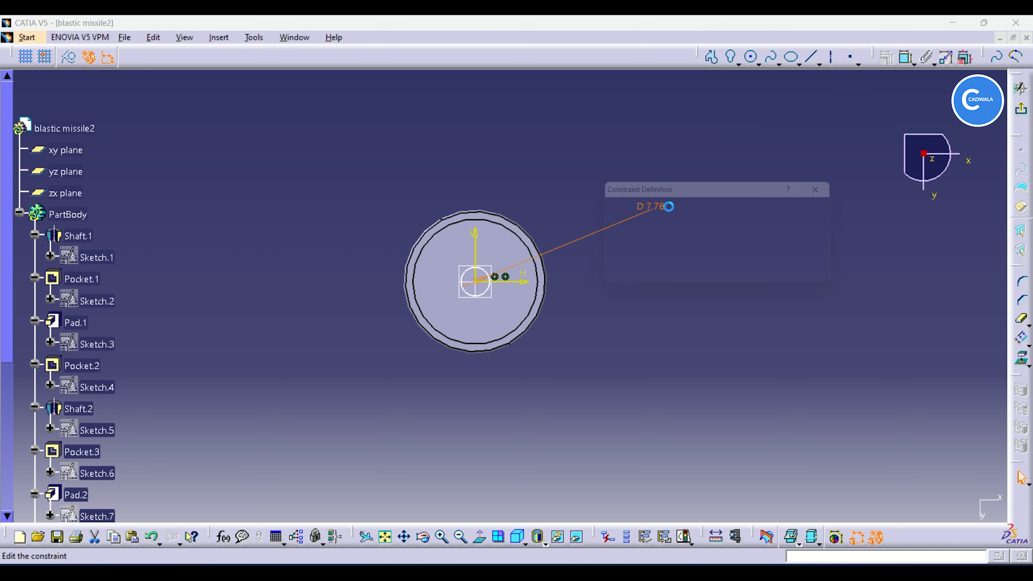
type("6")
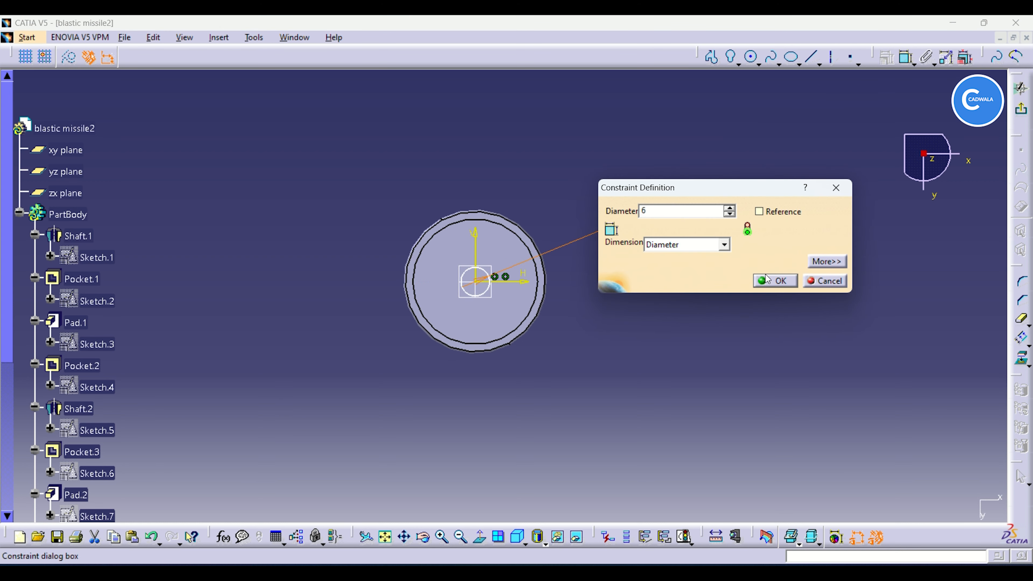
left_click(774, 280)
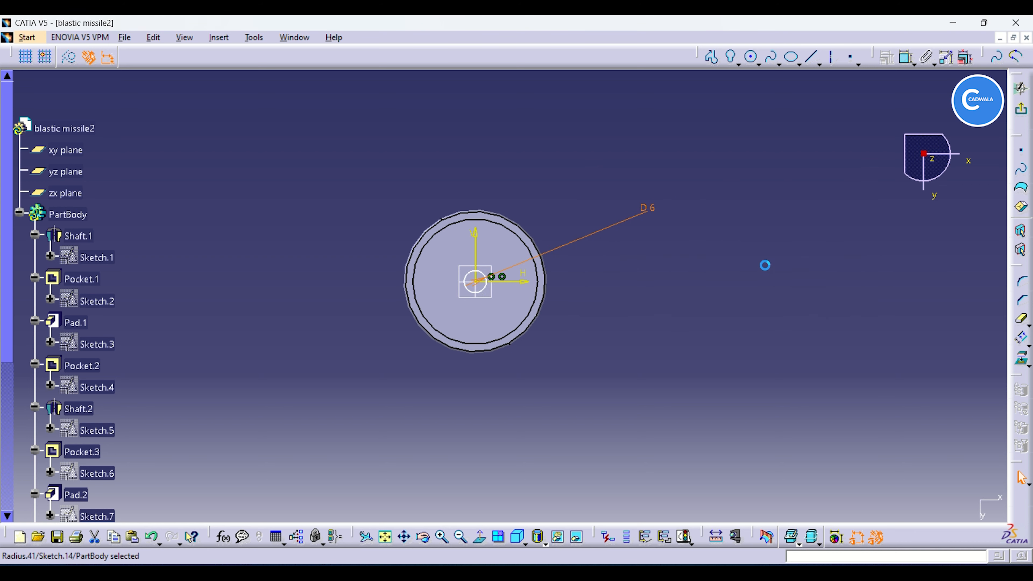
left_click(1023, 112)
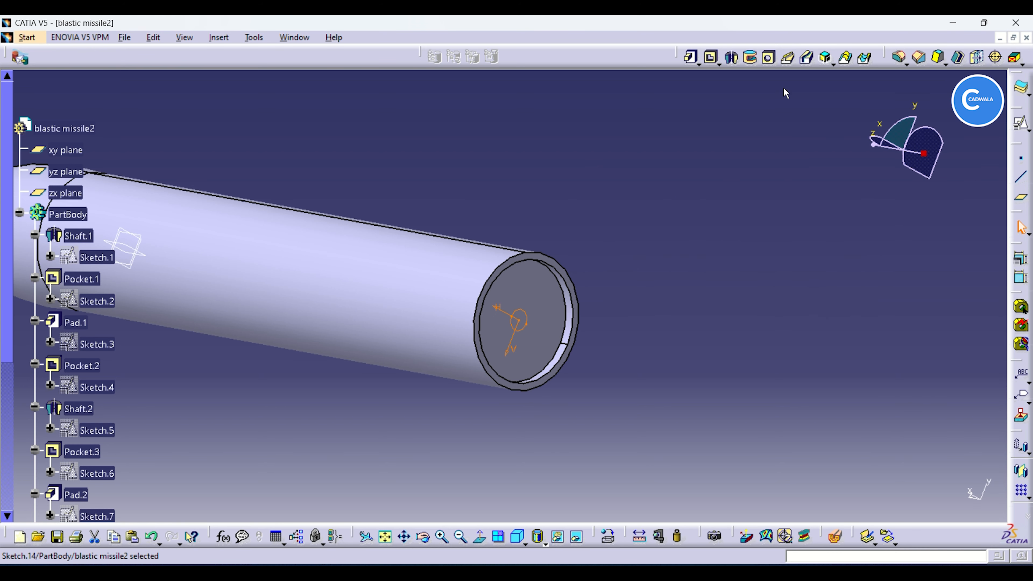
Step: Cut a 6 mm deep pocket from the small central circle in the recessed face
left_click(711, 57)
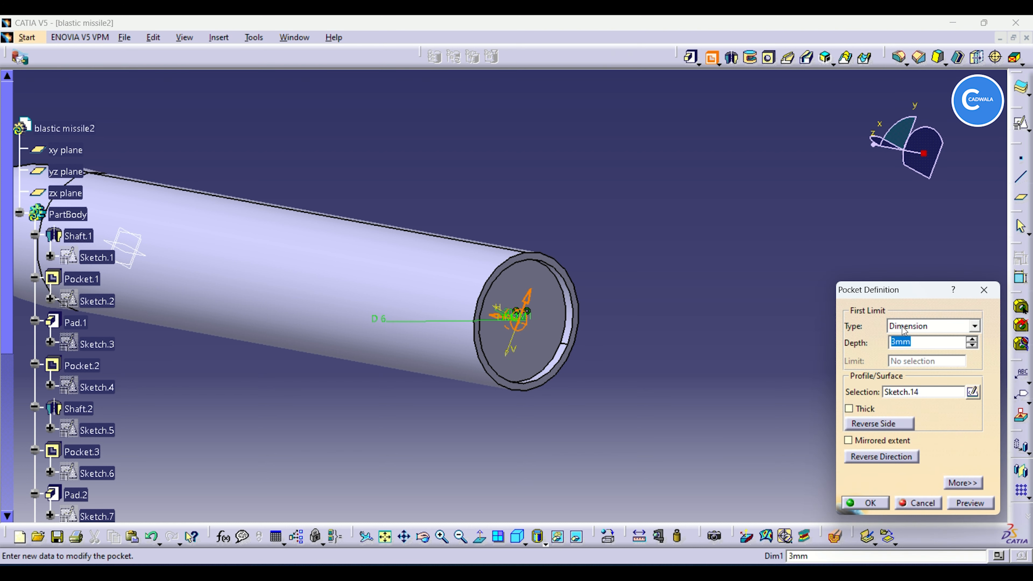
type("6")
left_click(961, 504)
left_click(869, 504)
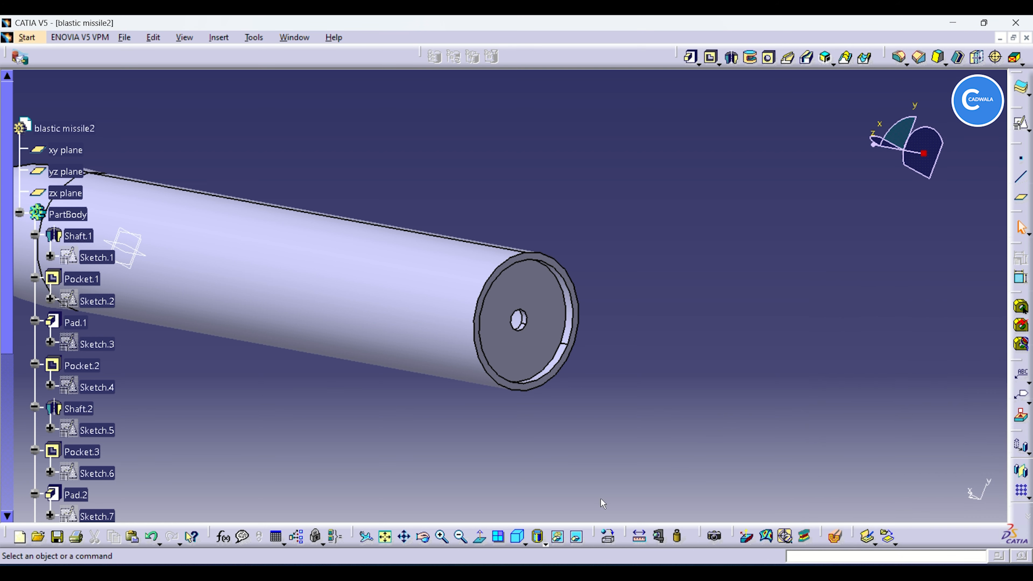
Step: Create a positioned sketch on the recessed face with two origin-centred circles, one slightly larger than the central hole and one about its size
middle_click_drag(607, 429, 455, 386)
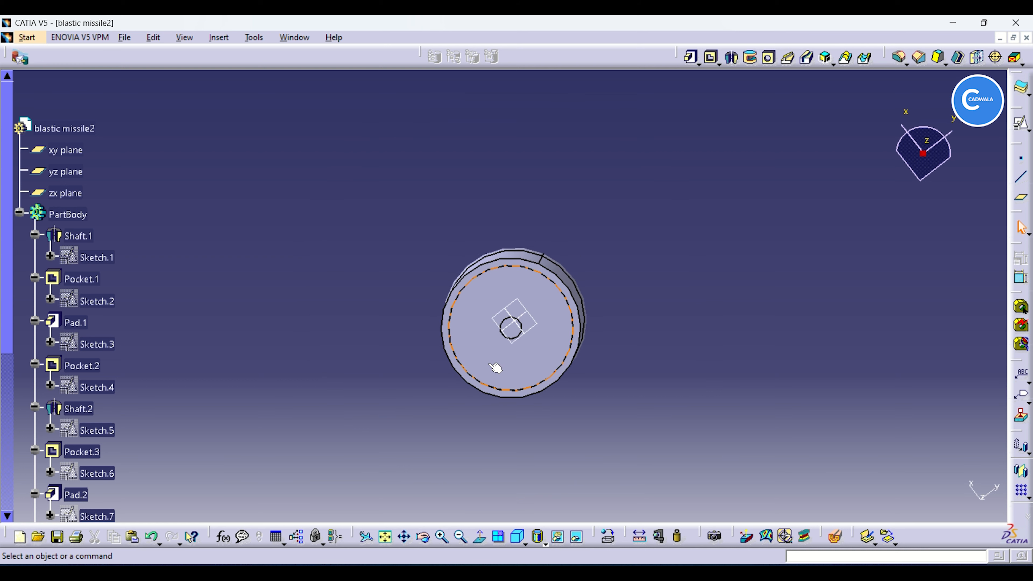
left_click(514, 359)
left_click(1021, 123)
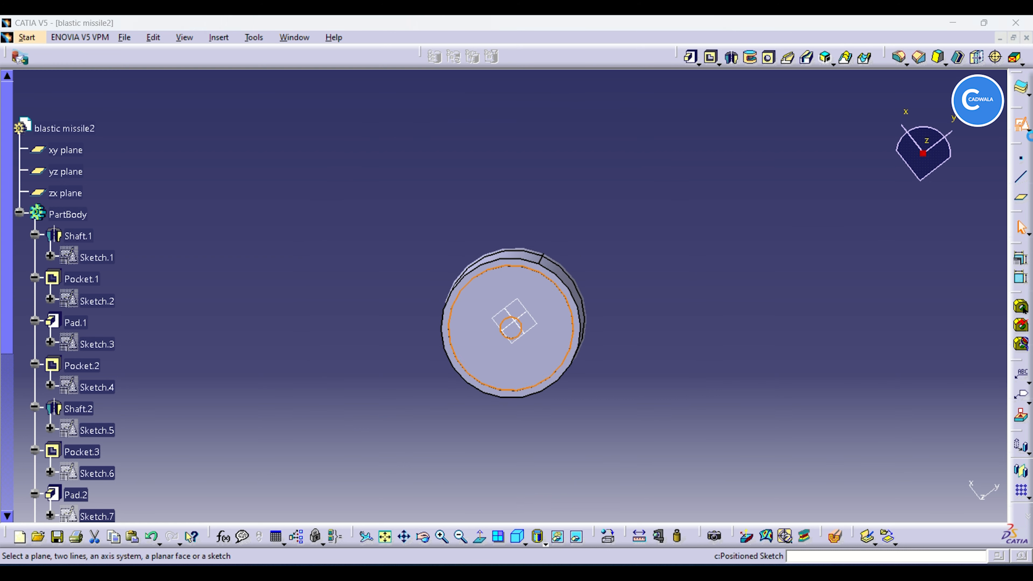
left_click(920, 500)
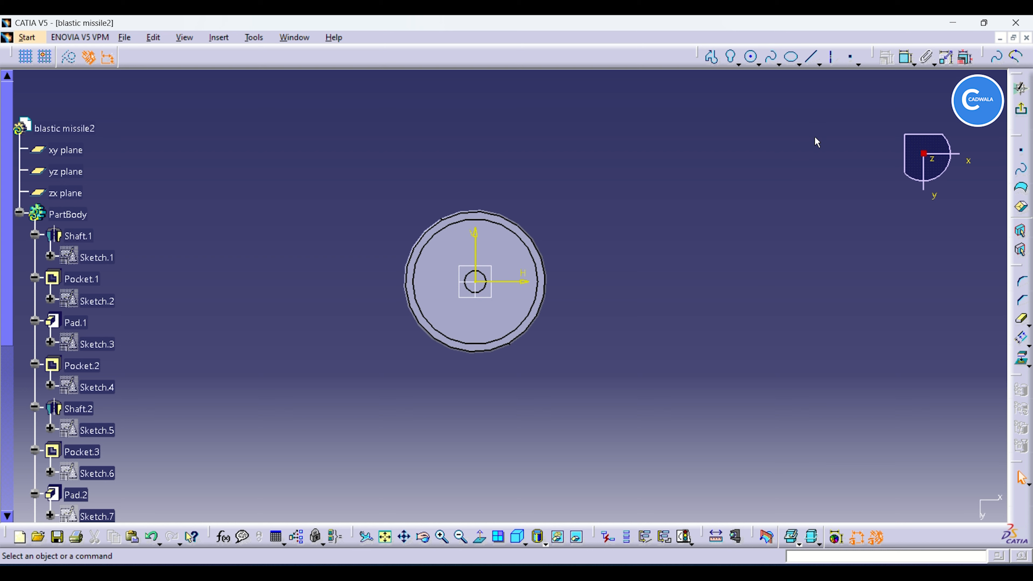
left_click(751, 57)
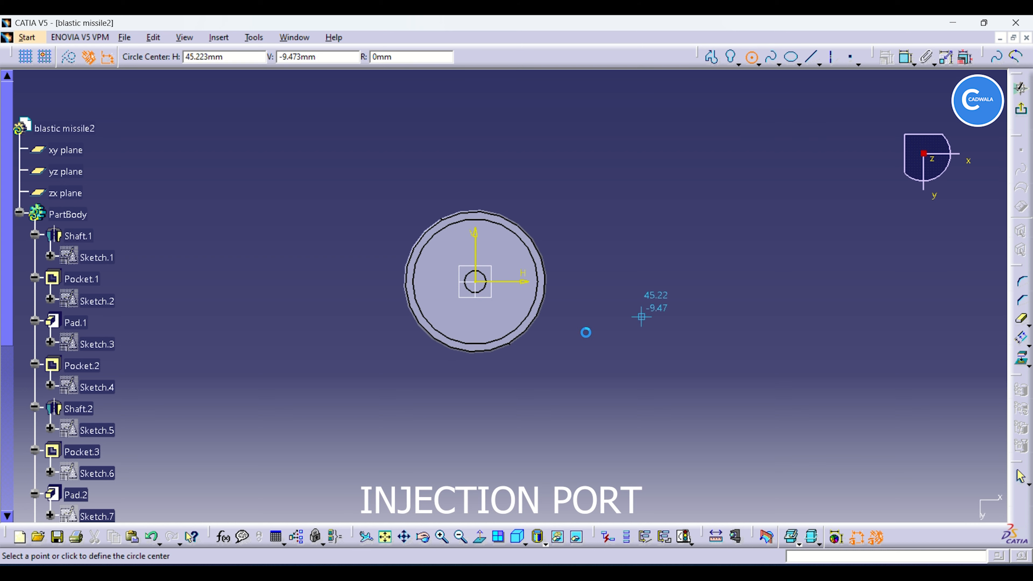
left_click(481, 283)
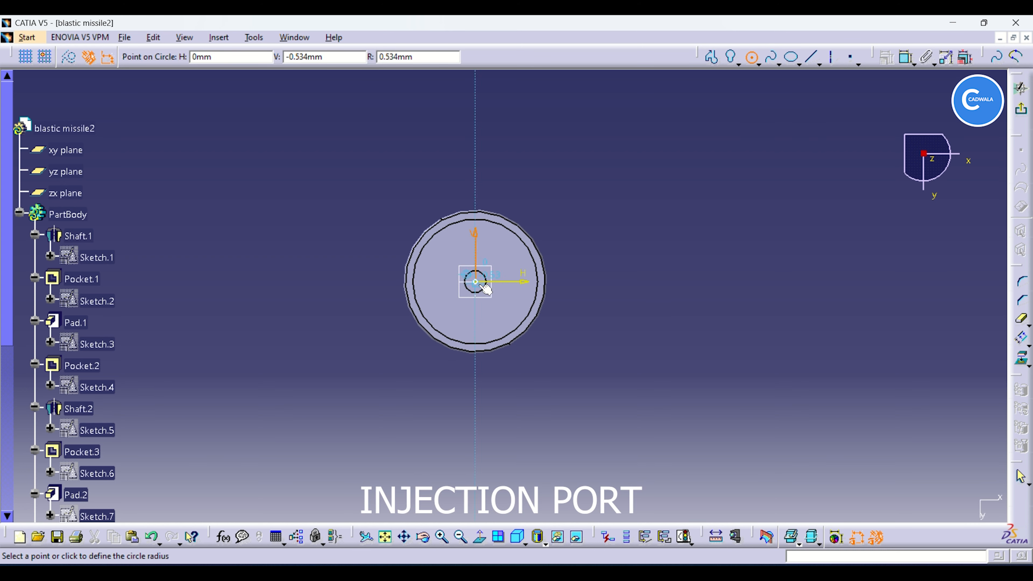
left_click(496, 291)
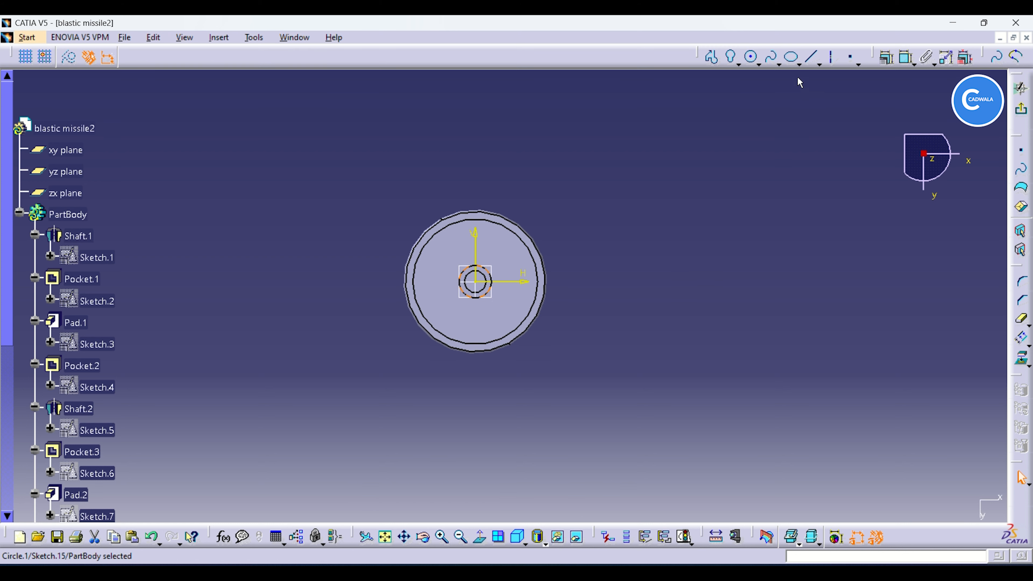
left_click(754, 59)
left_click(480, 282)
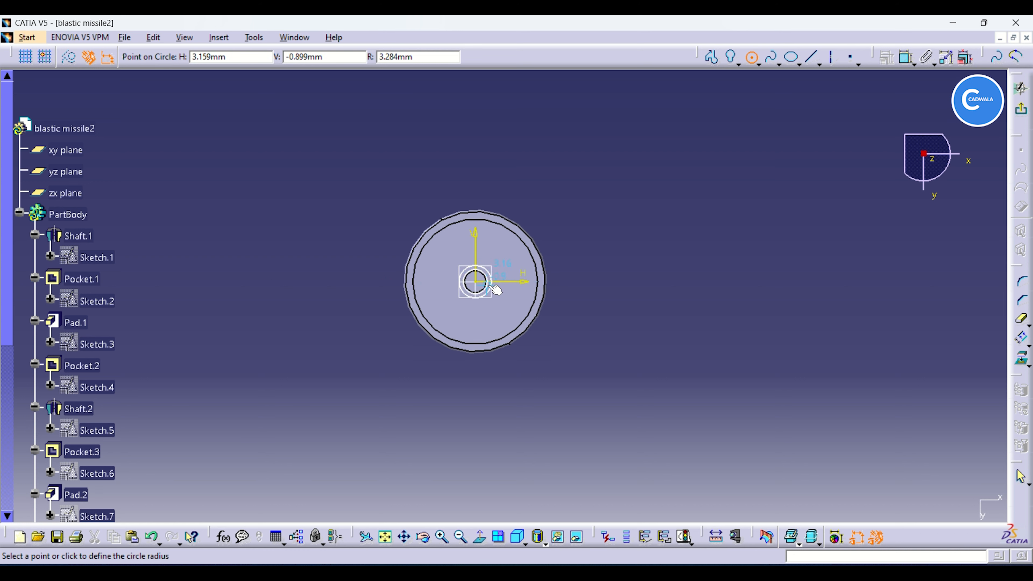
left_click(491, 285)
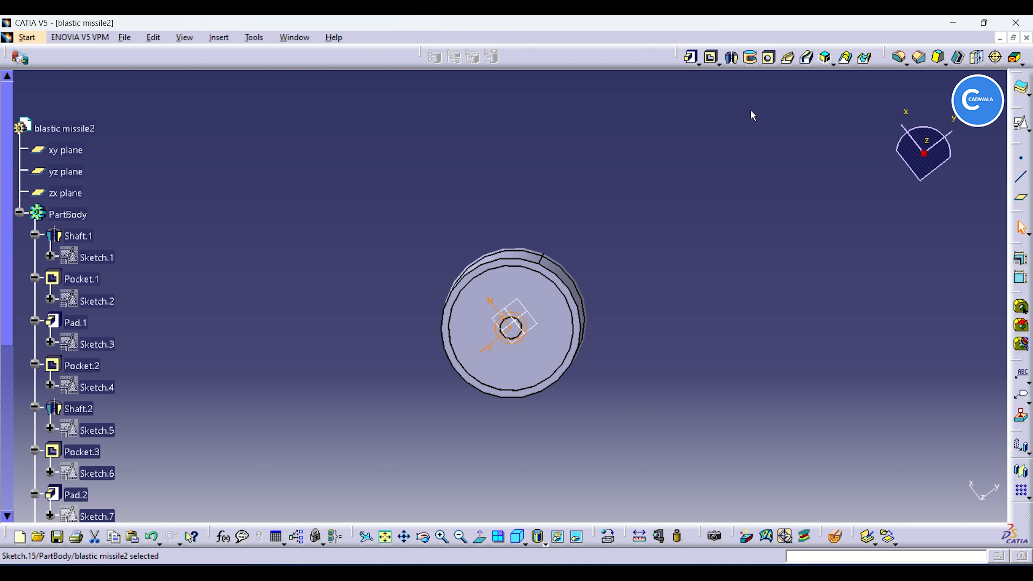
Step: Start a Multi-Pad from the two-circle sketch and set the inner circle's extrusion domain to 10 mm
left_click(690, 57)
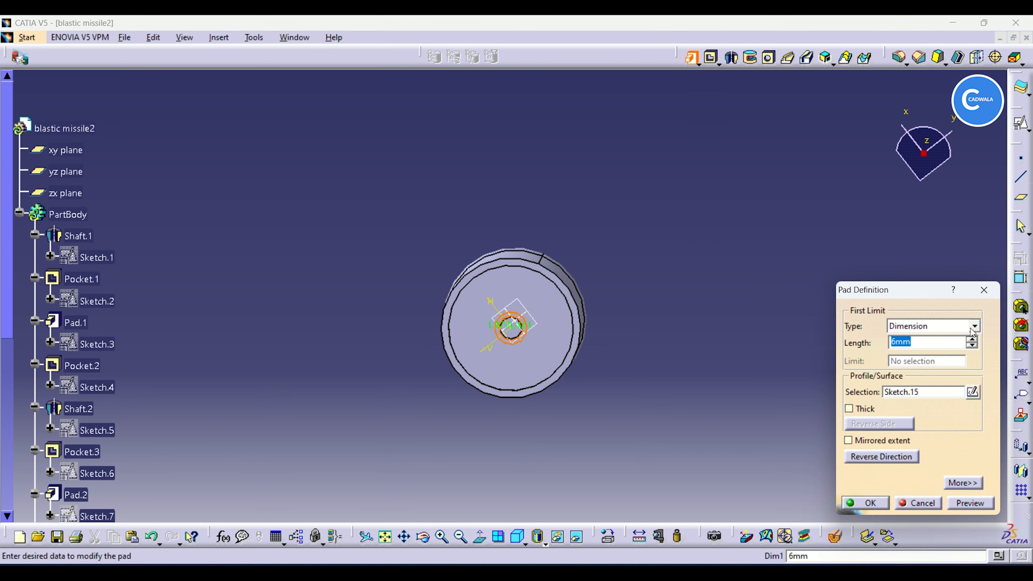
left_click(984, 289)
left_click(696, 62)
left_click(709, 119)
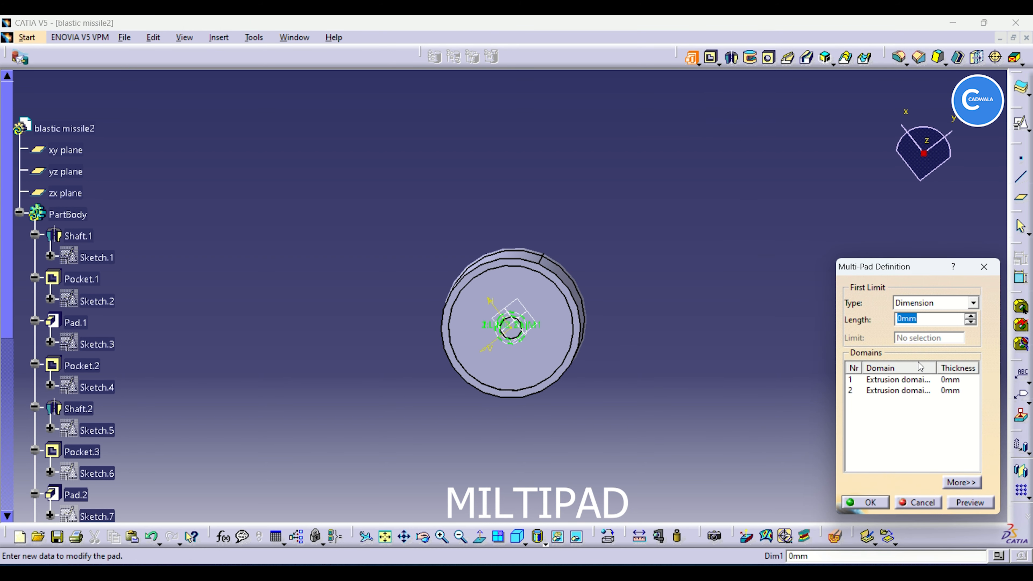
left_click(910, 380)
left_click(924, 319)
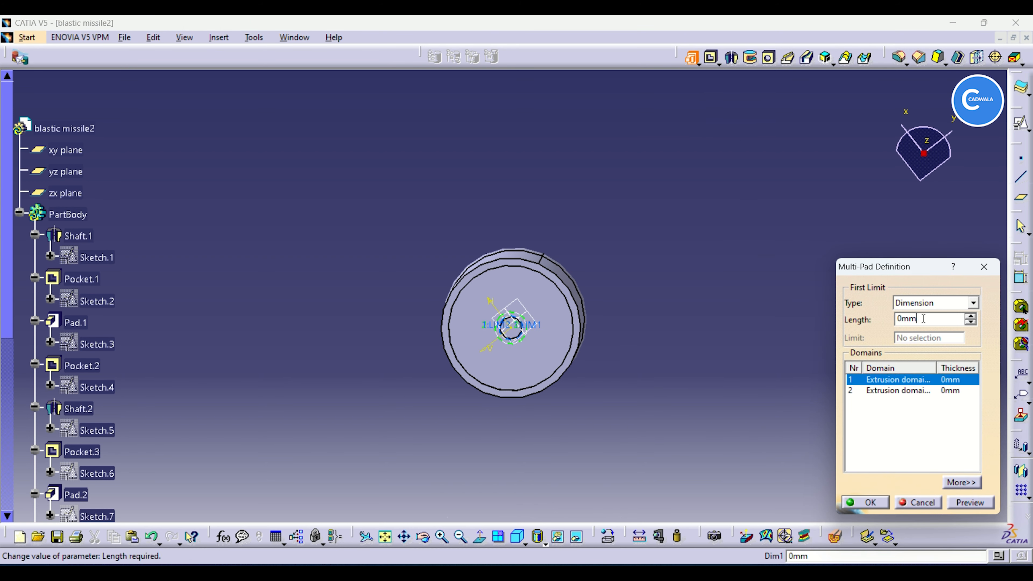
left_click_drag(923, 319, 880, 324)
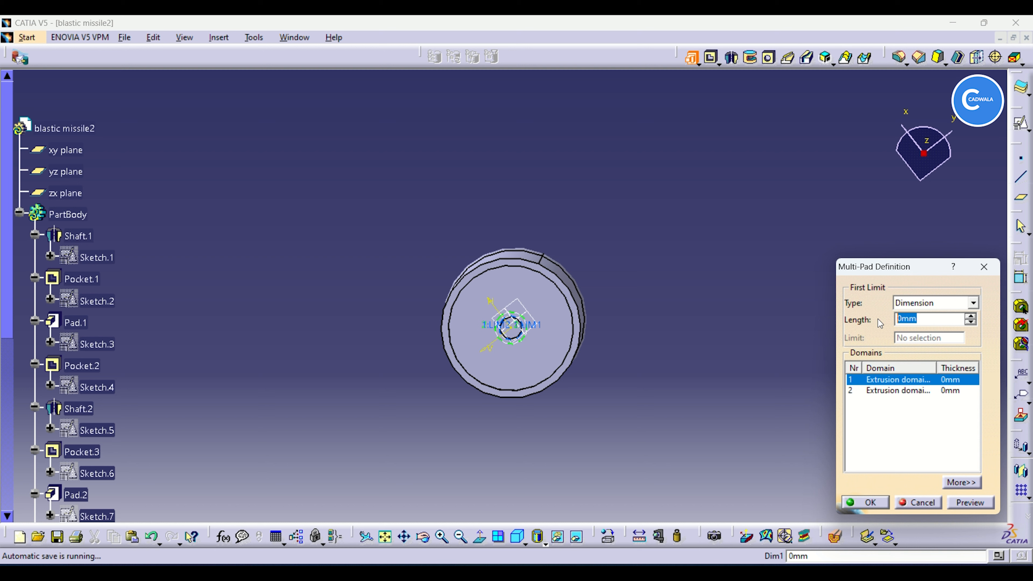
type("10")
Step: Set the outer ring's extrusion domain to 5 mm and create the stepped injection port
left_click(907, 391)
double_click(904, 319)
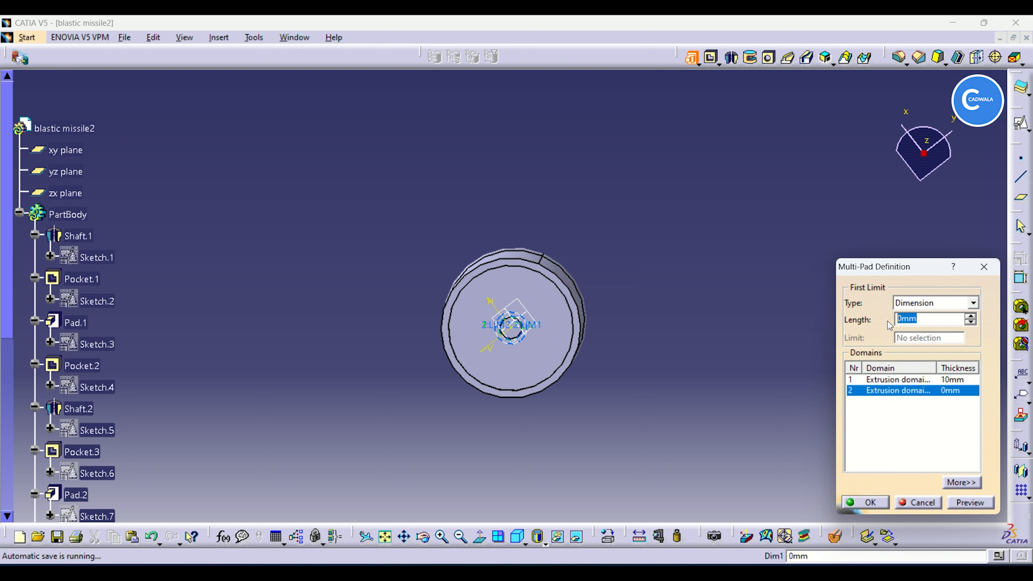
type("5")
left_click(979, 503)
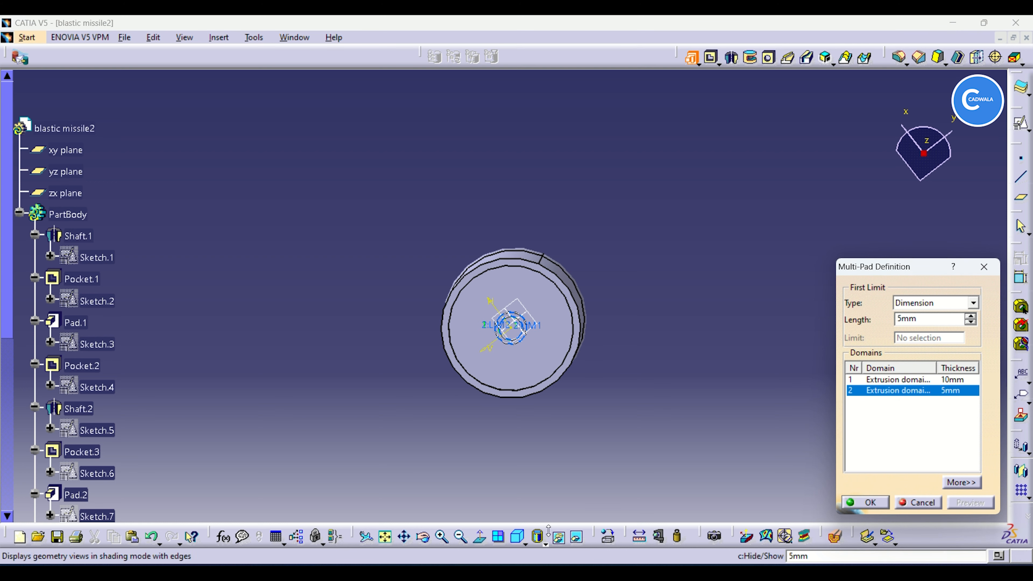
left_click(423, 537)
left_click_drag(429, 478, 645, 453)
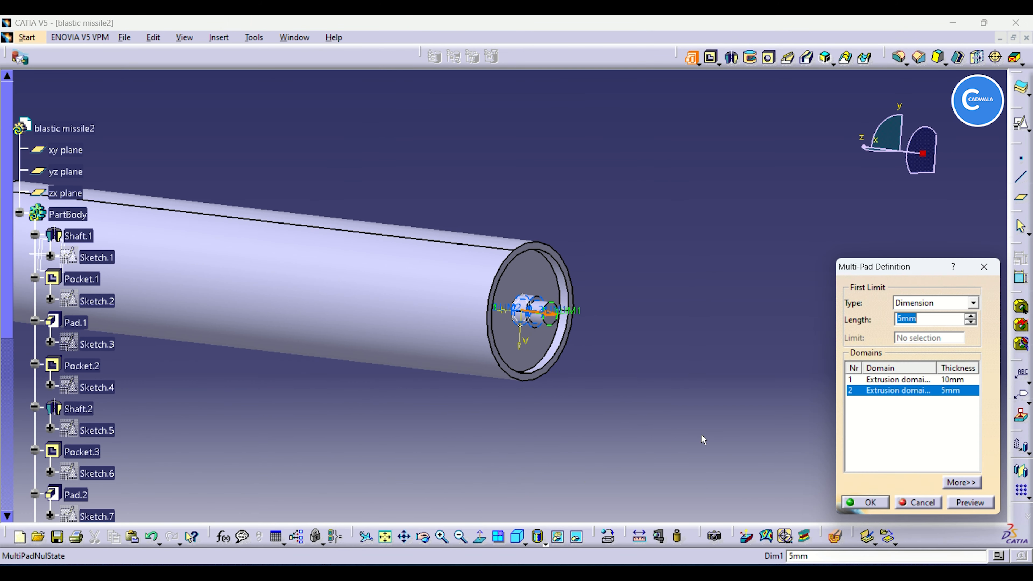
left_click(862, 502)
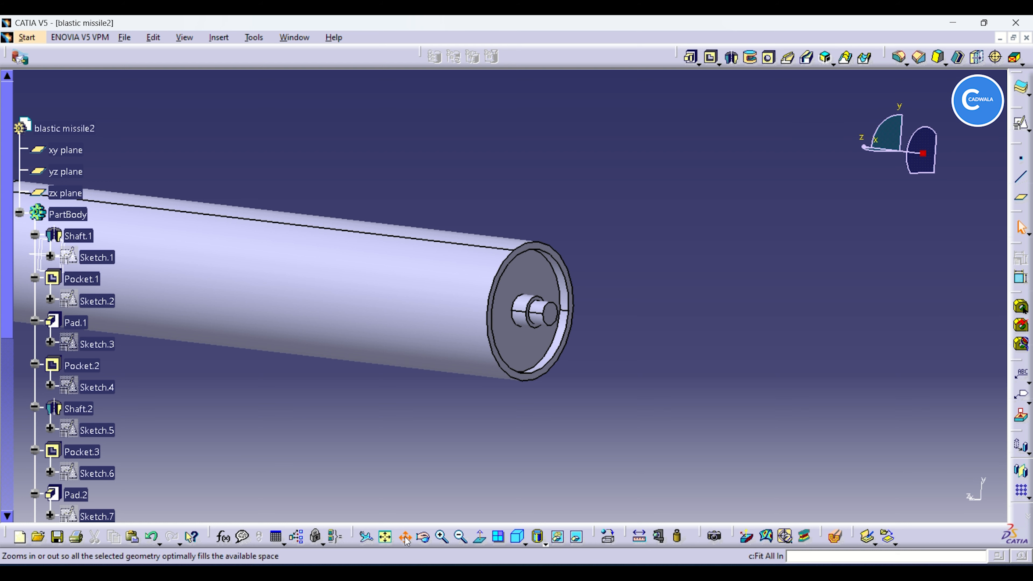
middle_click_drag(615, 423, 490, 375)
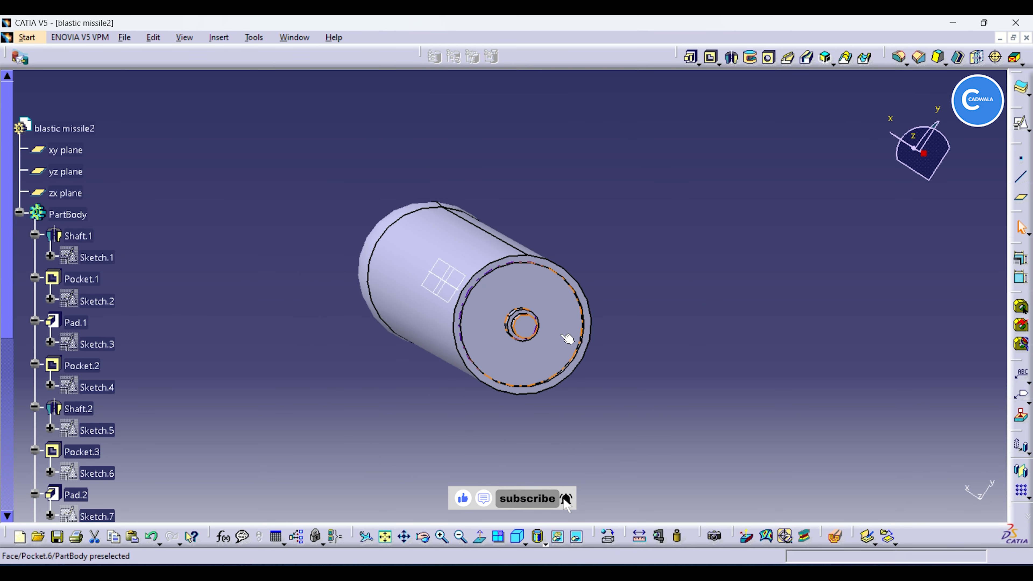
Step: Create a positioned sketch on the injection port's end face and draw an origin-centred circle about 2.2 mm in diameter
left_click(524, 327)
left_click(1022, 127)
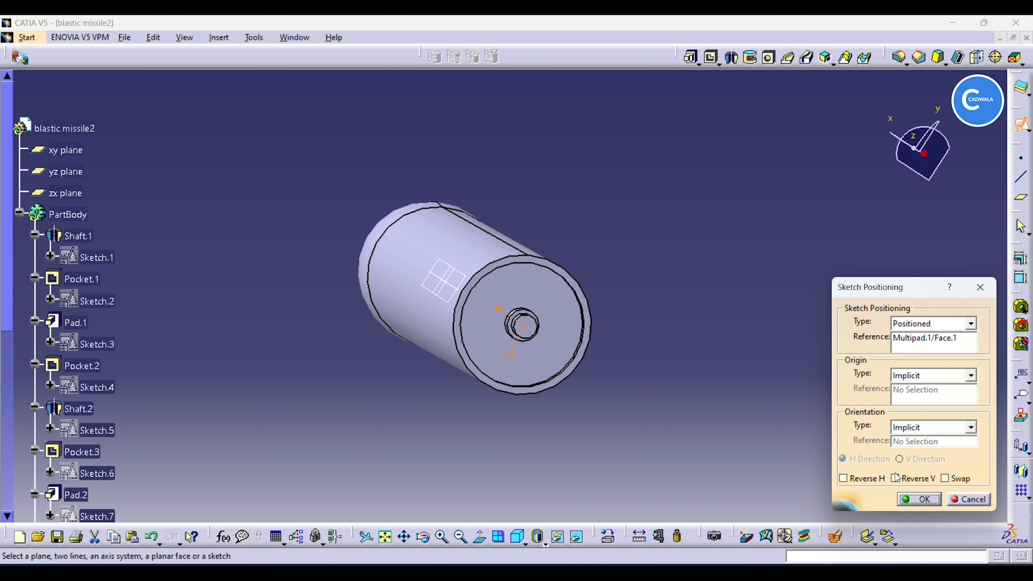
left_click(920, 499)
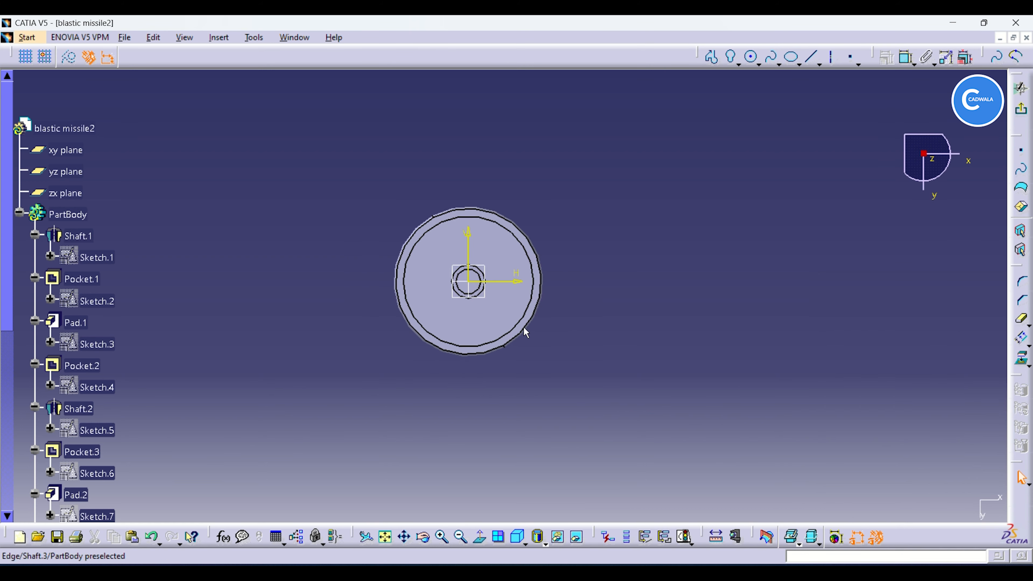
mouse_move(688, 336)
middle_mouse_down()
mouse_move(709, 231)
mouse_move(860, 300)
middle_mouse_up()
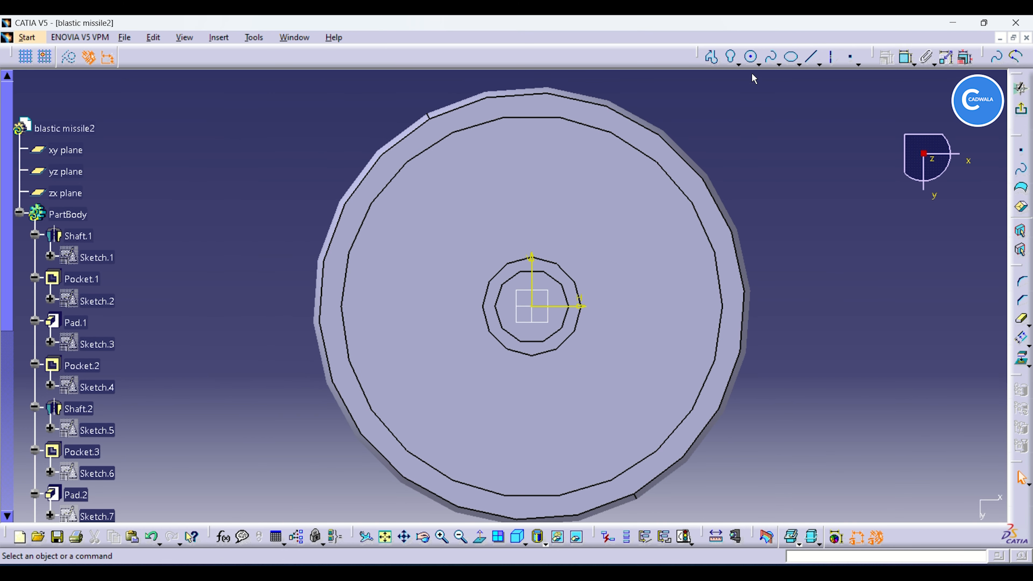
left_click(750, 57)
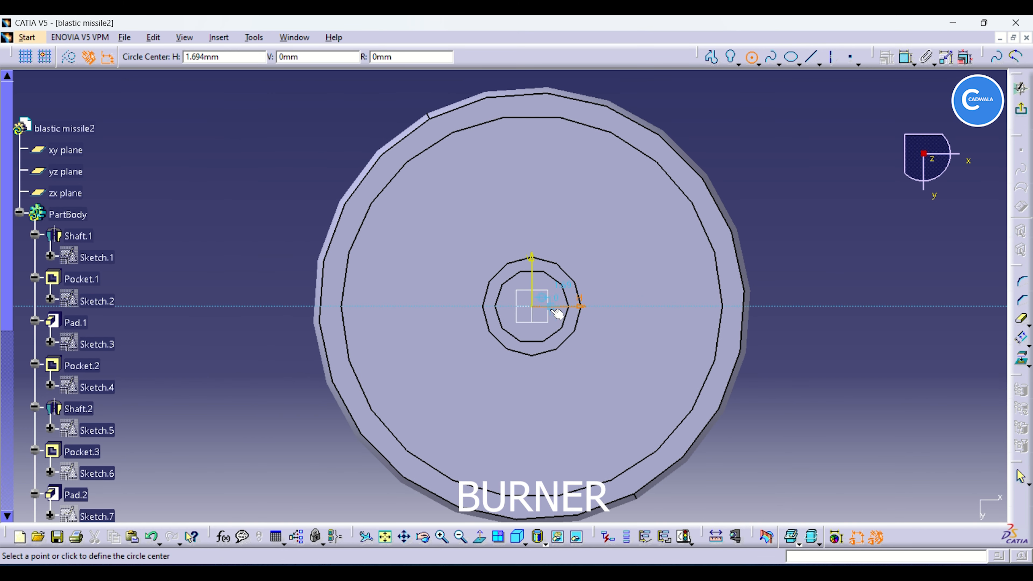
left_click(536, 310)
left_click(549, 313)
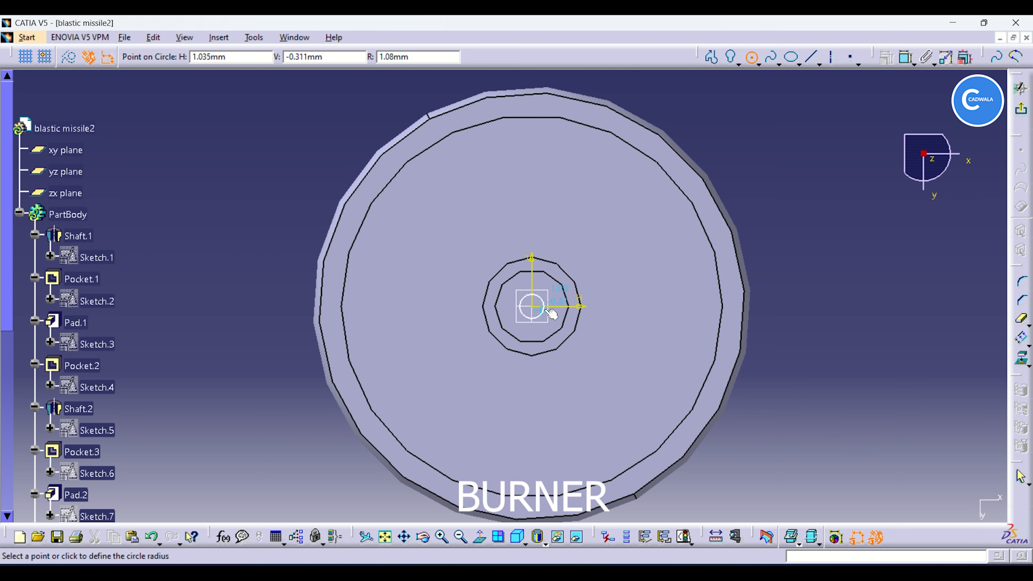
Step: Constrain the small circle's diameter to 2 mm and exit the sketch
left_click(907, 61)
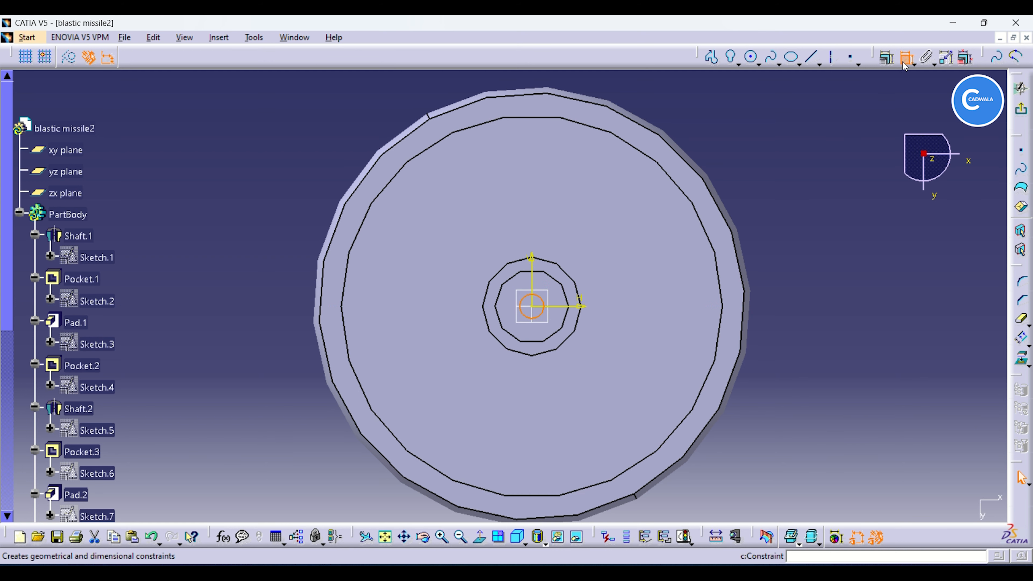
left_click(540, 298)
left_click(755, 168)
double_click(756, 169)
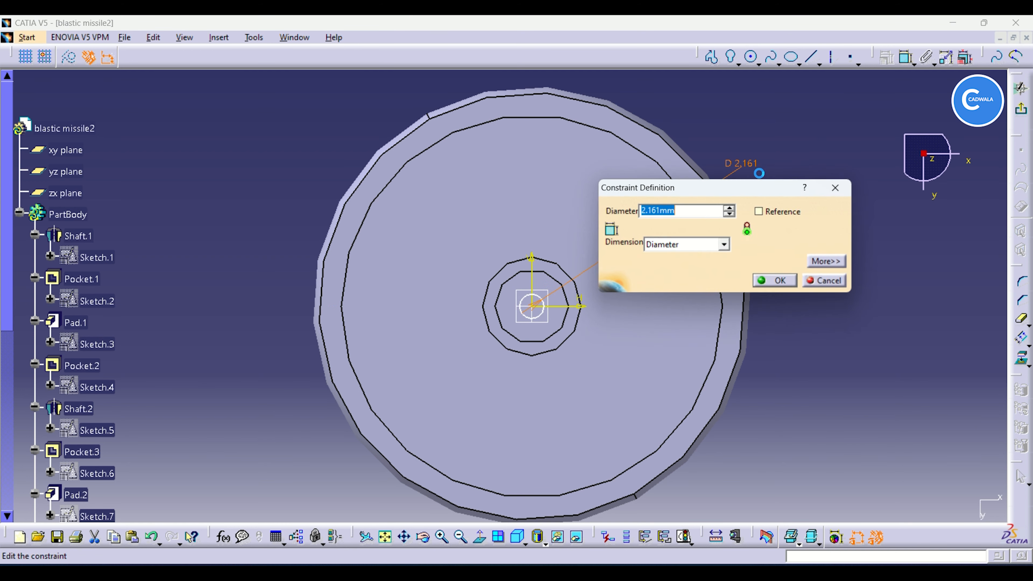
type("2")
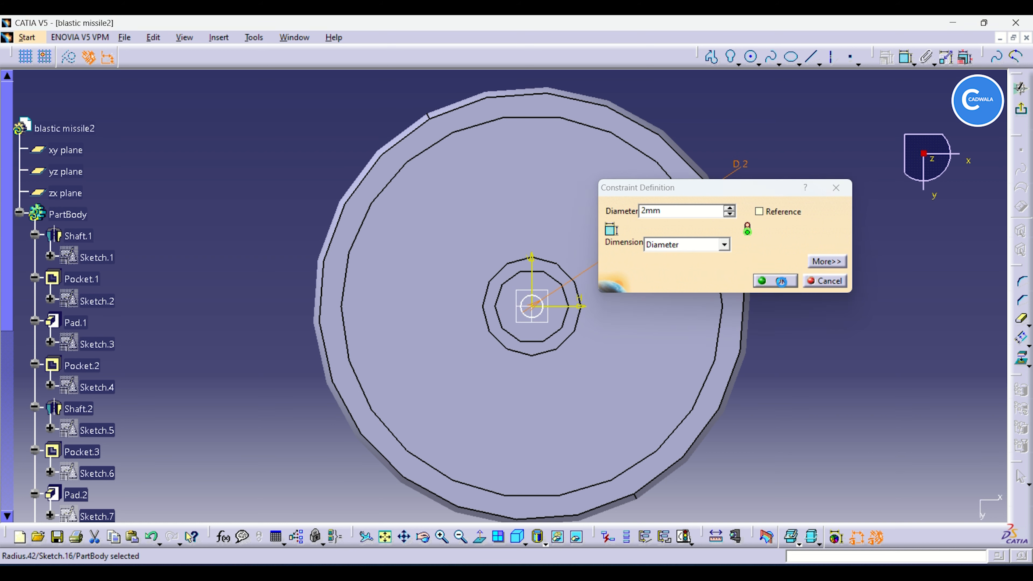
left_click(782, 285)
left_click(1021, 108)
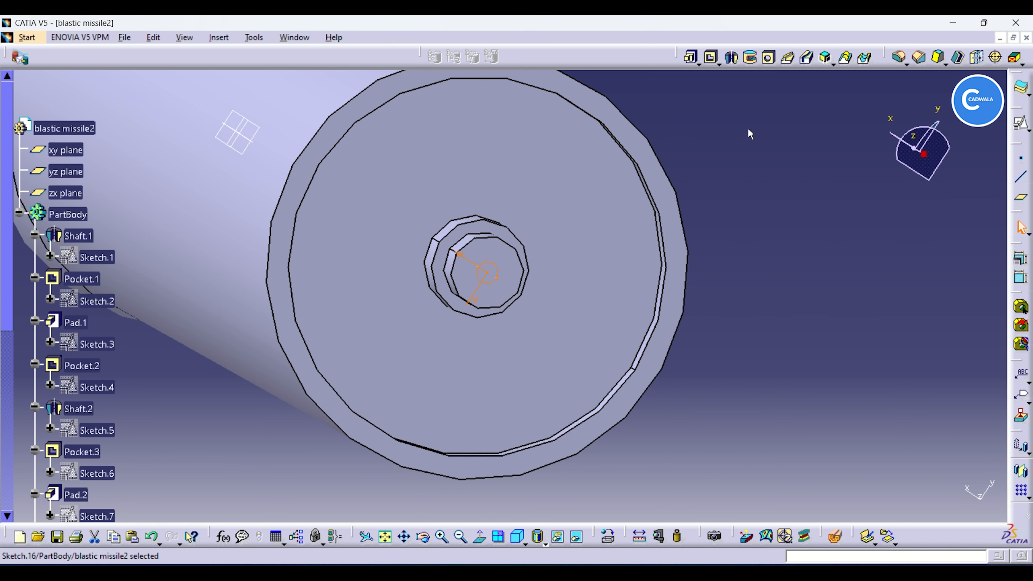
Step: Cut a 15 mm deep pocket from the 2 mm circle to form the burner hole through the injection port
left_click(711, 57)
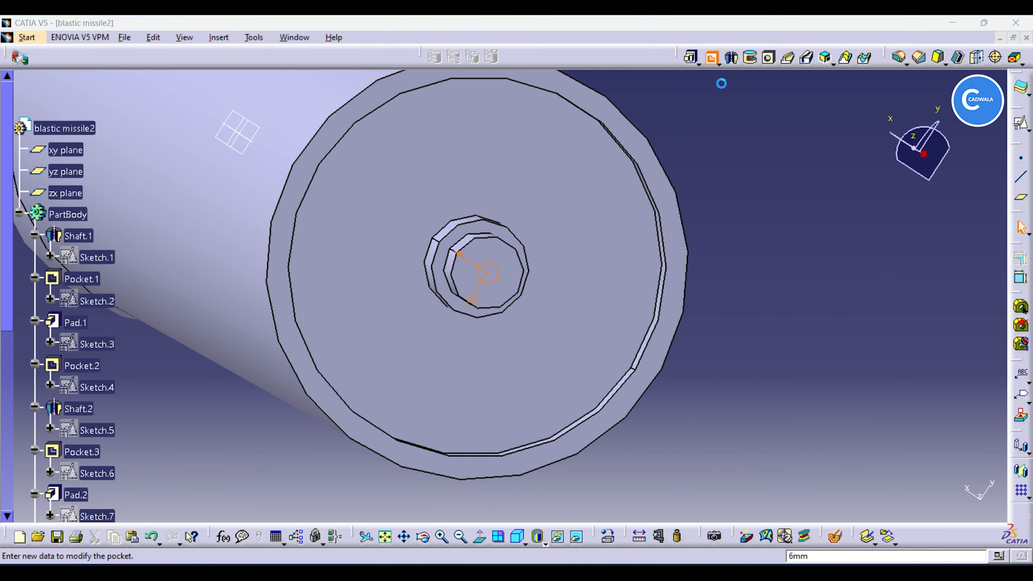
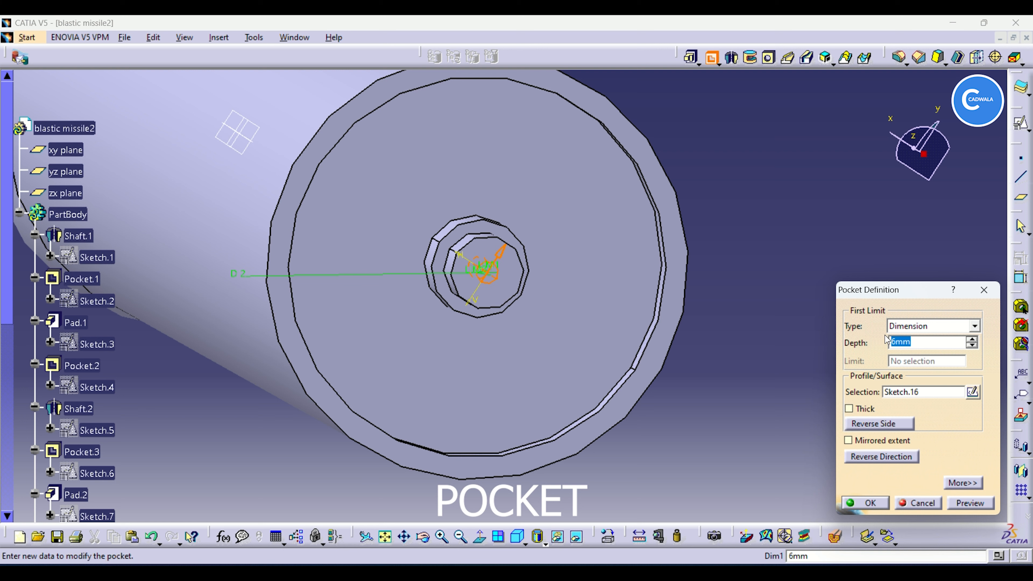
key("Return")
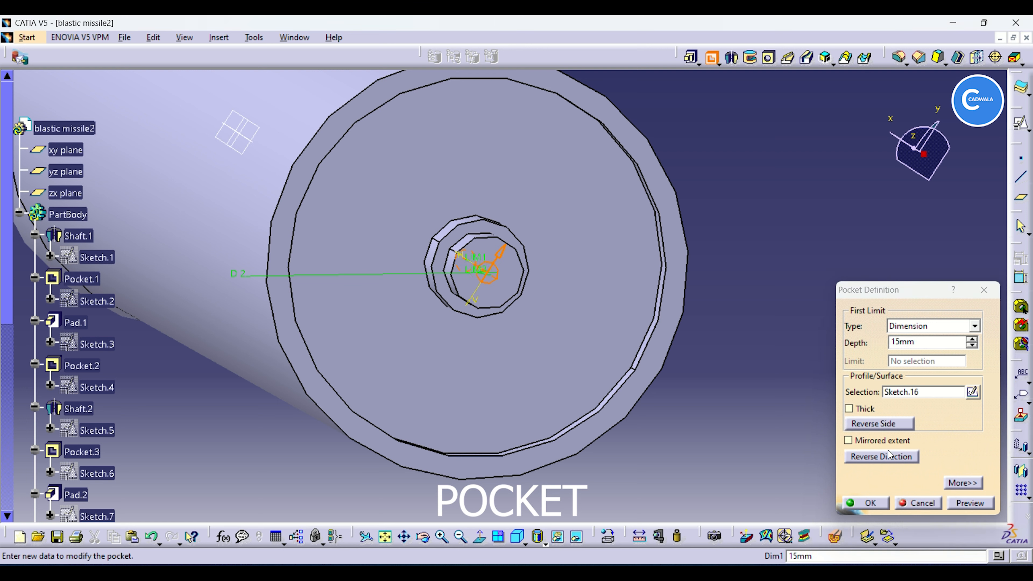
left_click(881, 505)
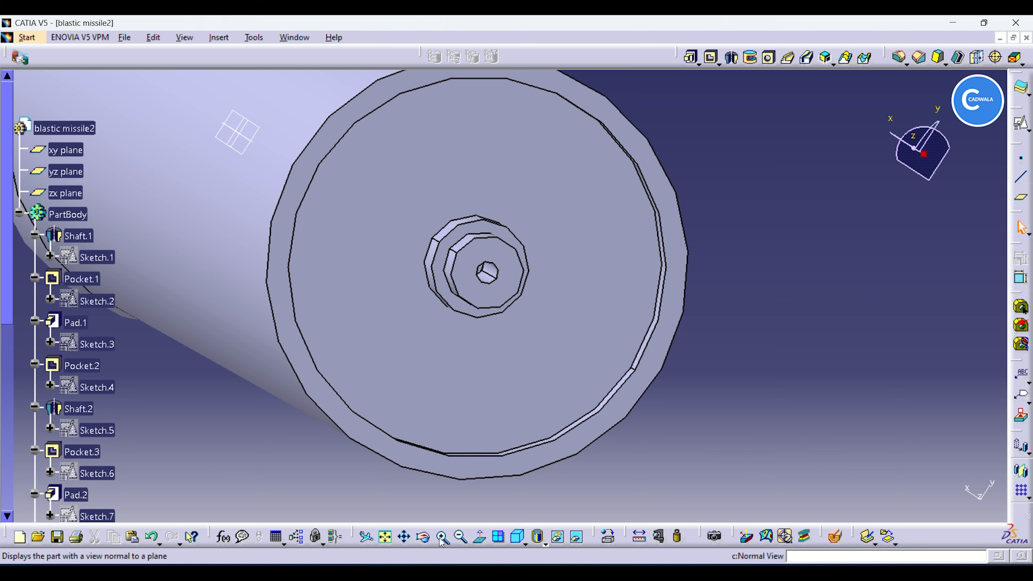
Step: Start a positioned sketch on the yz plane with implicit origin and orientation
left_click(429, 540)
left_click_drag(650, 429, 602, 480)
middle_click_drag(793, 233, 775, 373, "ctrl")
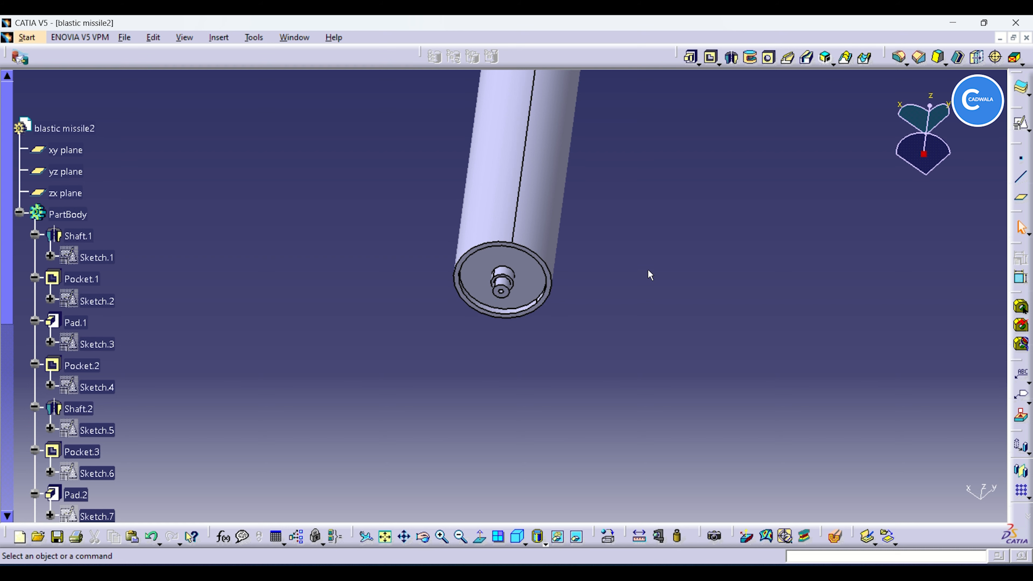
middle_click_drag(648, 275, 661, 297, "ctrl")
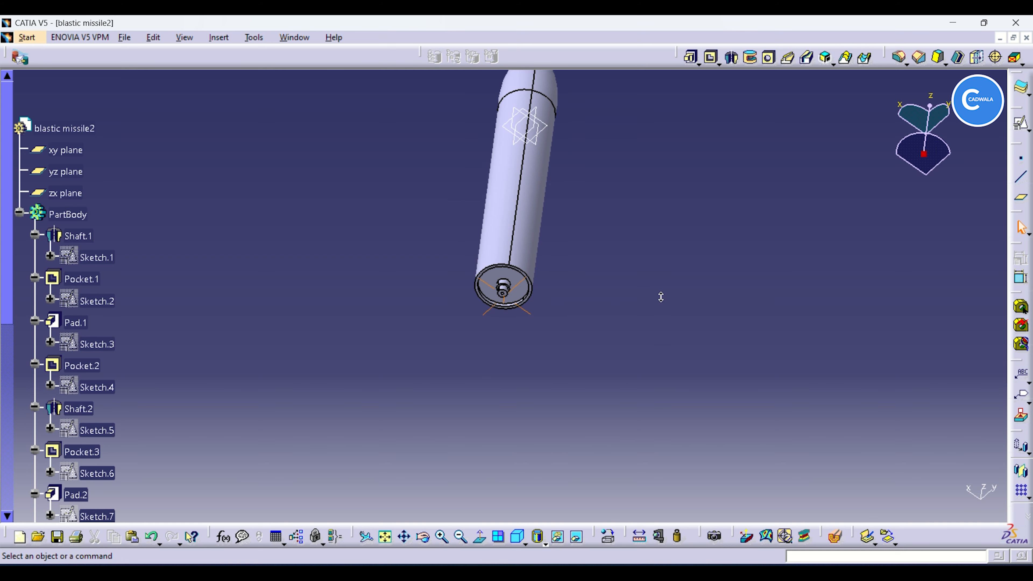
left_click(541, 128)
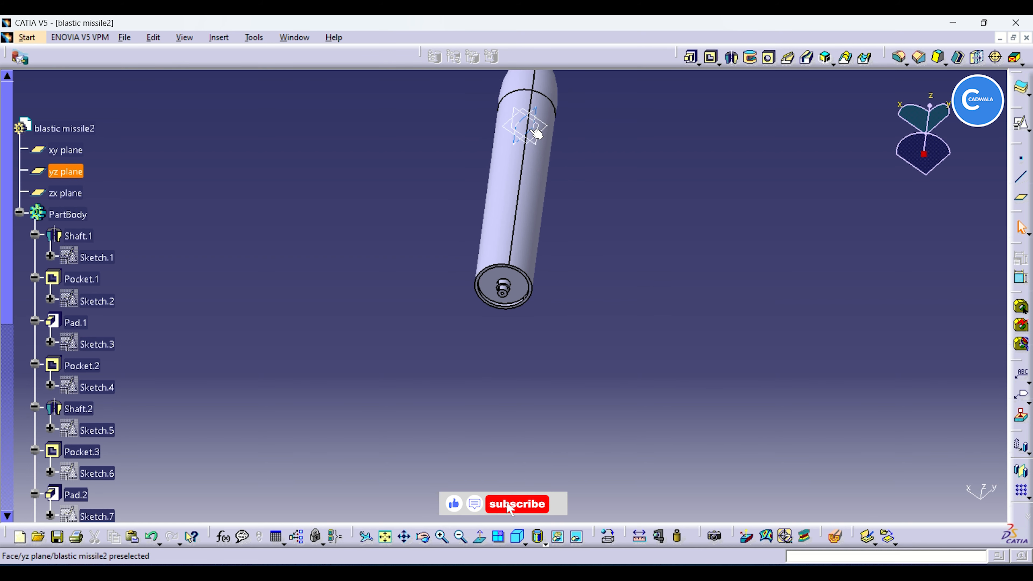
left_click(1023, 125)
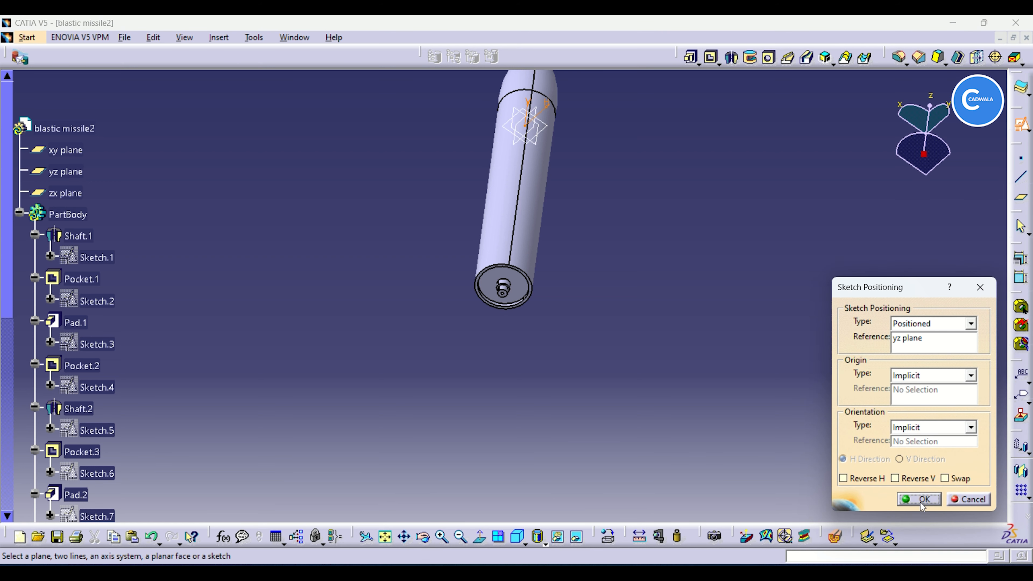
left_click(920, 499)
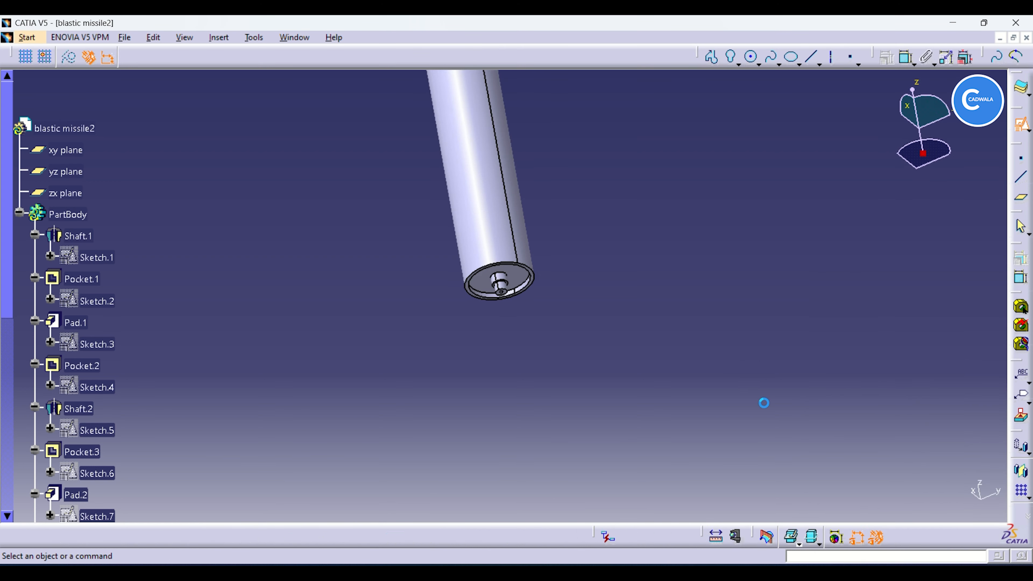
Step: Project the silhouette edges of the missile's cylindrical body onto the yz-plane sketch and accept the instability warning
mouse_move(644, 267)
middle_mouse_down()
mouse_move(661, 322)
mouse_move(635, 239)
mouse_move(652, 353)
mouse_move(648, 317)
middle_mouse_up()
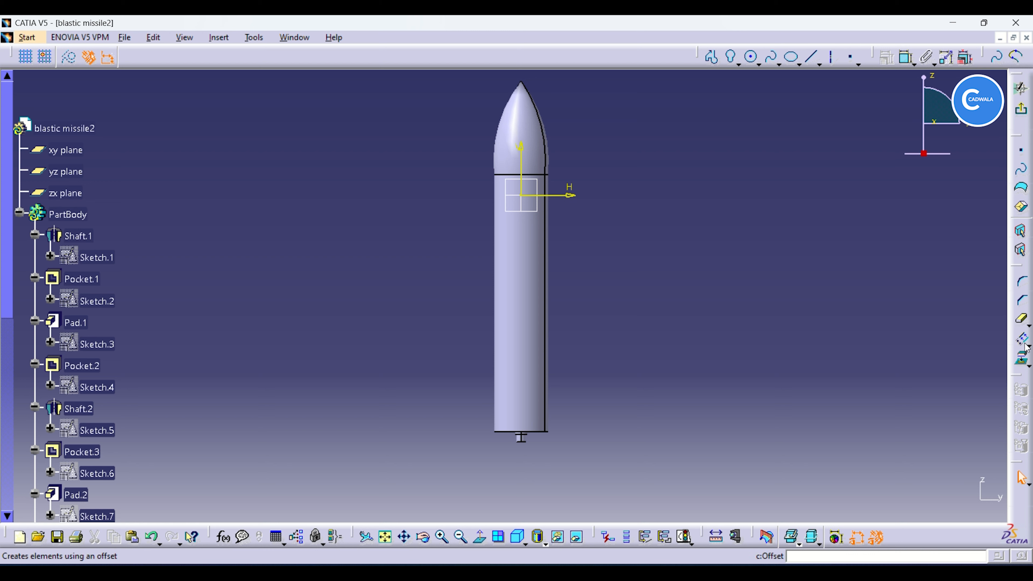
left_click(1024, 362)
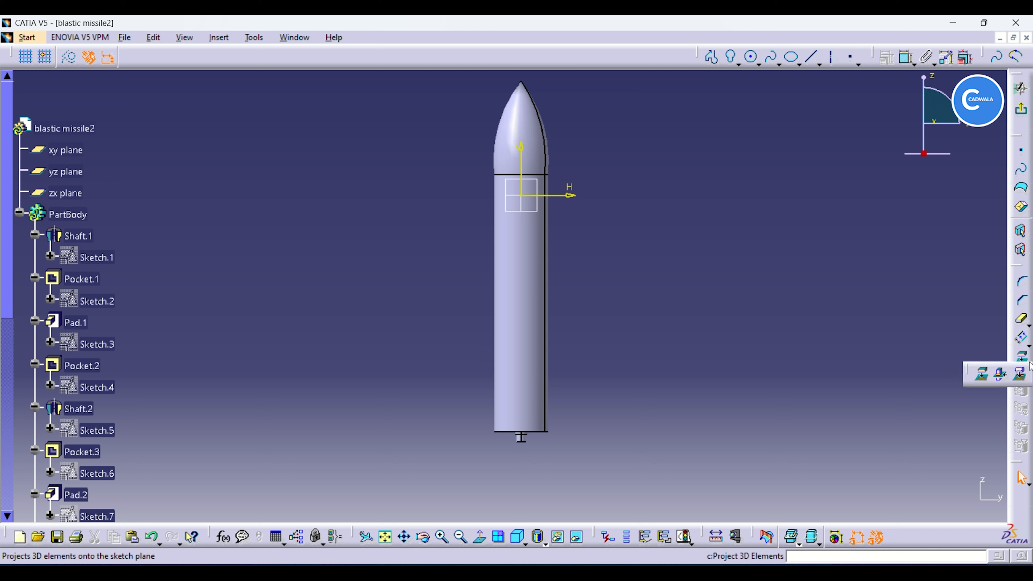
left_click(1022, 375)
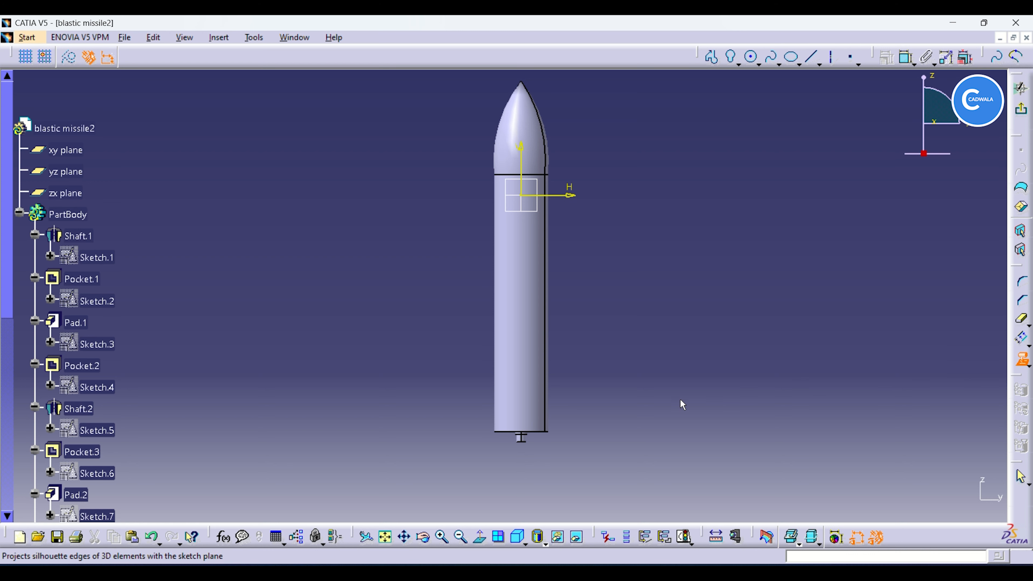
left_click(547, 400)
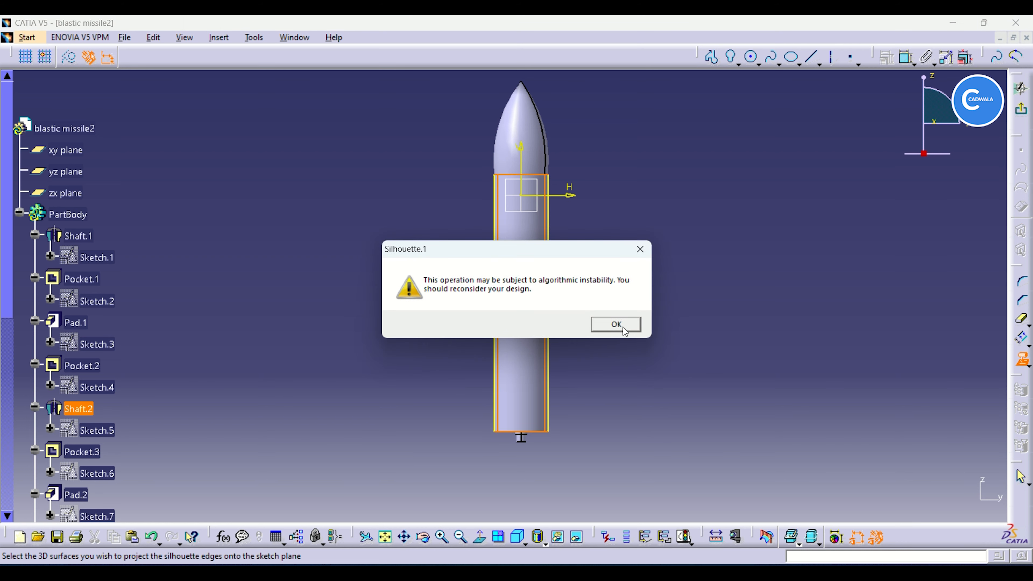
left_click(616, 325)
Step: Draw a three-line tapered fin profile from the body's side edge to its lower corner, with a vertical outer edge about 21 mm long
left_click(711, 59)
left_click(549, 363)
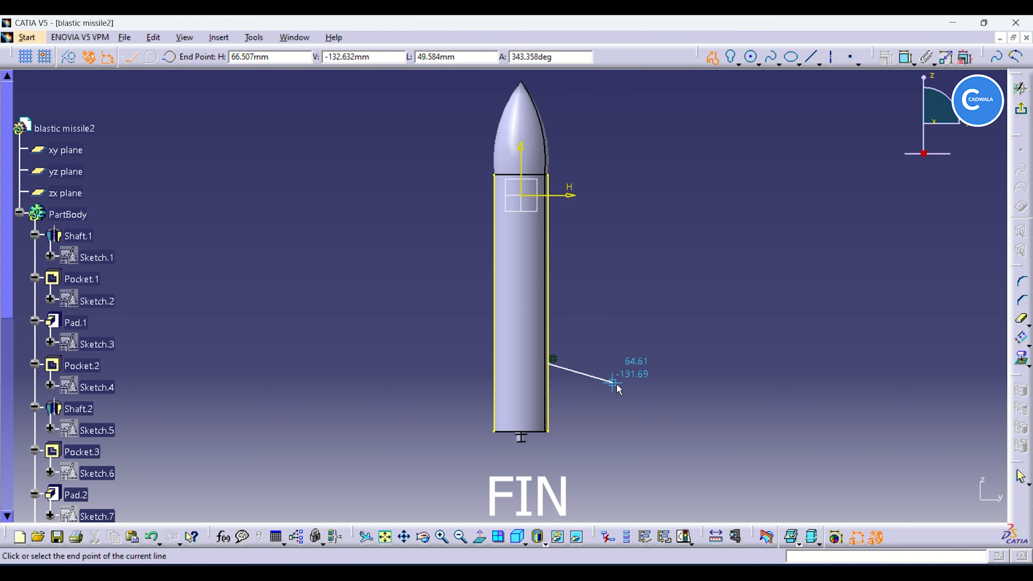
left_click(631, 388)
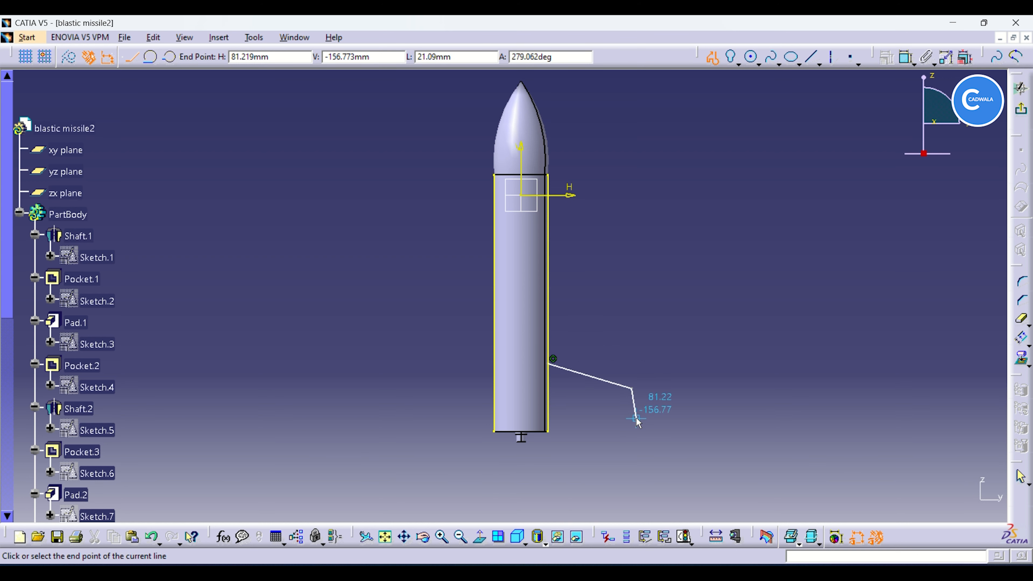
left_click(632, 419)
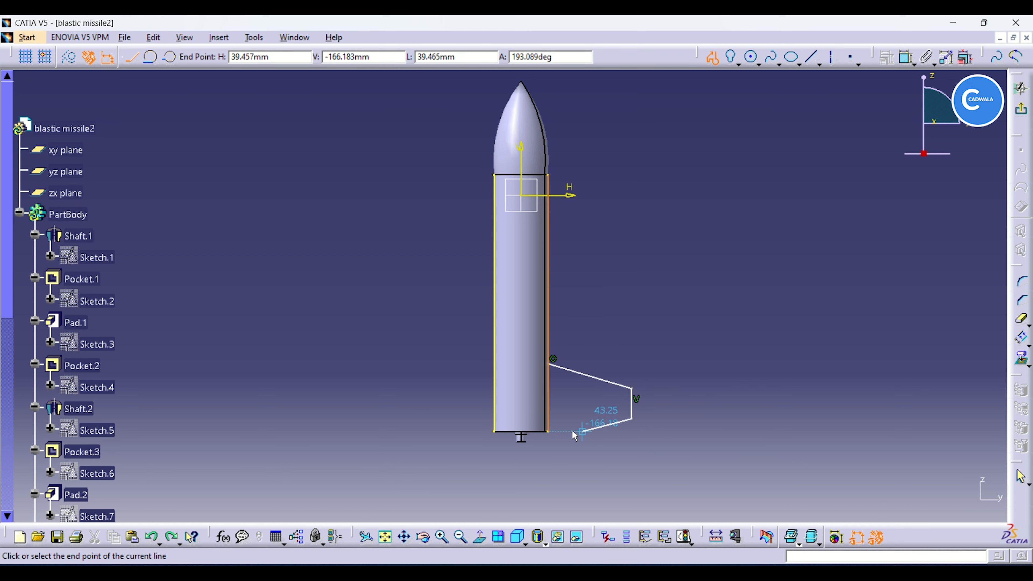
left_click(548, 431)
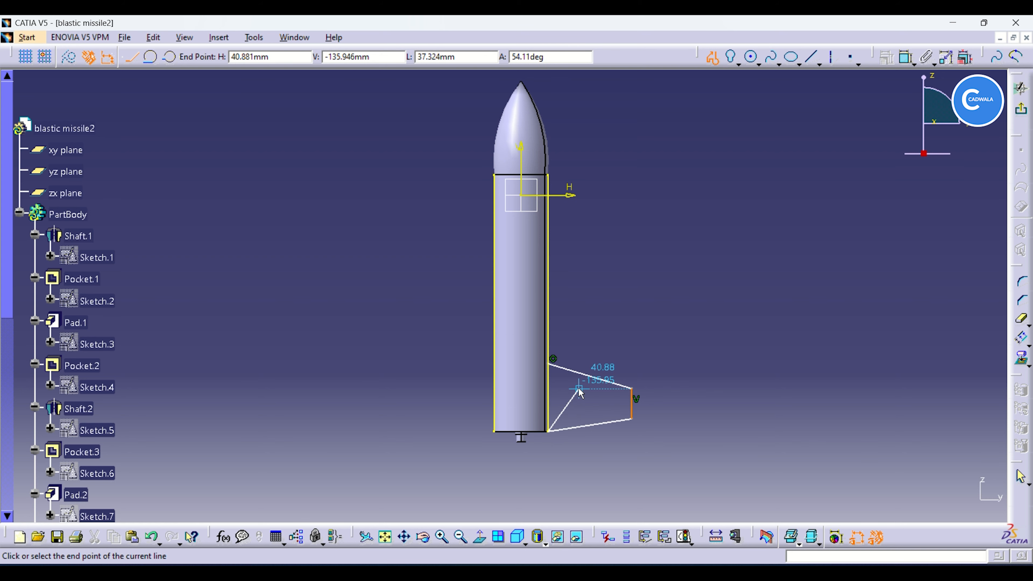
key("Escape")
Step: Quick-trim the projected silhouette line above the fin profile, keeping only the segment that closes the fin
left_click(600, 459)
left_click(424, 538)
left_click_drag(592, 459, 554, 452)
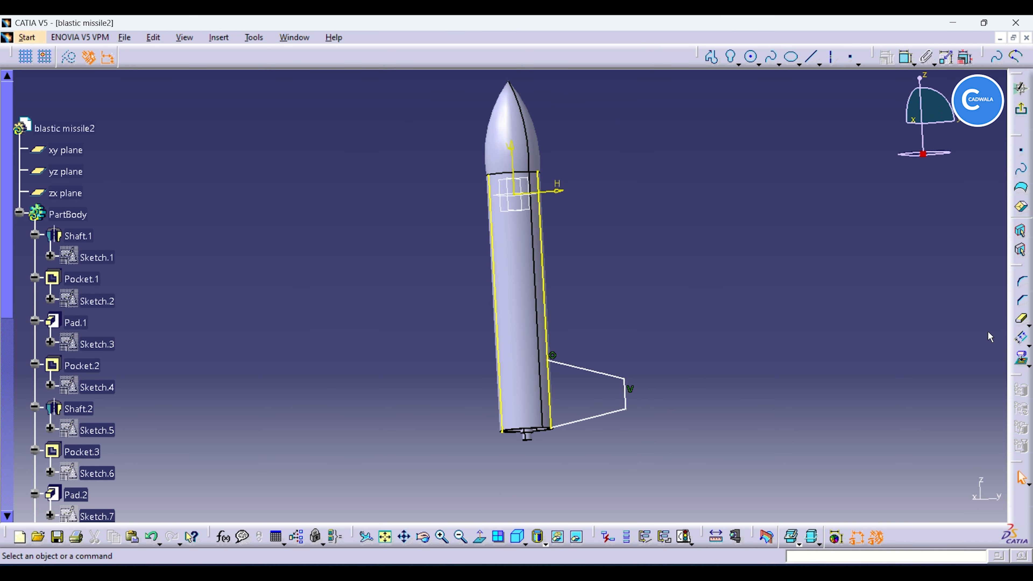
left_click(1020, 320)
left_click(547, 329)
left_click(498, 342)
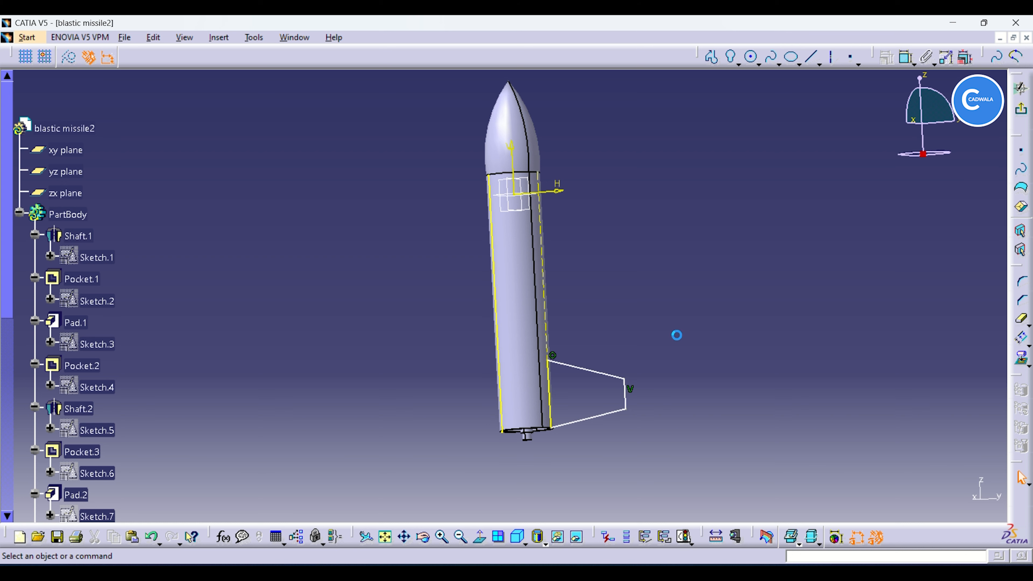
Step: Quick-trim the rest of the silhouette line on the body side opposite the fin and exit the sketch
left_click(1021, 109)
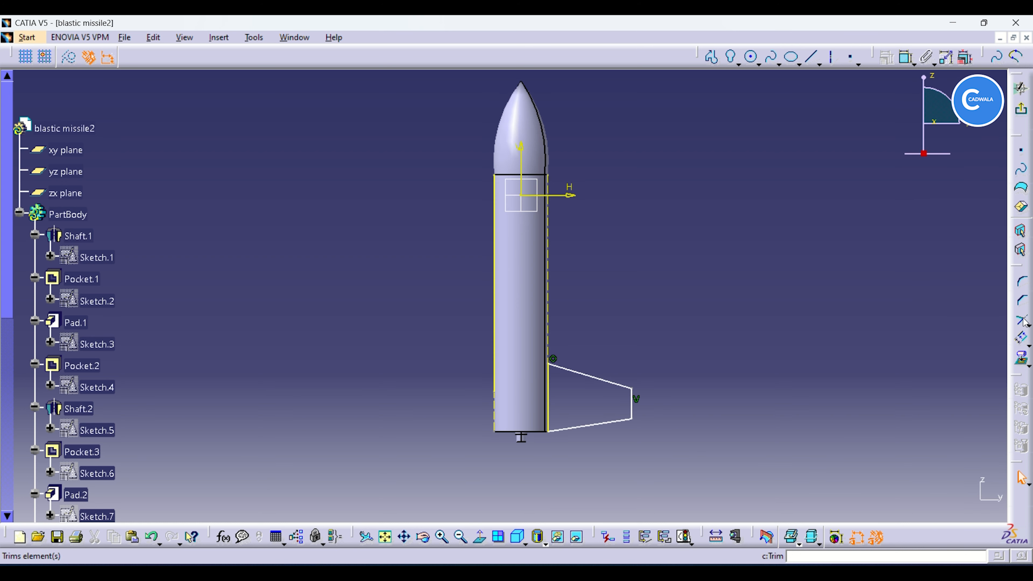
left_click(1022, 321)
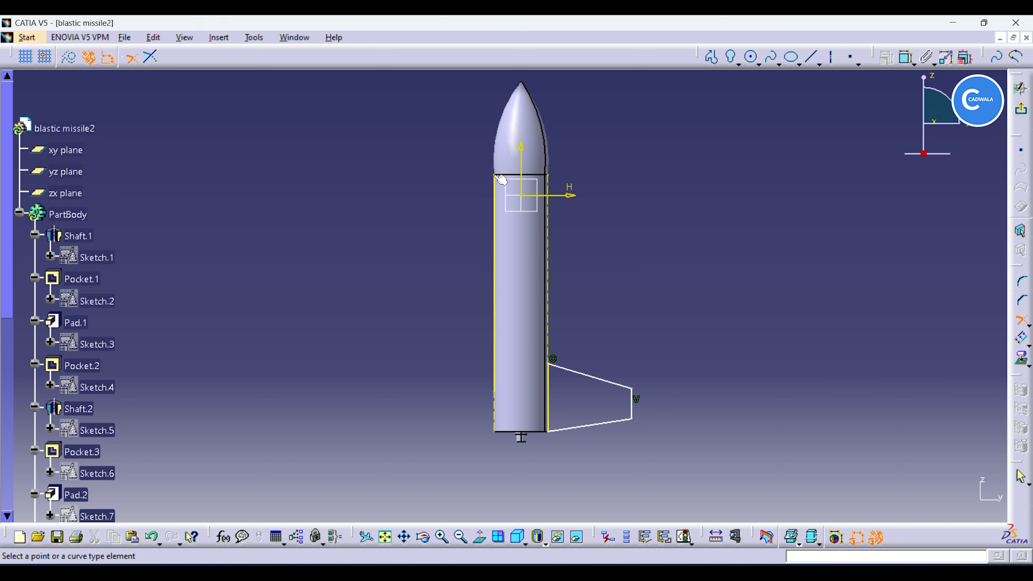
left_click(497, 264)
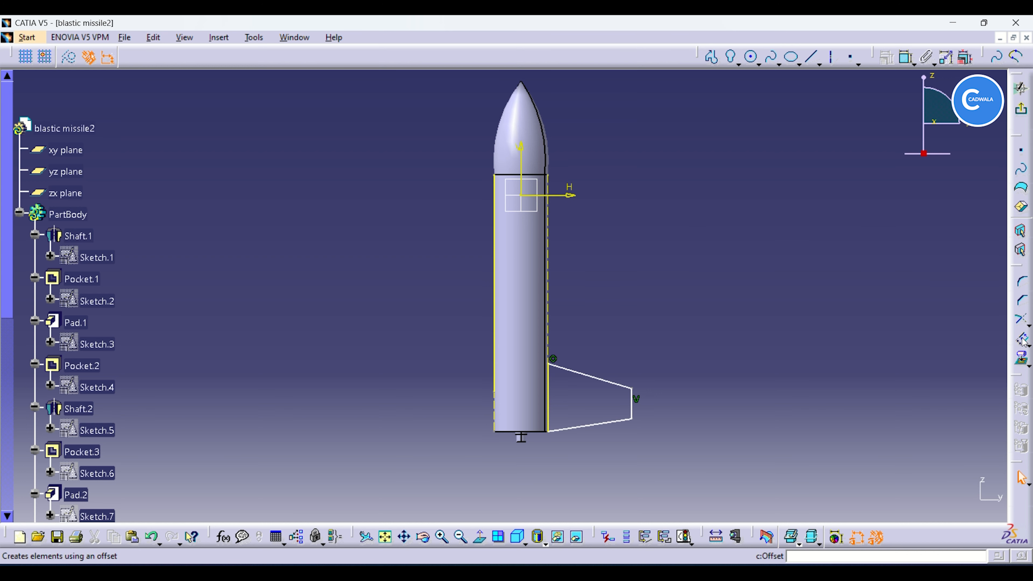
left_click(1028, 325)
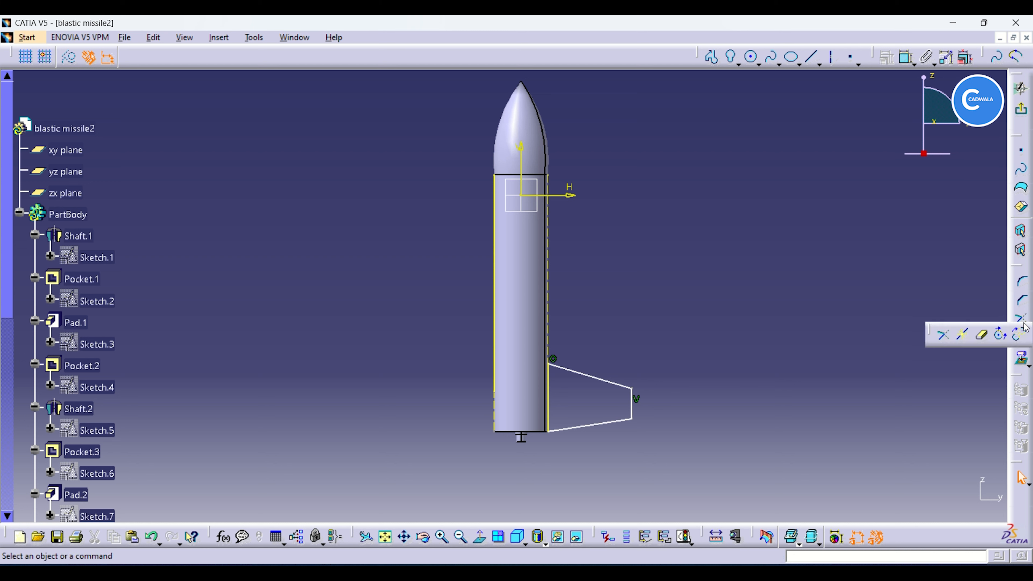
left_click(984, 336)
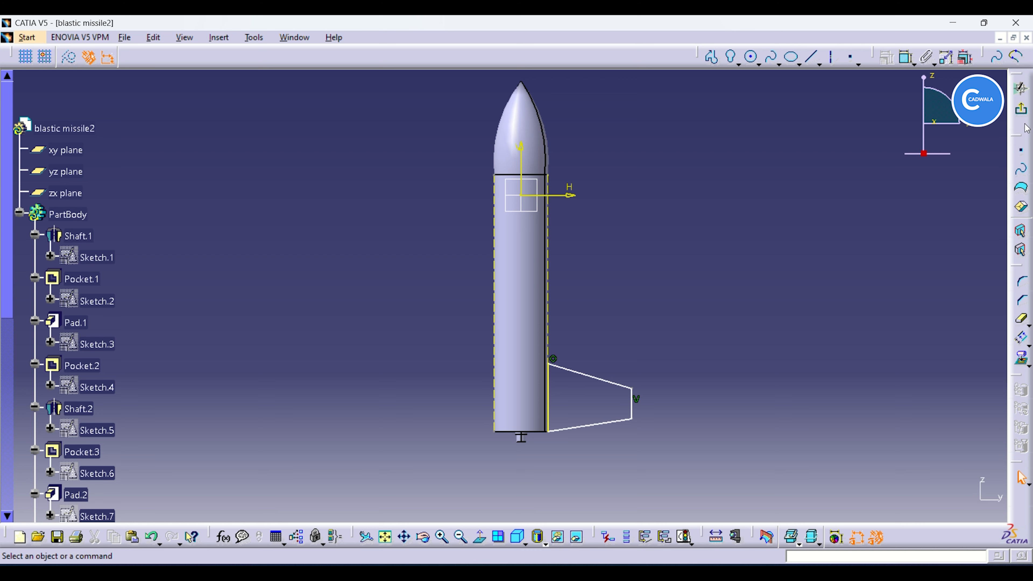
left_click(1021, 88)
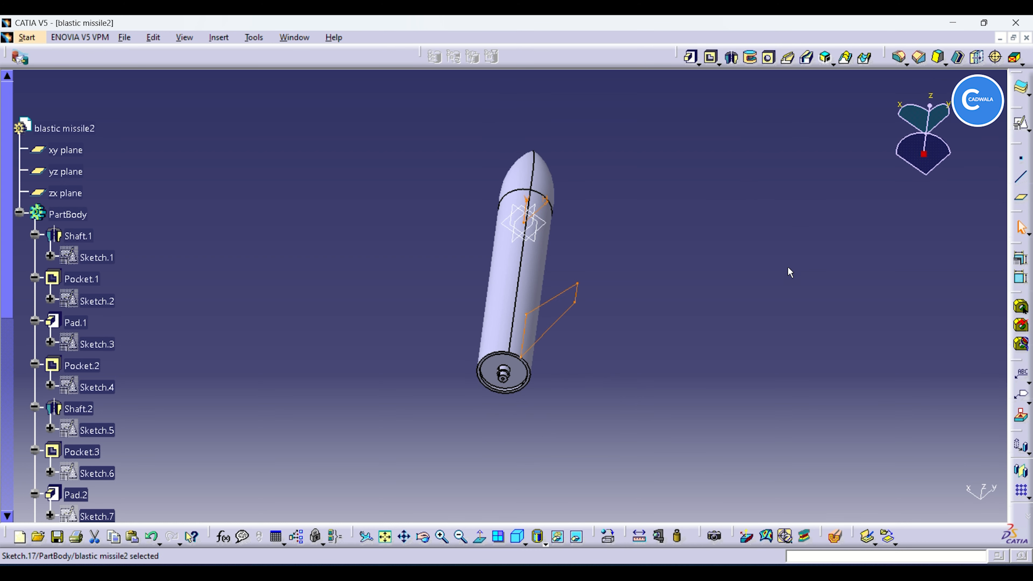
Step: Pad the tail fin sketch to a length of 1 mm with mirrored extent
left_click(690, 57)
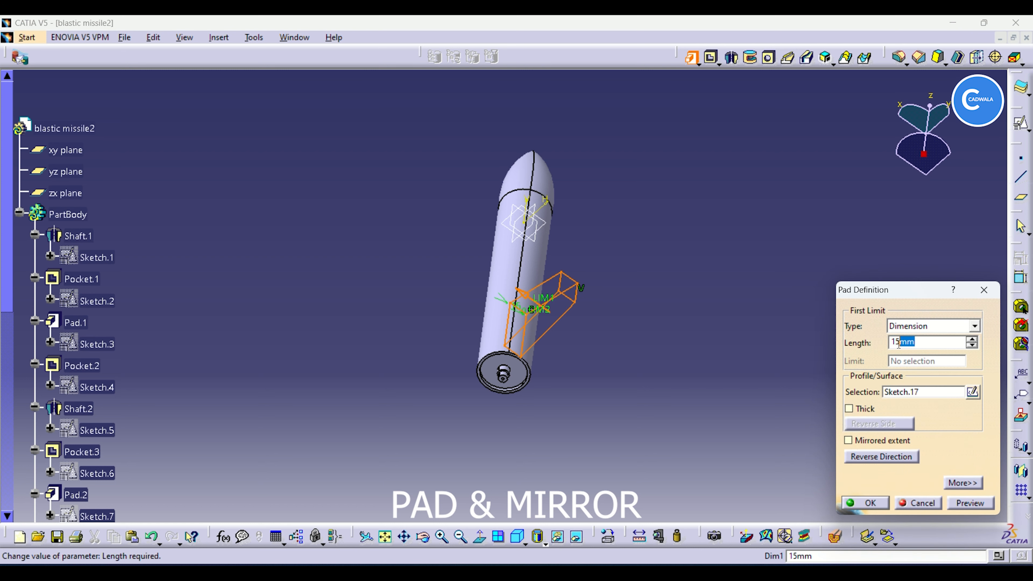
double_click(899, 344)
left_click(848, 441)
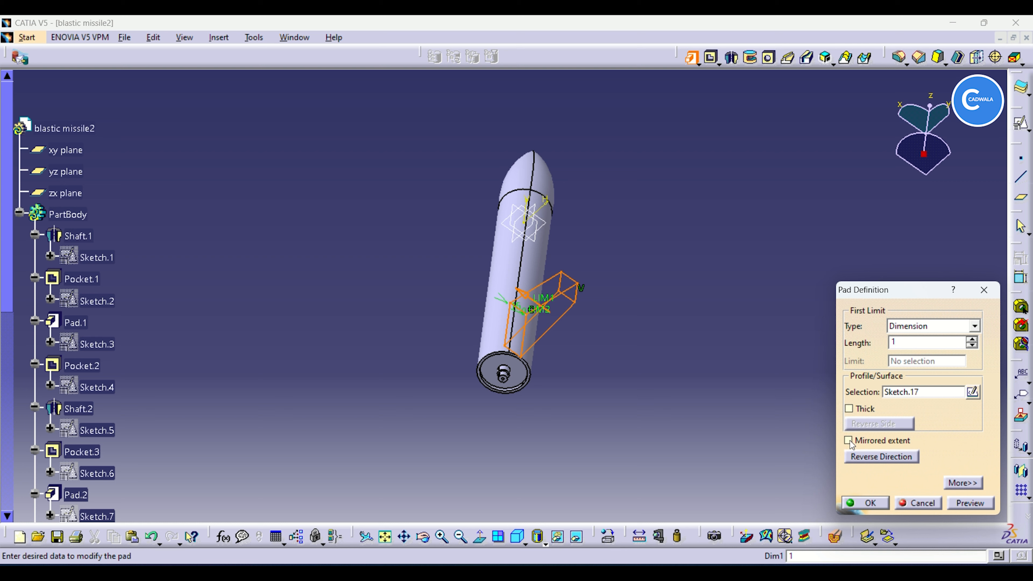
left_click(971, 504)
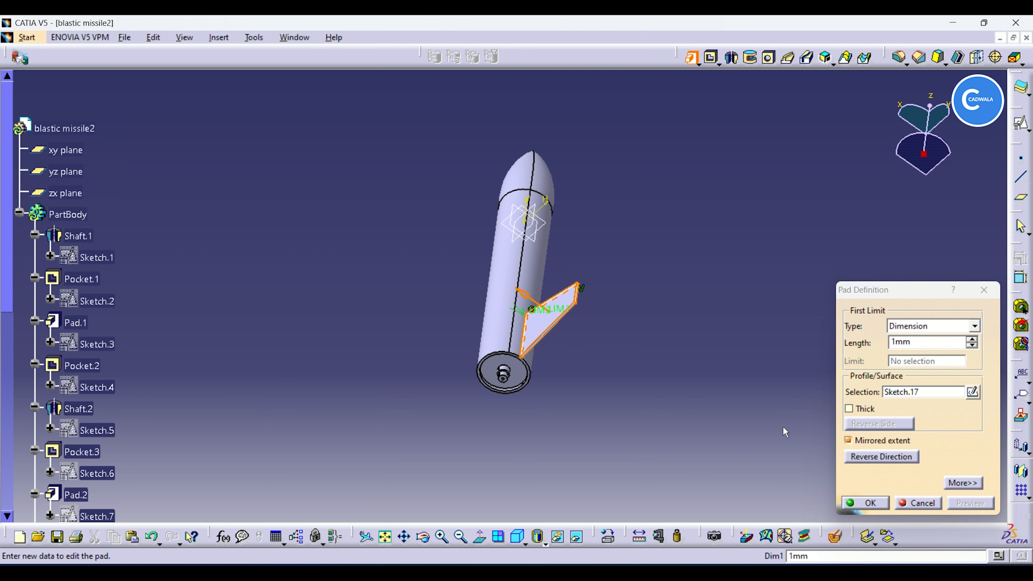
left_click(864, 503)
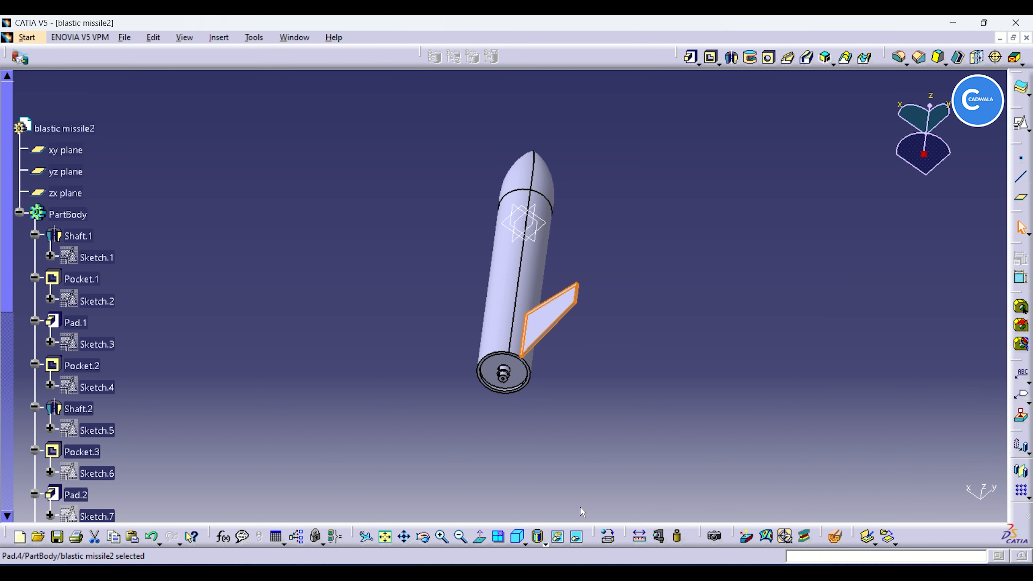
Step: Start a circular pattern of the fin pad with 4 instances and 90-degree angular spacing
left_click(423, 537)
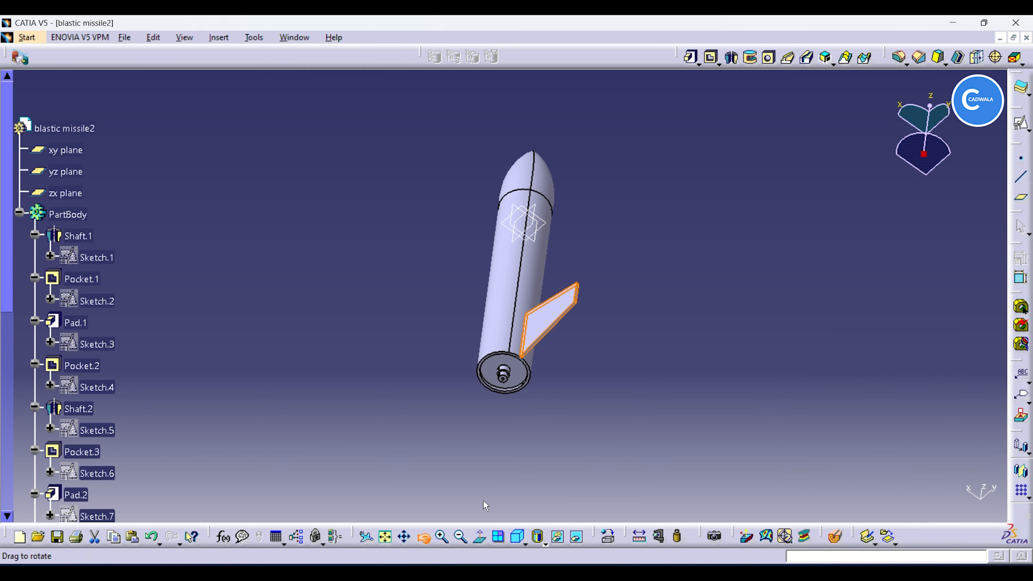
left_click_drag(531, 445, 561, 397)
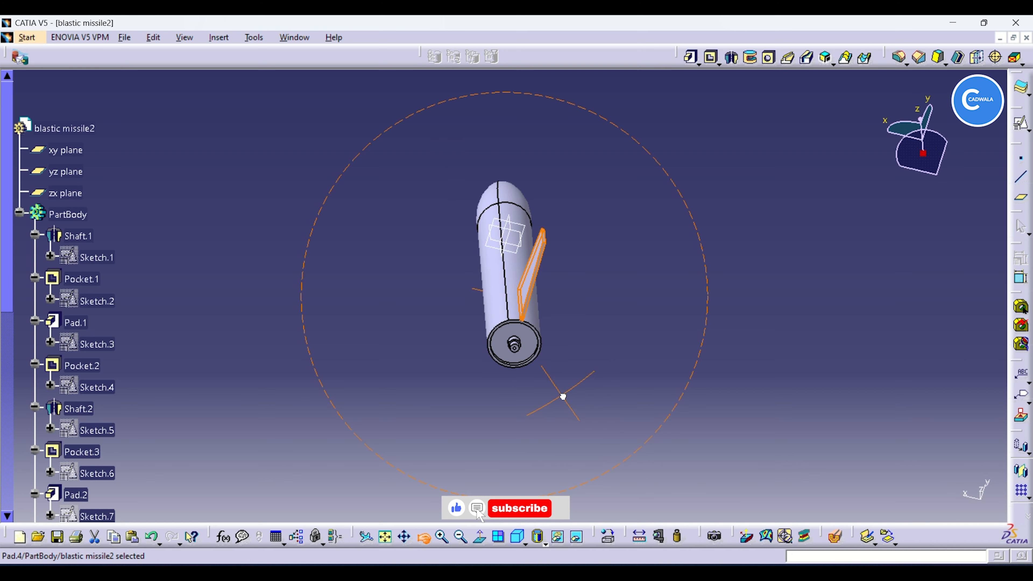
left_click(1026, 498)
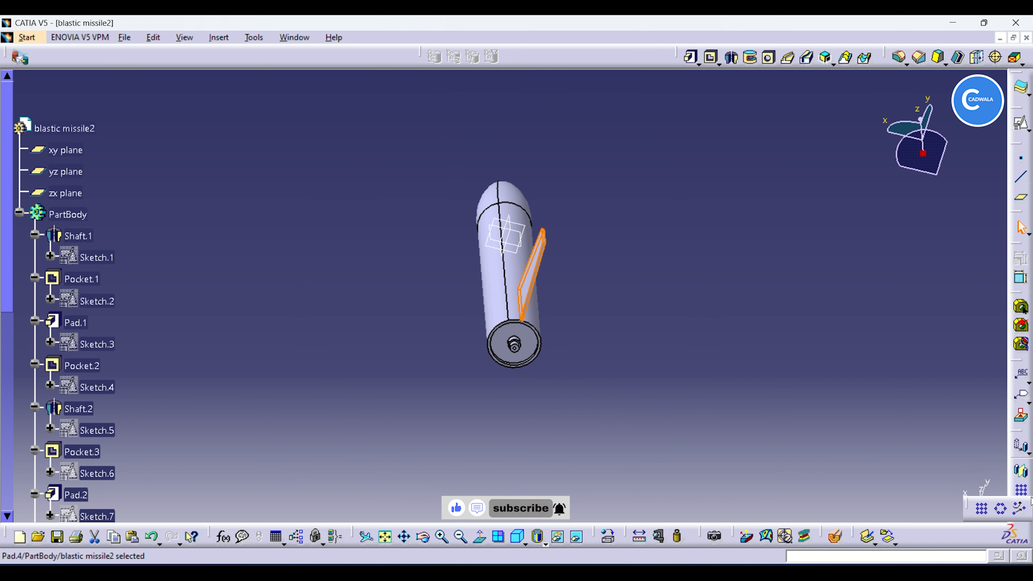
left_click(1003, 509)
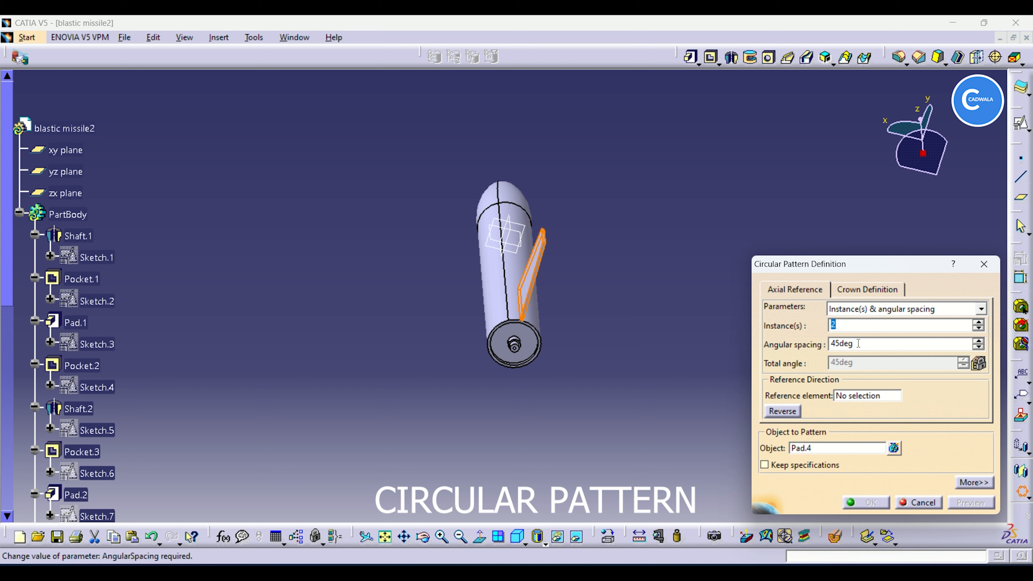
double_click(849, 323)
type("4")
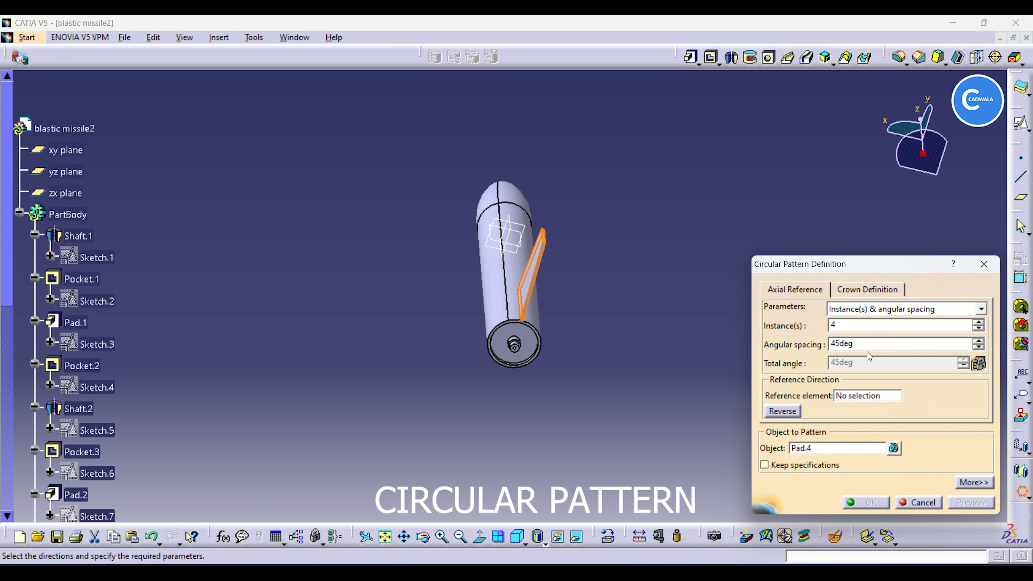
left_click(875, 342)
left_click_drag(852, 344, 833, 344)
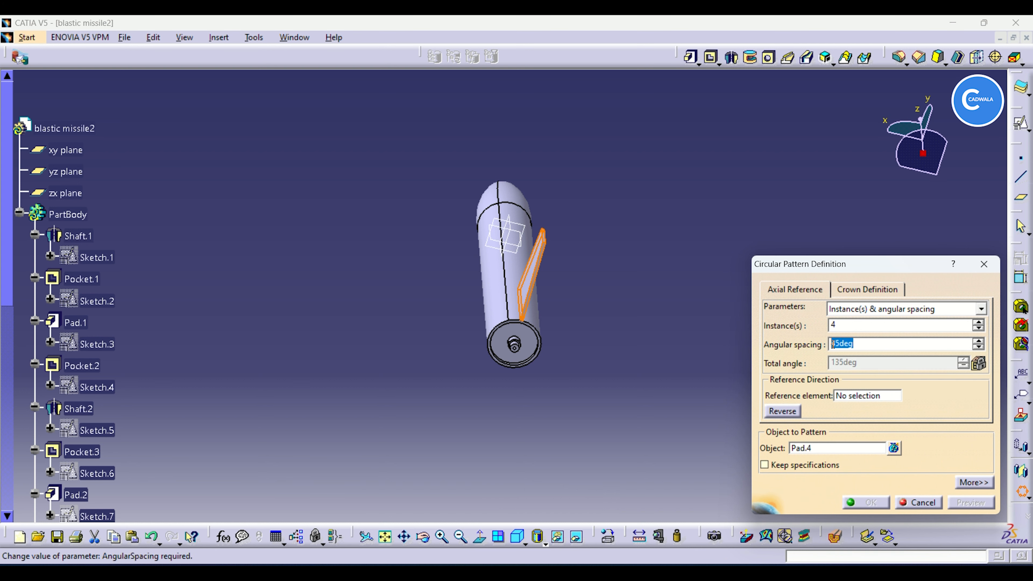
type("90")
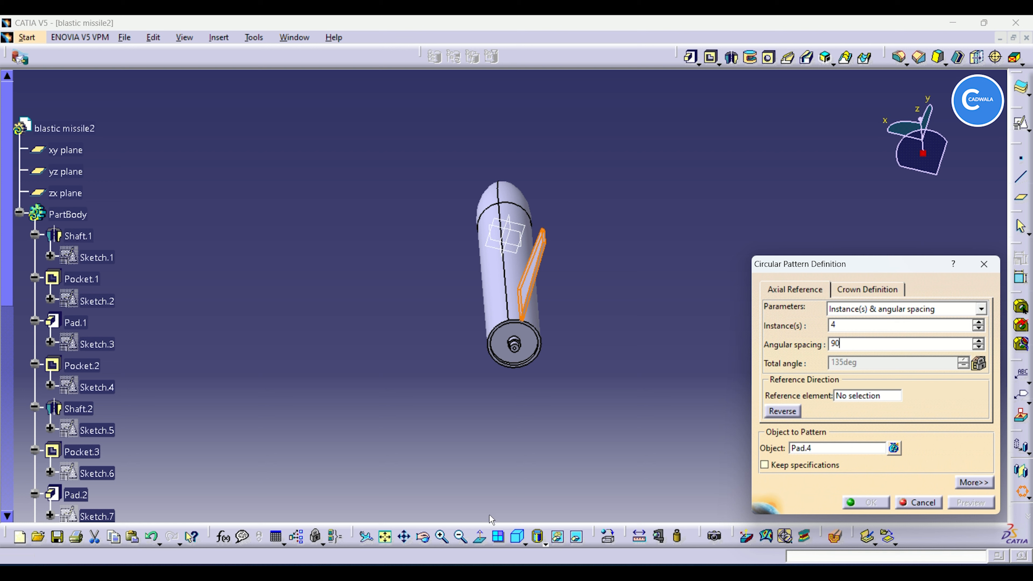
key("Return")
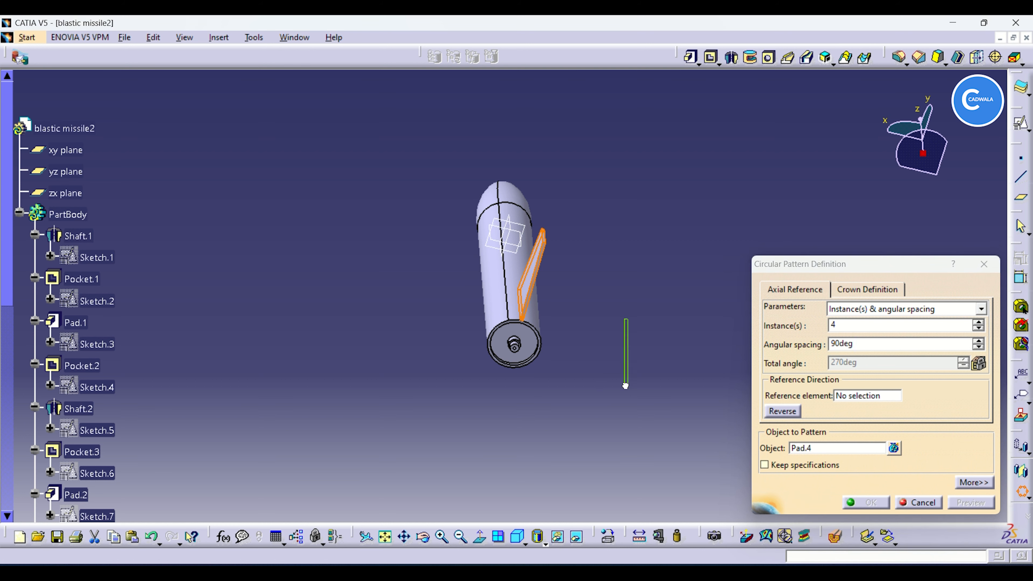
Step: Use the Z axis as the circular pattern's reference direction, preview the fins and create the pattern
left_click(423, 537)
left_click_drag(595, 323, 604, 456)
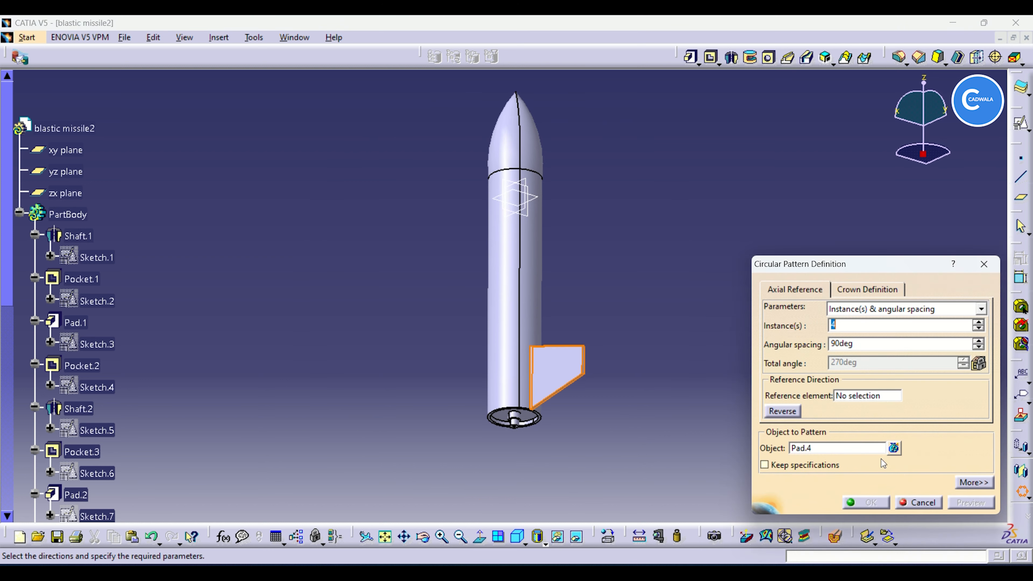
right_click(871, 396)
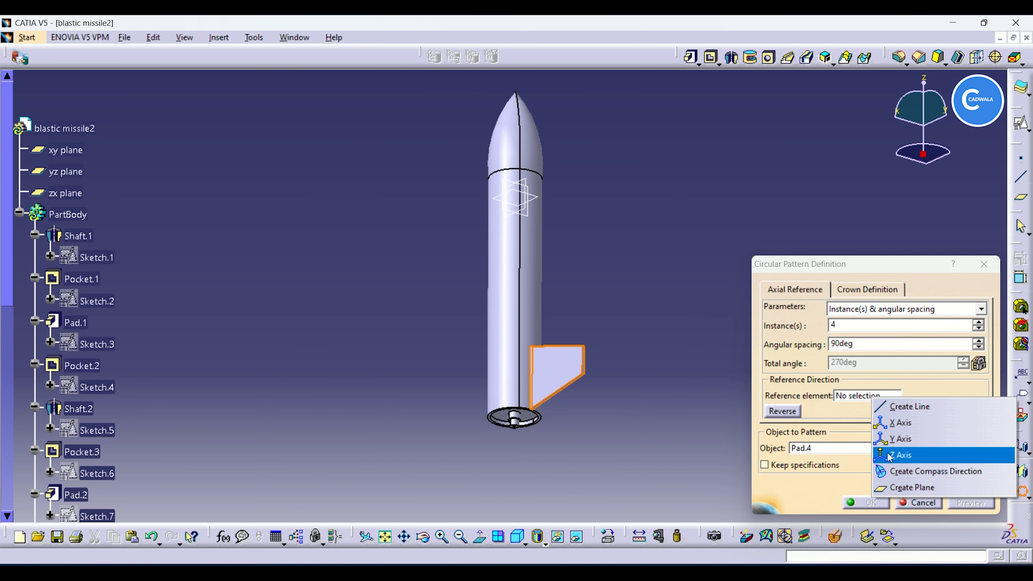
left_click(890, 456)
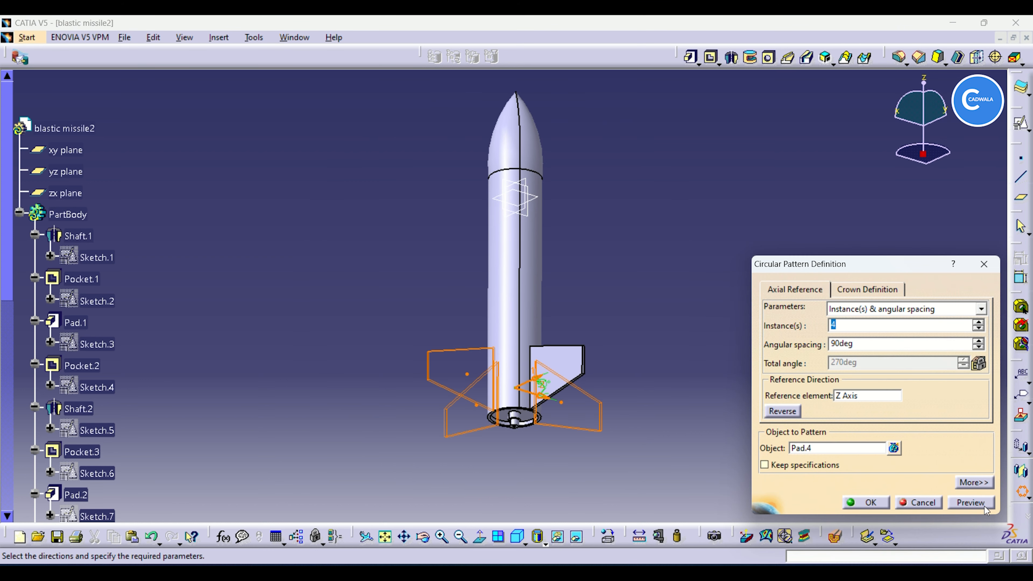
left_click(972, 503)
left_click(879, 504)
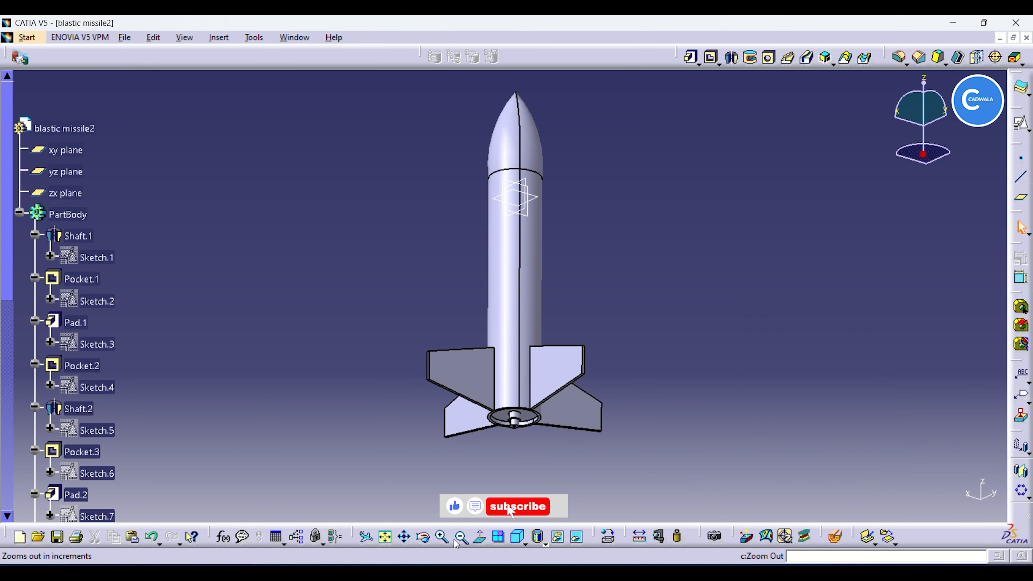
Step: Examine the finished missile from several angles and in the four-view layout, then return to the single view
left_click(423, 538)
left_click_drag(687, 408, 361, 215)
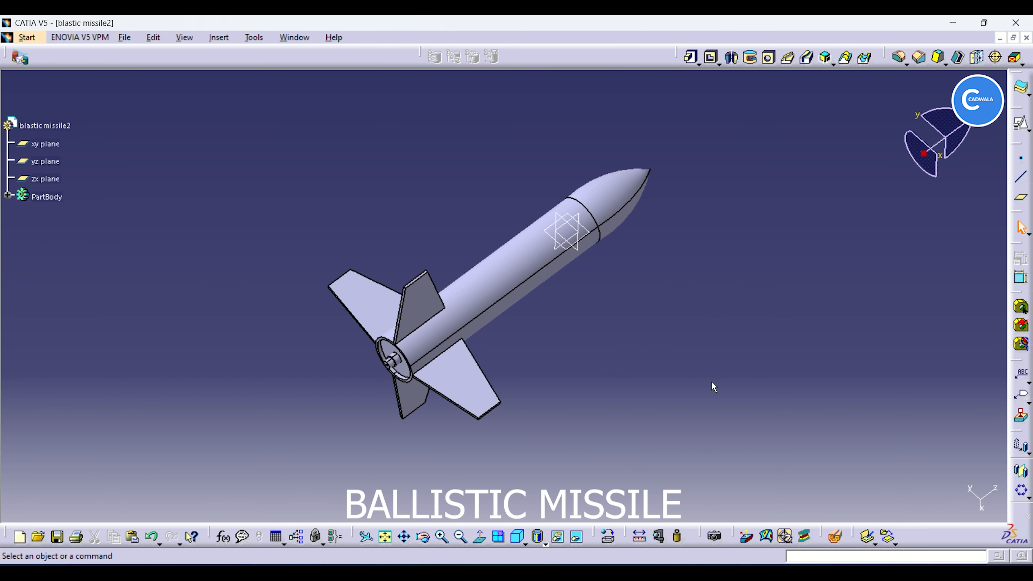
middle_click_drag(562, 400, 509, 498)
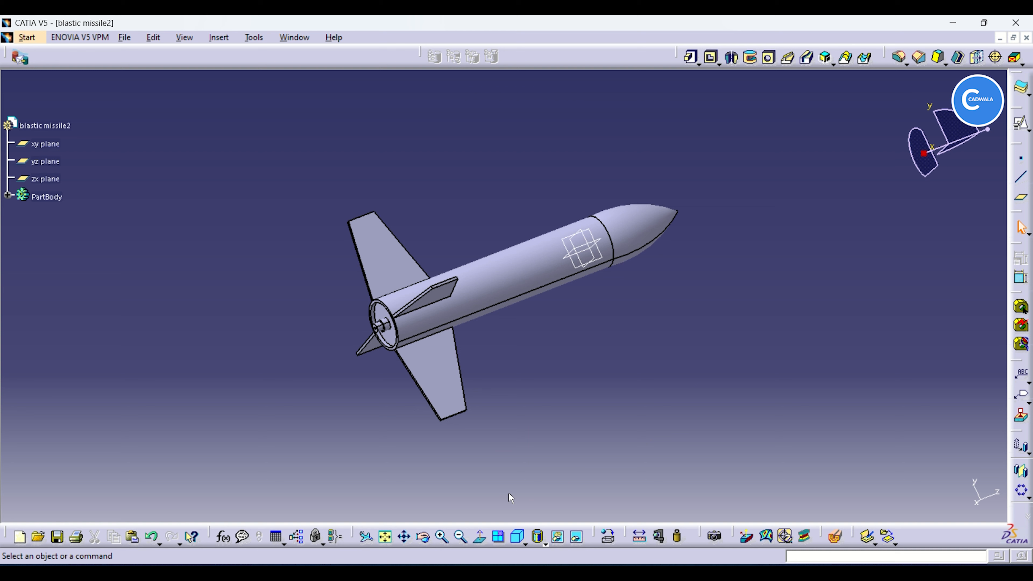
left_click(500, 539)
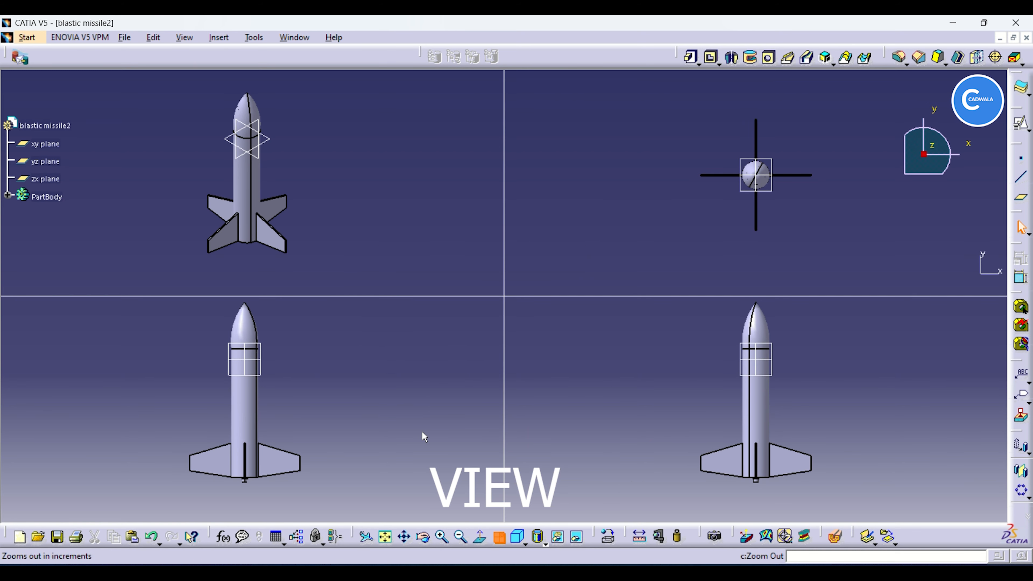
left_click(499, 538)
middle_click_drag(719, 382, 540, 225)
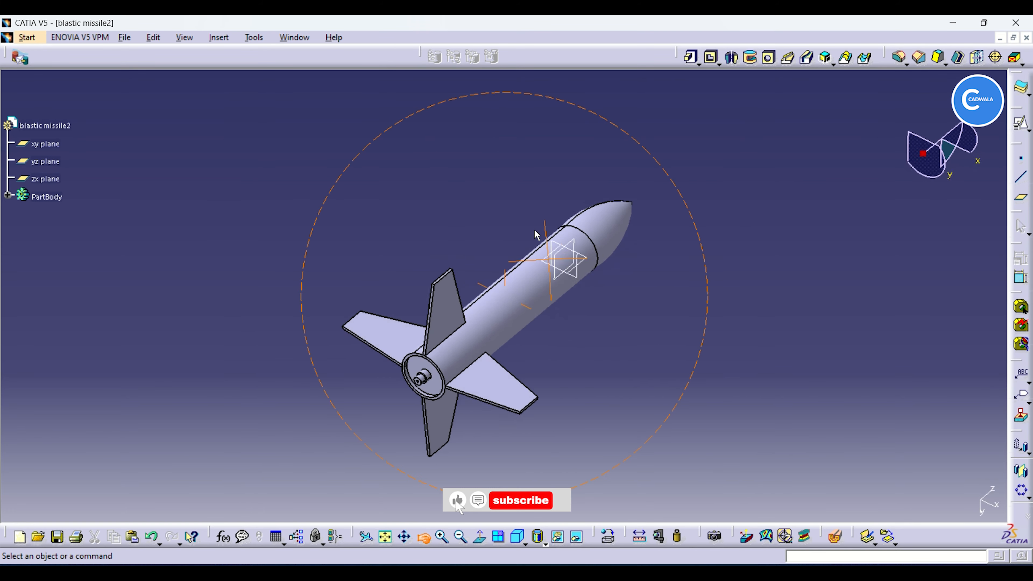